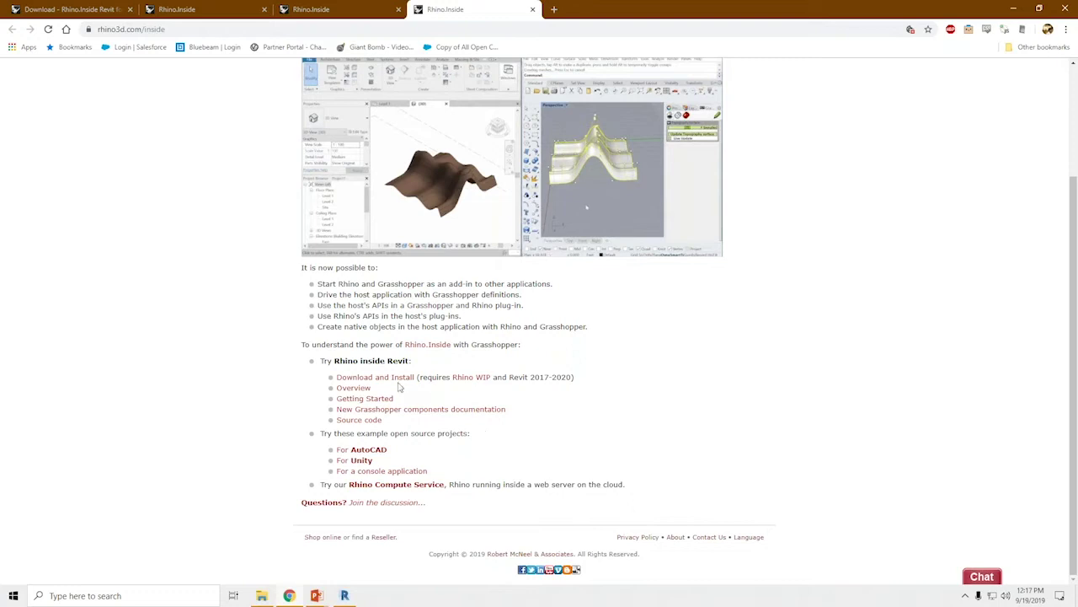
- Open the Overview page for Rhino inside Revit from the Rhino.Inside website
scroll(388, 371, up, 1)
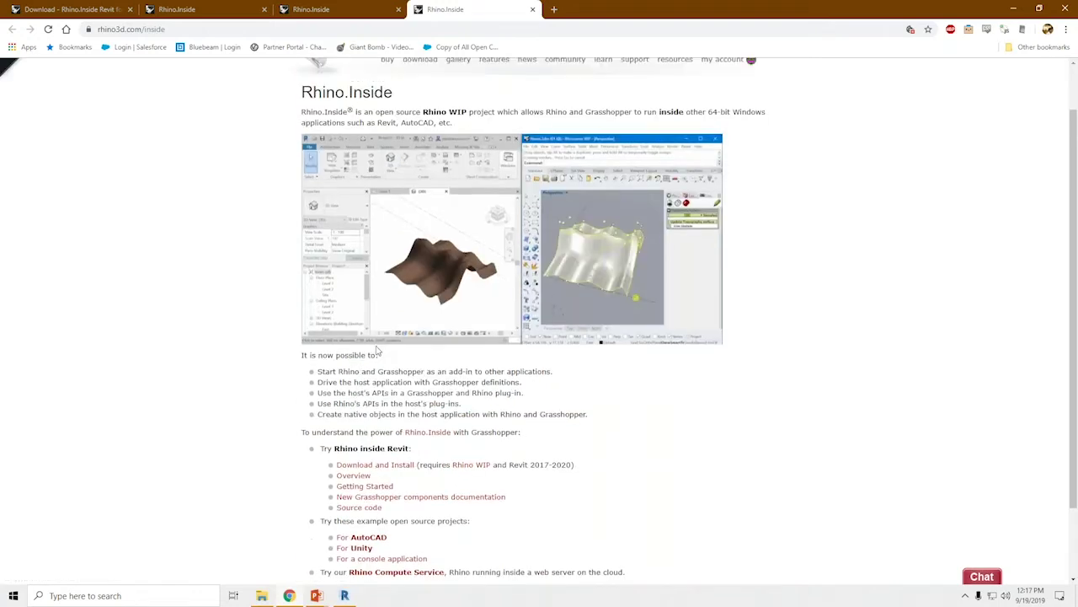
scroll(377, 352, down, 1)
click(354, 408)
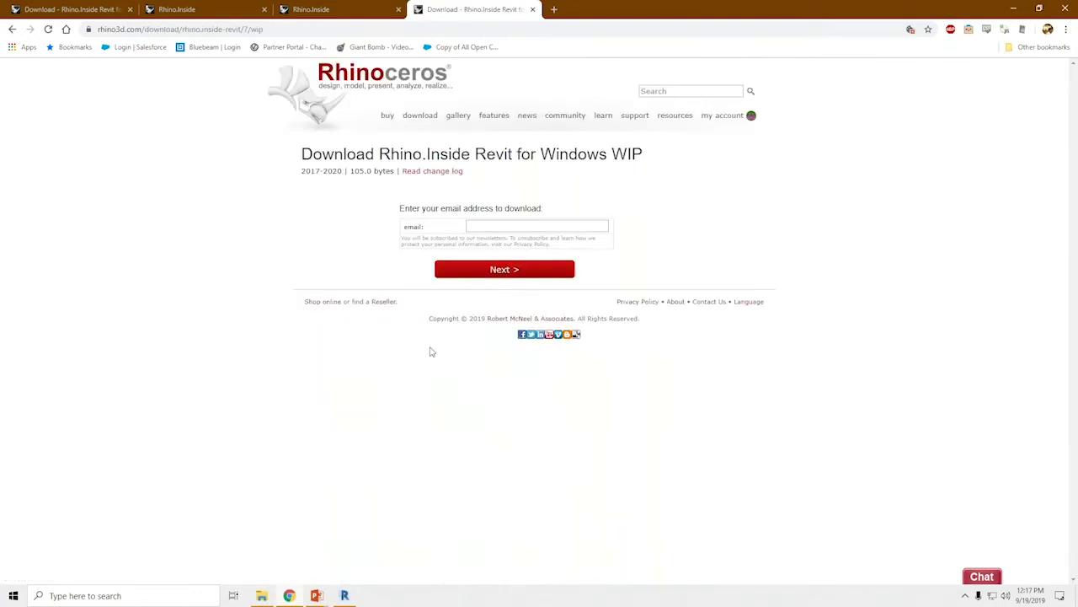
key(alt+Left)
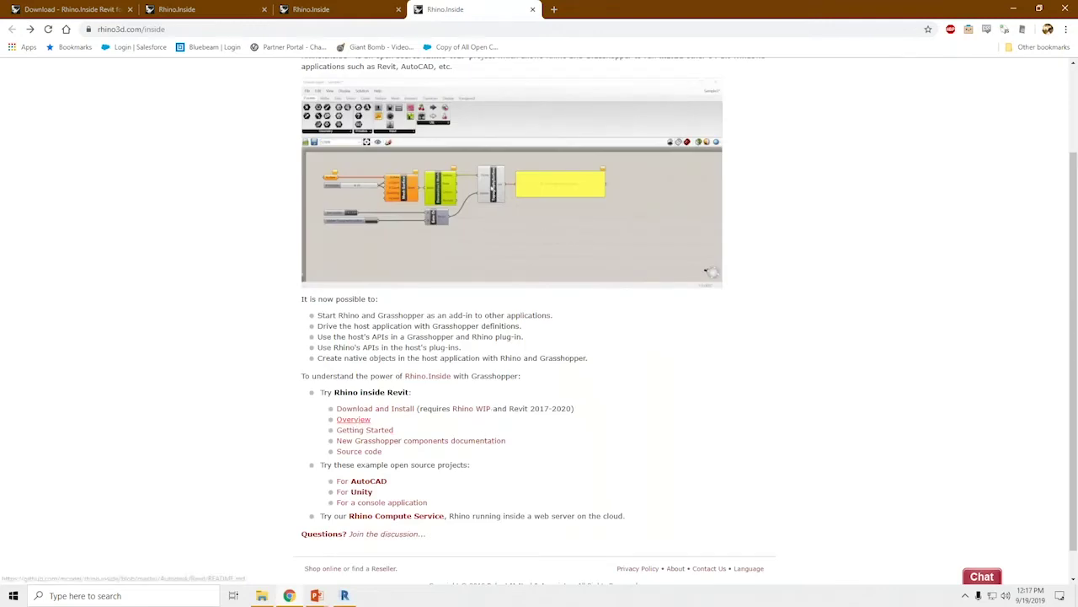
click(353, 421)
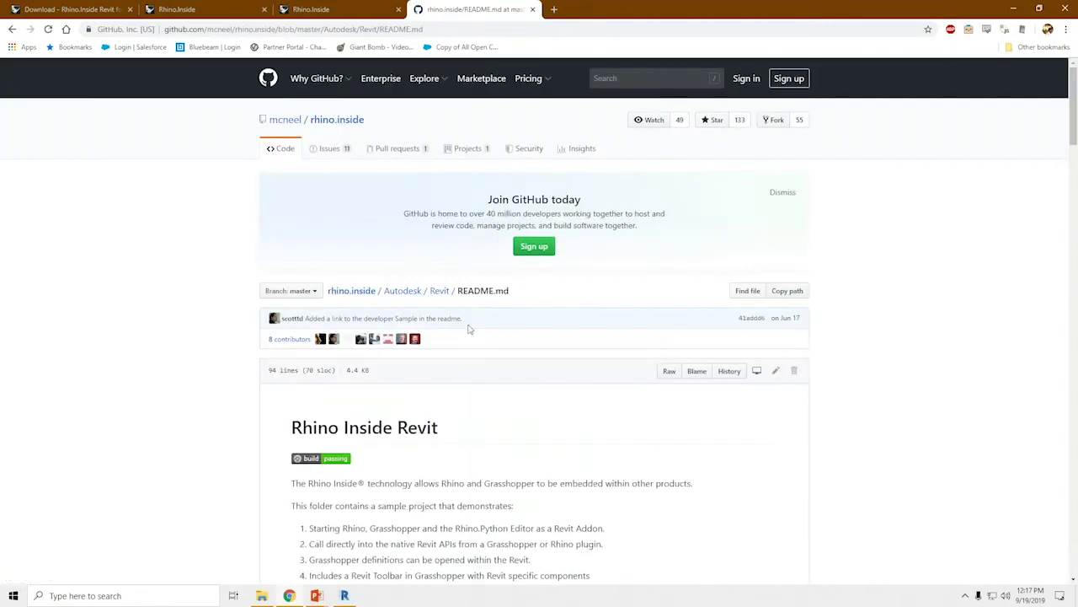
- Read through the Rhino Inside Revit README on GitHub, covering its features, installation instructions and sample projects
scroll(448, 460, down, 3)
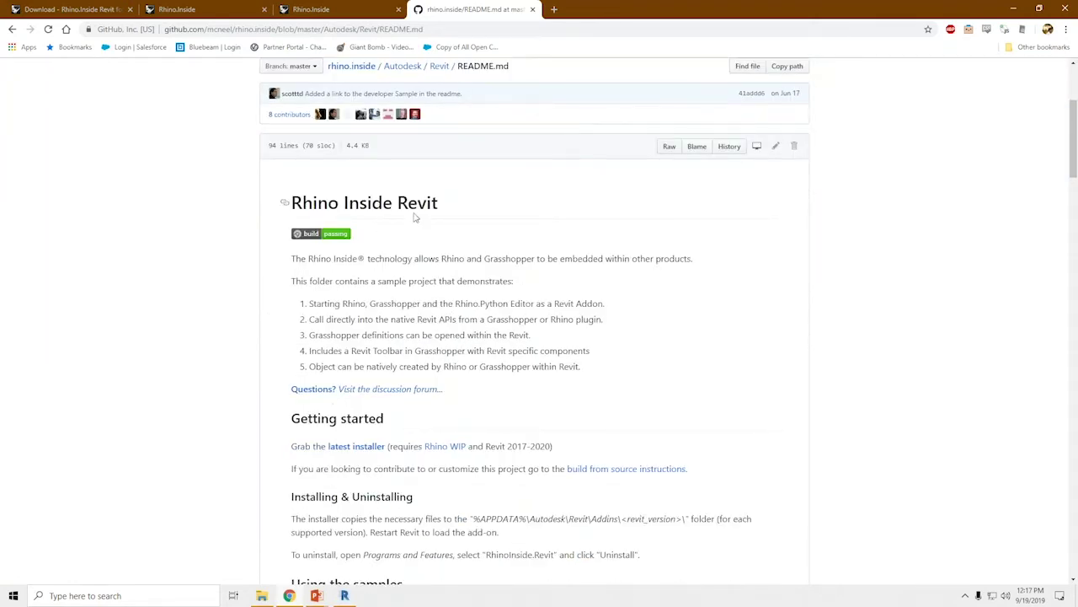
scroll(531, 298, down, 1)
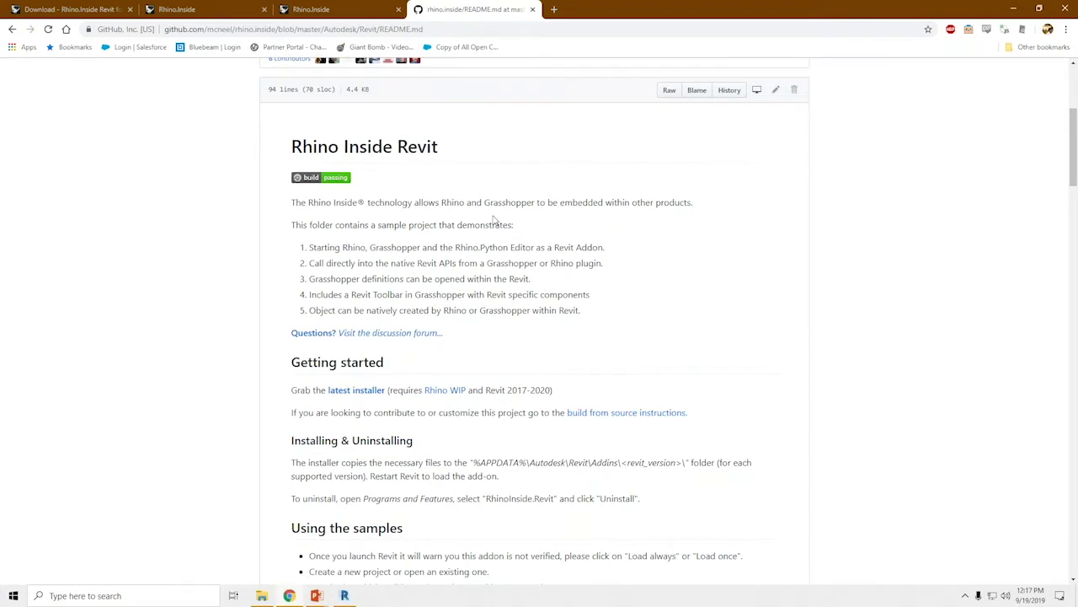
scroll(511, 193, down, 1)
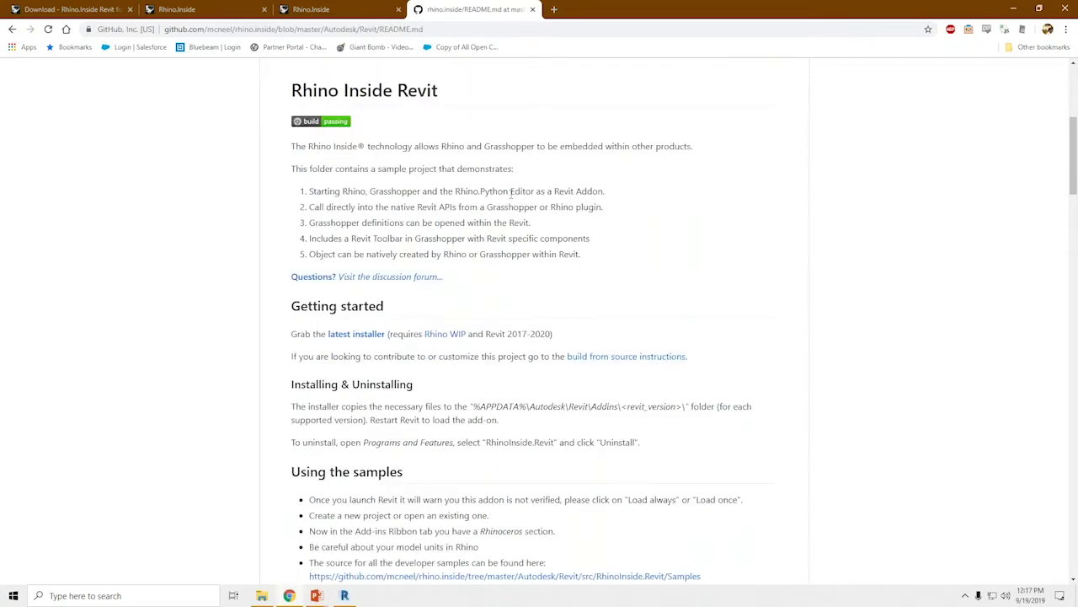
scroll(270, 337, down, 1)
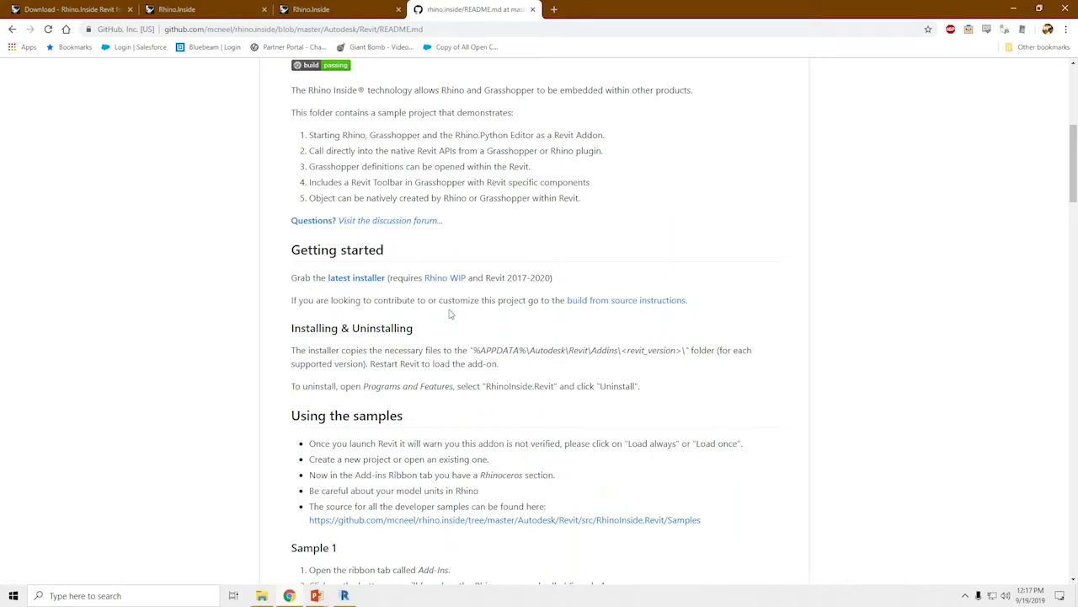
scroll(716, 371, down, 1)
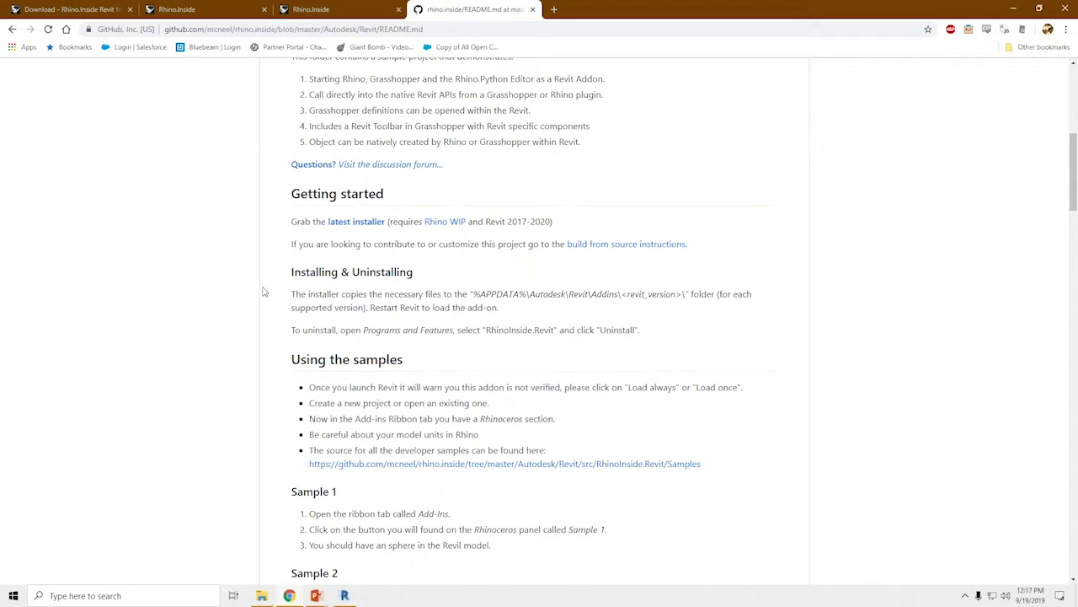
scroll(262, 291, down, 2)
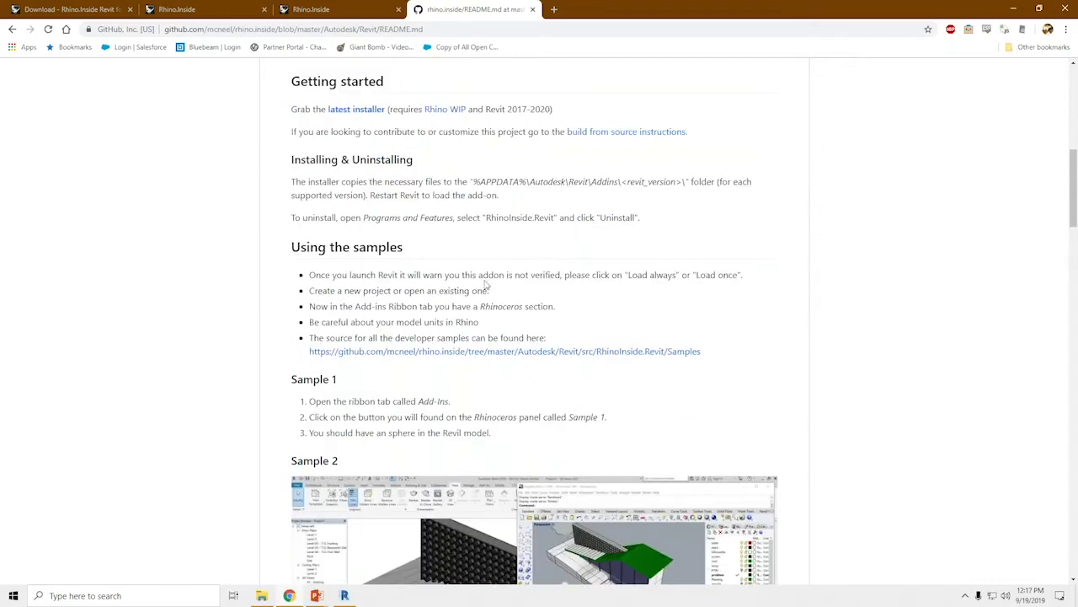
scroll(487, 287, down, 7)
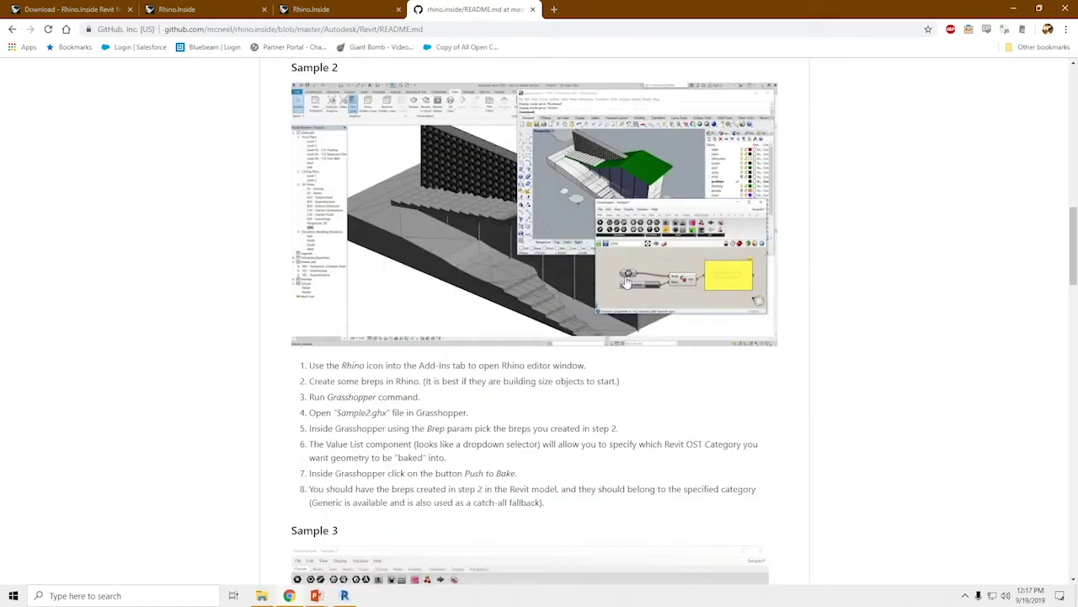
scroll(801, 361, down, 20)
scroll(573, 409, down, 11)
scroll(602, 447, up, 20)
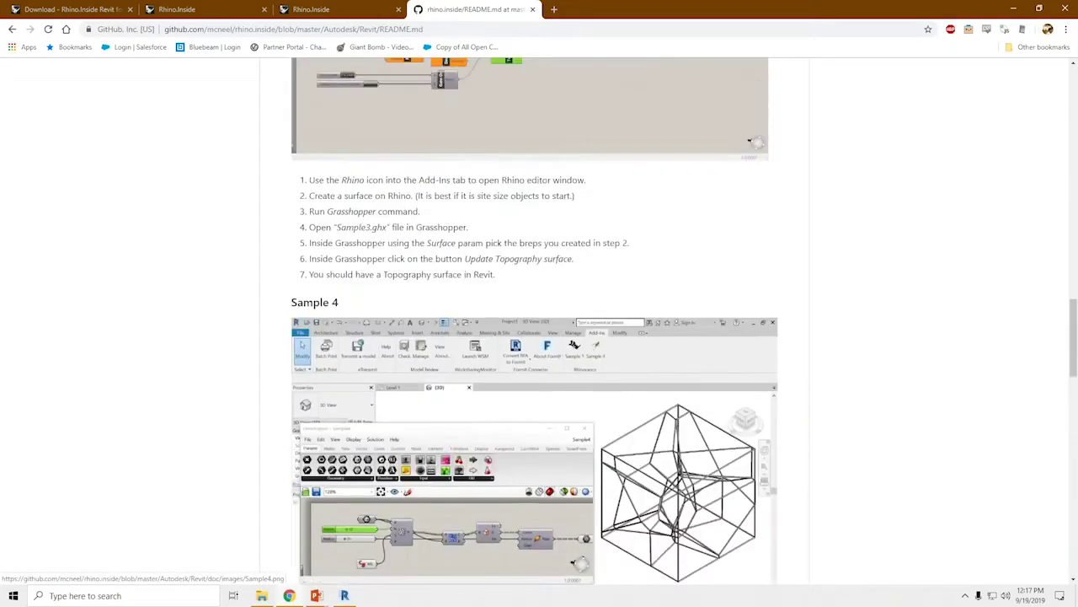
scroll(850, 414, up, 20)
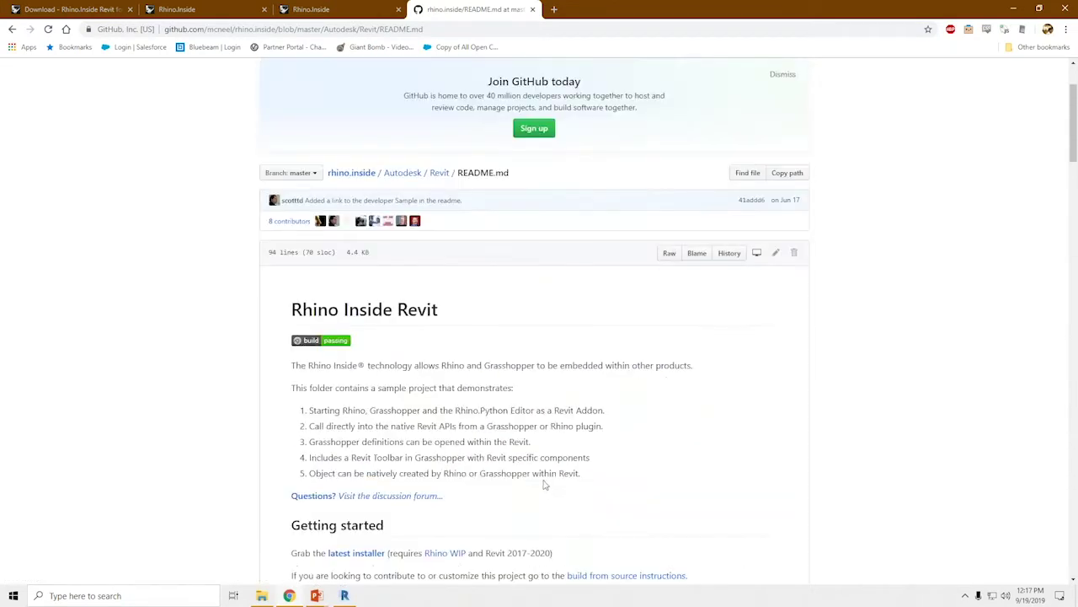
scroll(545, 485, up, 2)
scroll(144, 305, down, 3)
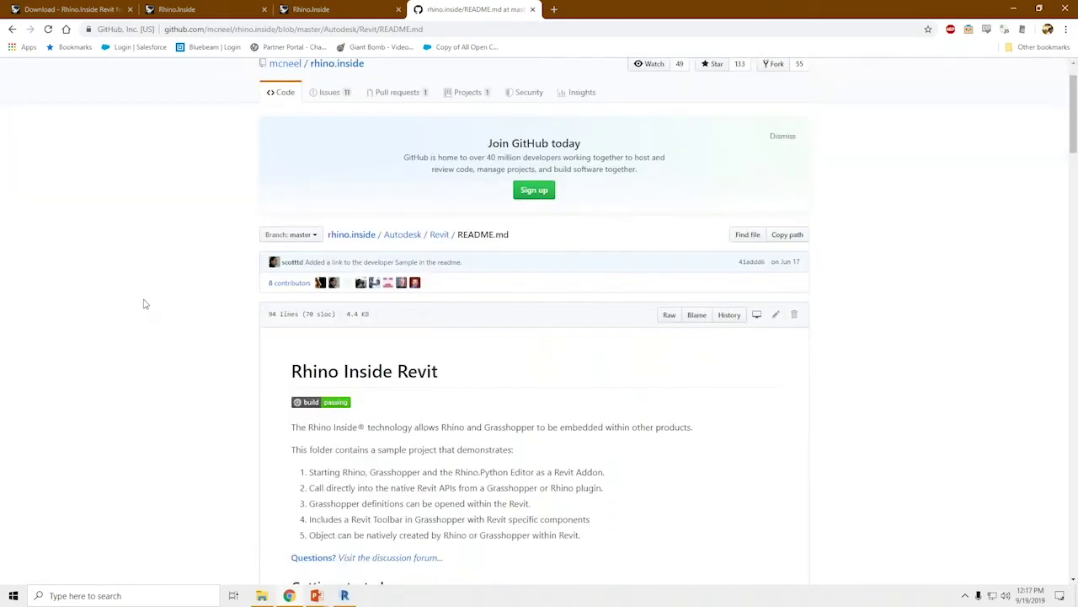
- Return to the Rhino.Inside page and review its list of Revit resources and example projects
key(alt+Left)
scroll(567, 384, down, 1)
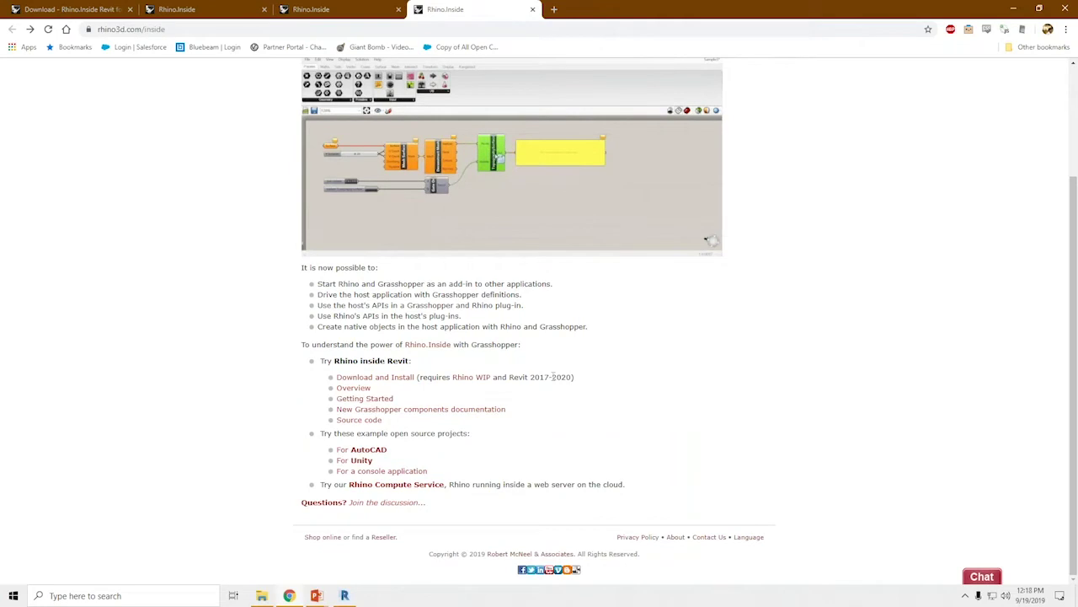
scroll(410, 315, up, 1)
scroll(452, 480, down, 1)
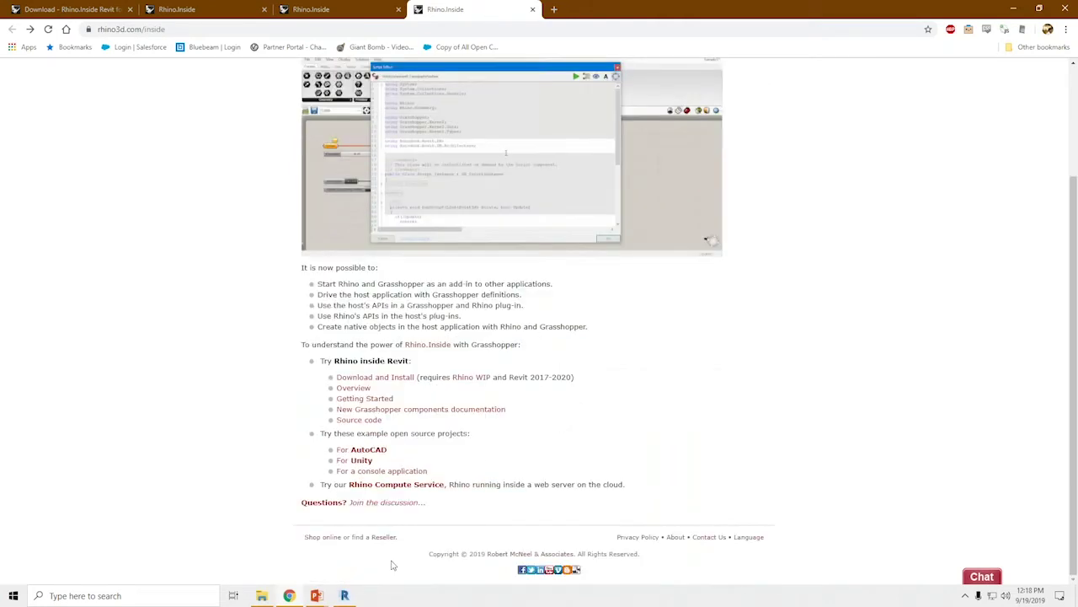
- Switch to Revit and look over the house and its site in the sample project's 3D view
click(345, 595)
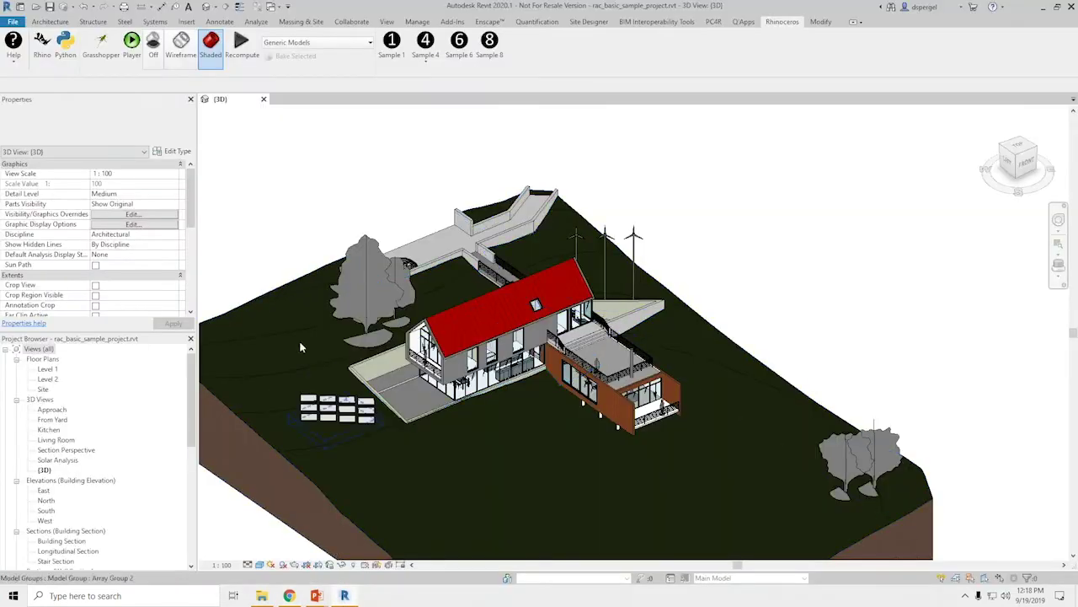
middle_drag(320, 270, 357, 206)
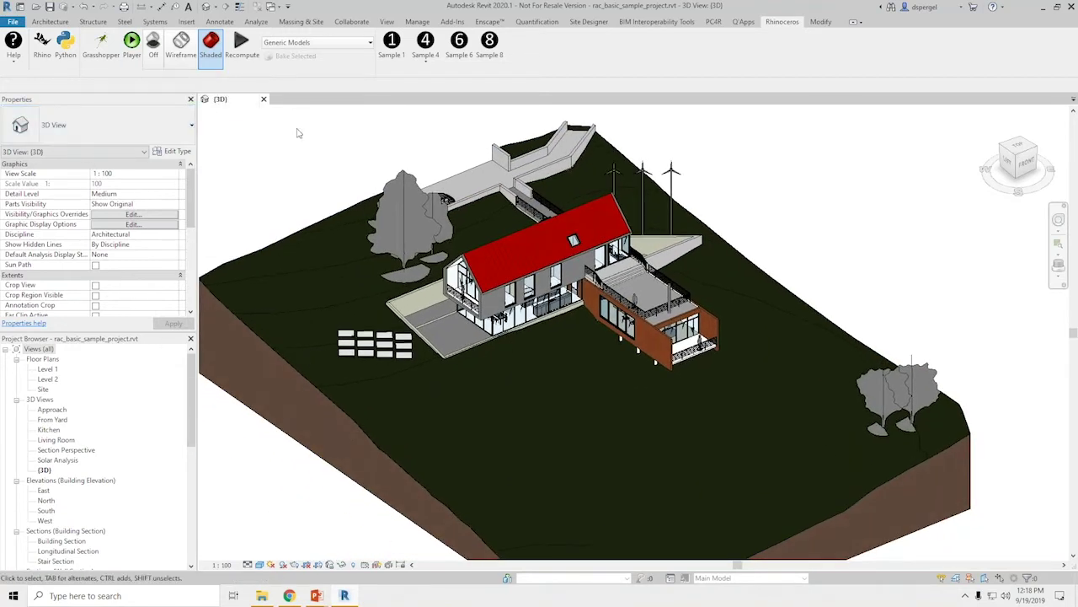
middle_drag(337, 245, 324, 269)
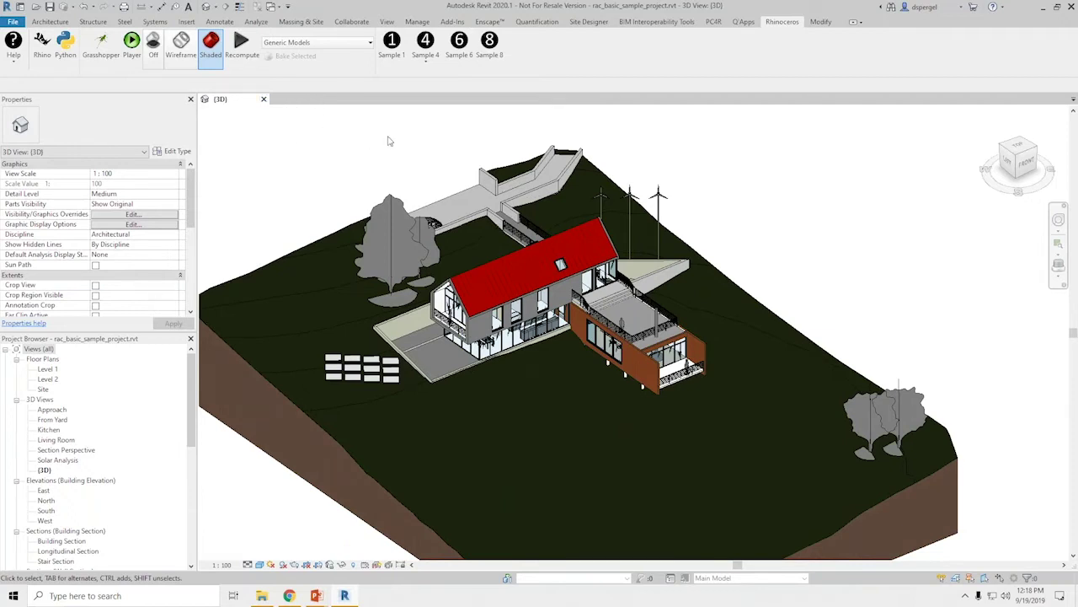
scroll(628, 349, up, 2)
middle_drag(530, 406, 579, 439)
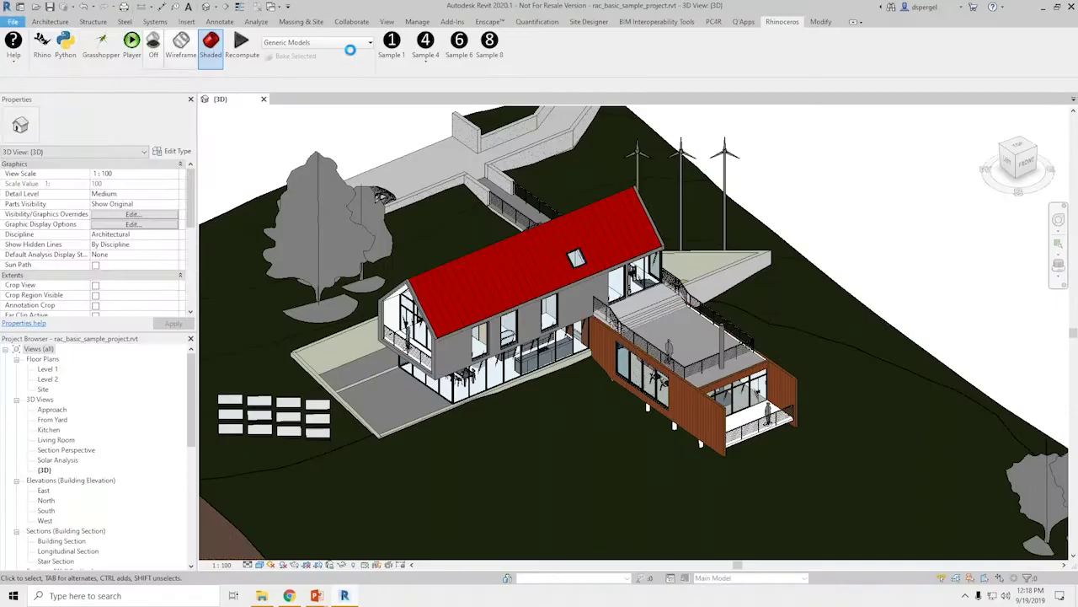
- Create a new Revit project and return to the Revit window once it has been set up
click(13, 21)
click(29, 48)
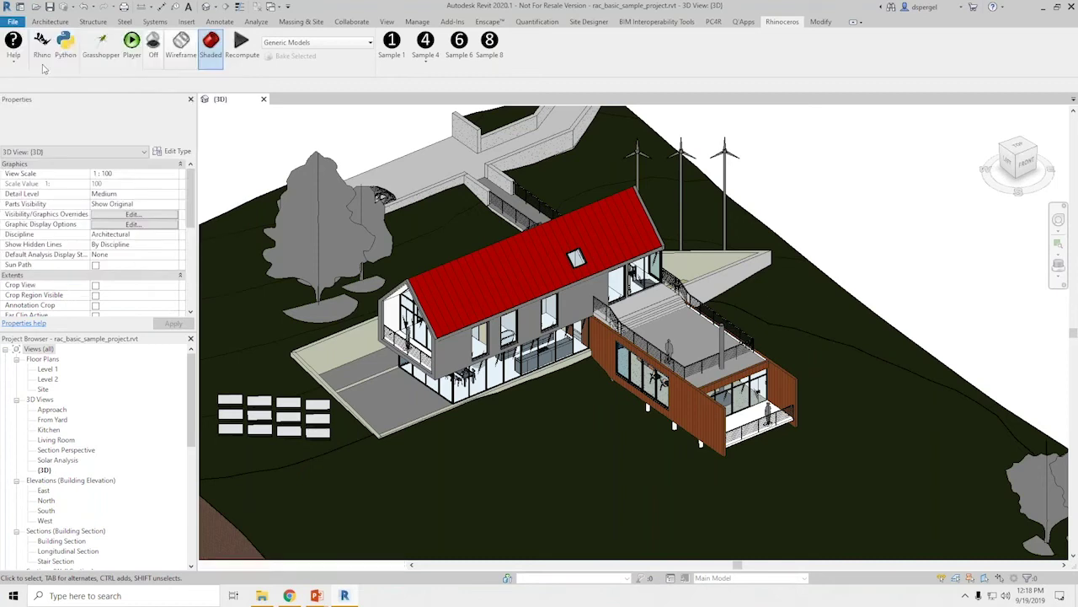
click(510, 335)
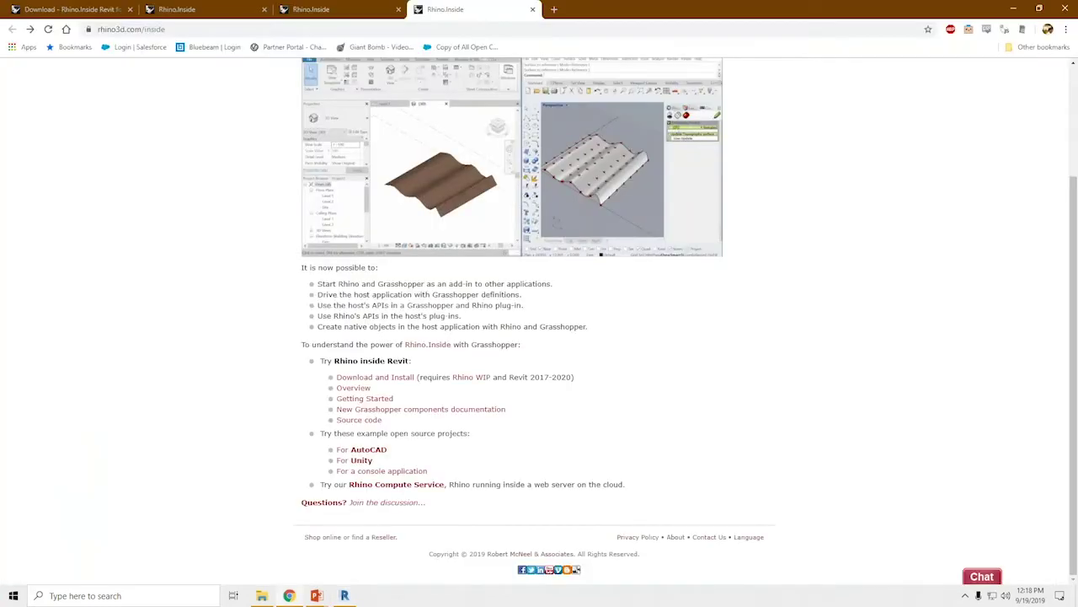
click(344, 595)
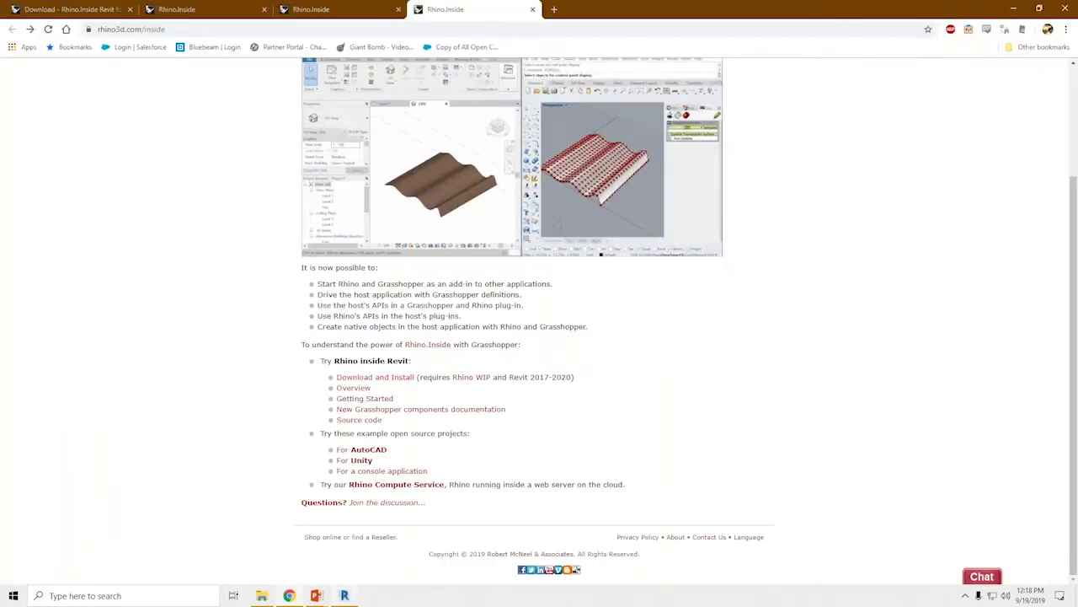
click(346, 598)
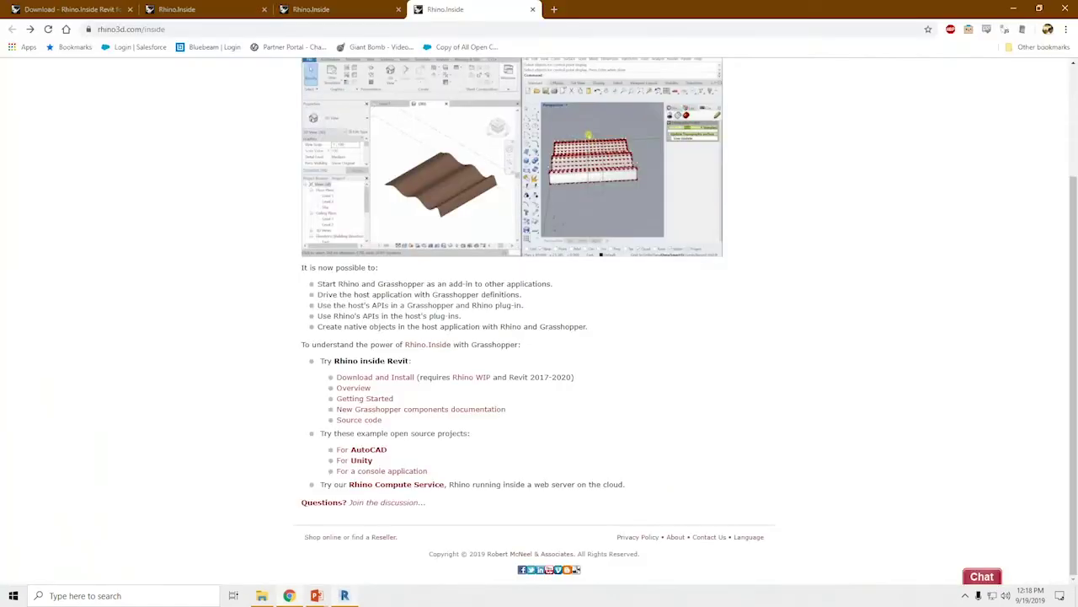
click(346, 598)
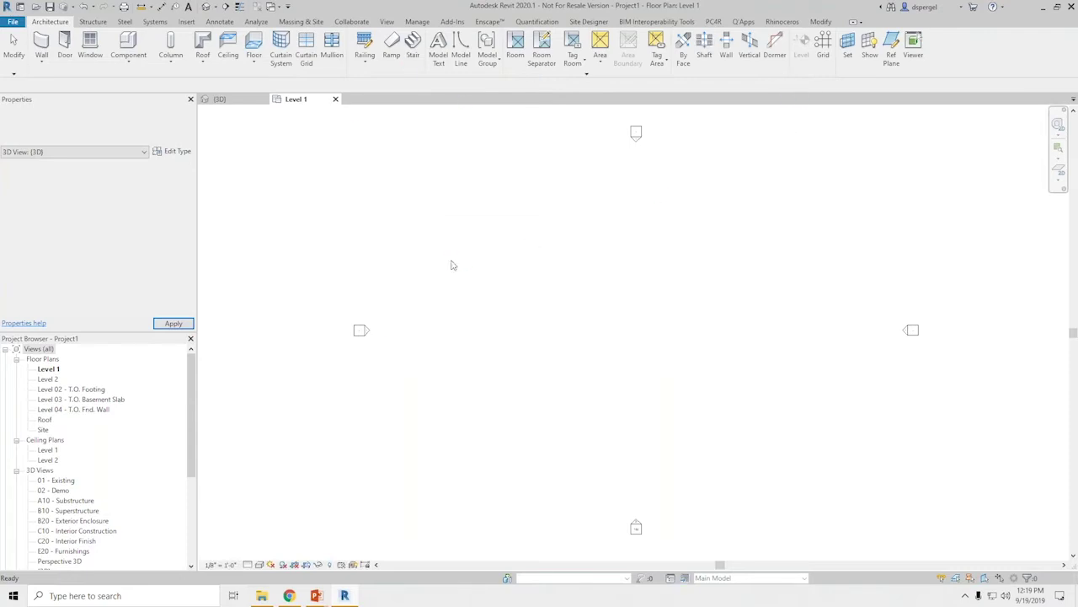
- Open the default 3D view of the new project
click(392, 27)
click(346, 47)
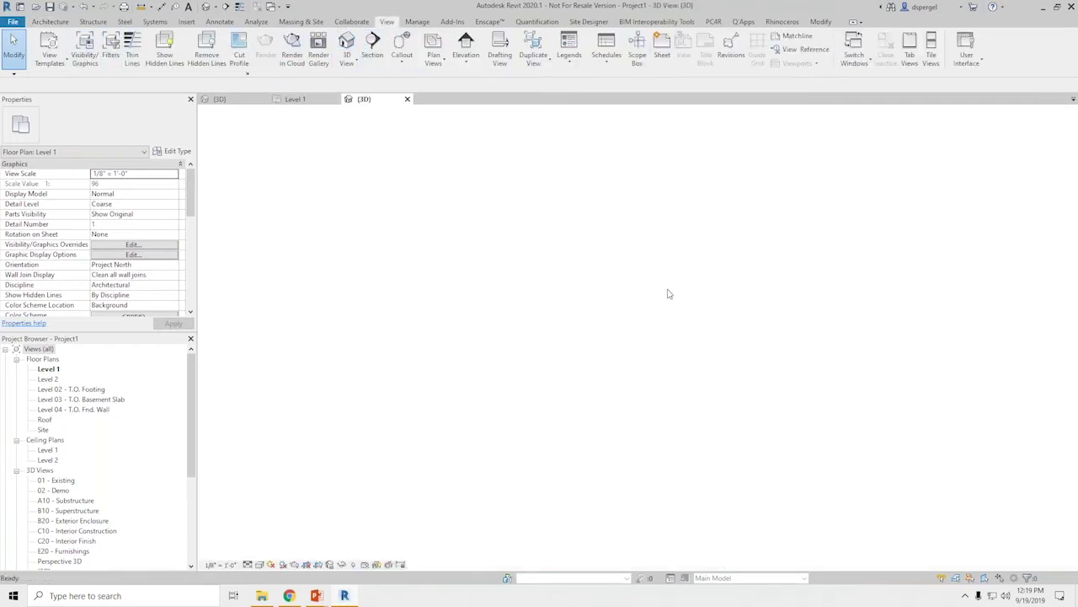
scroll(676, 313, up, 1)
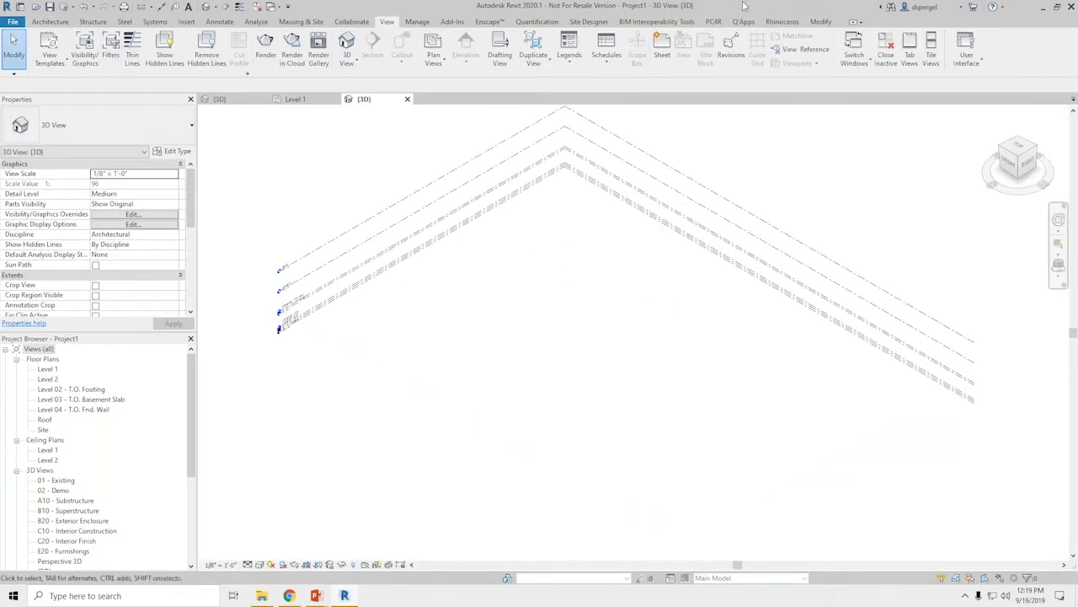
- Launch Rhino inside Revit and snap the Office building.3dm window to one half of the screen
click(452, 21)
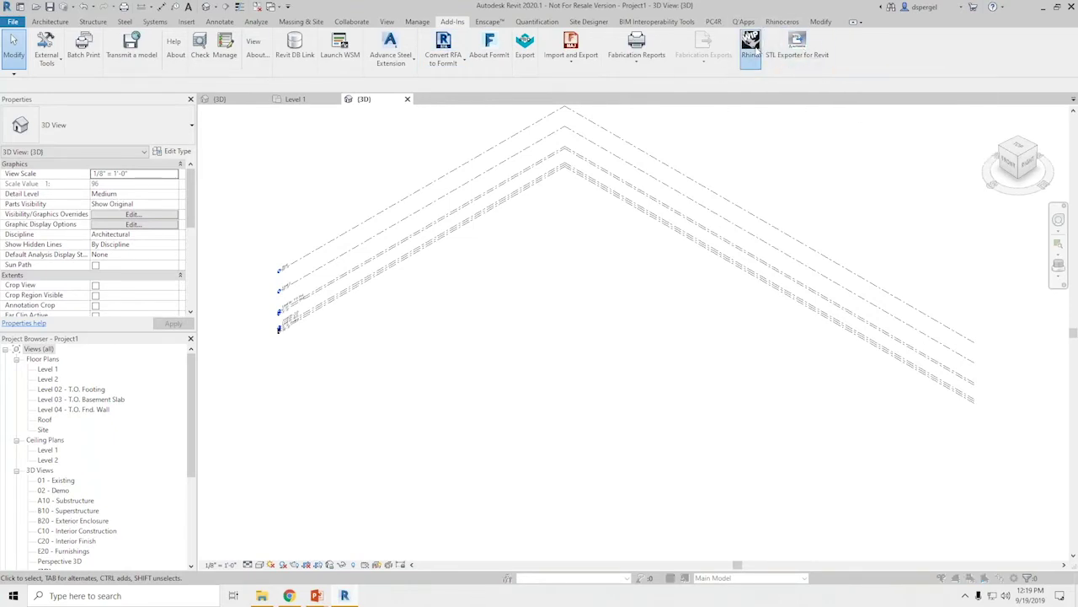
click(750, 47)
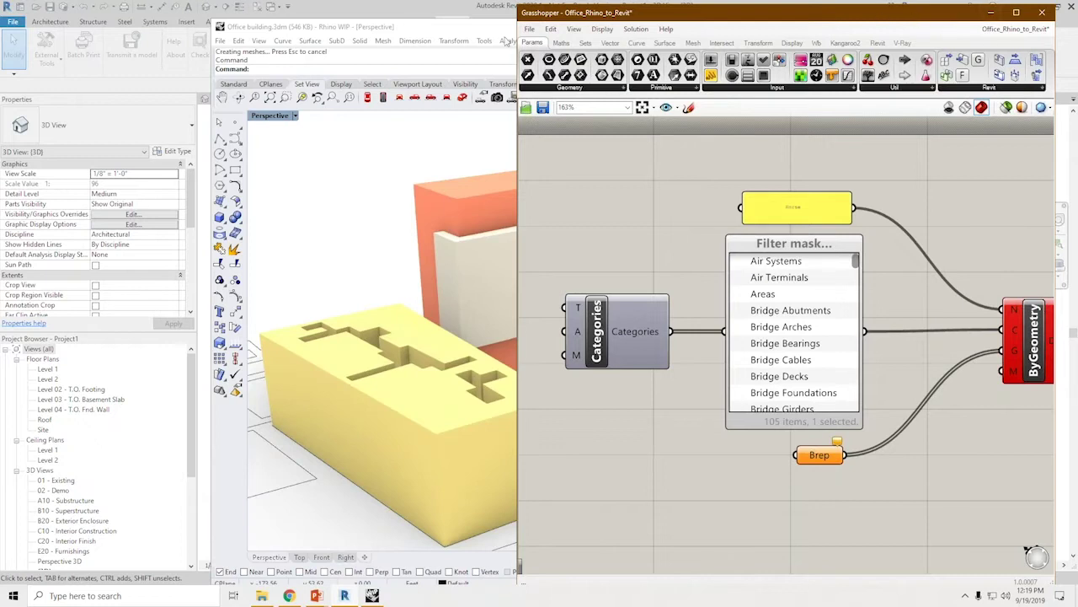
drag(469, 31, 348, 6)
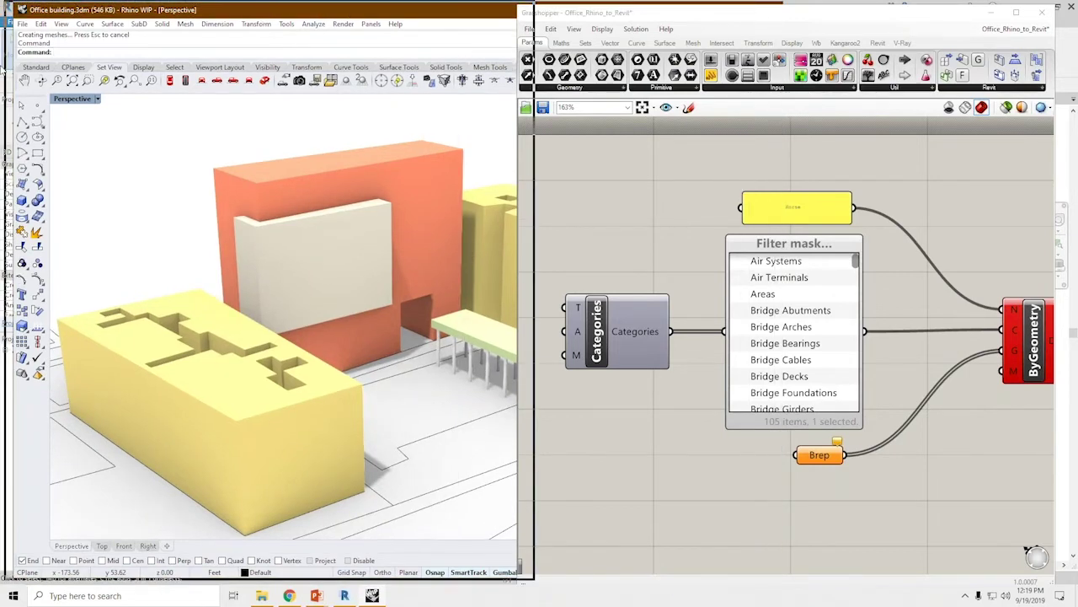
key(super+Left)
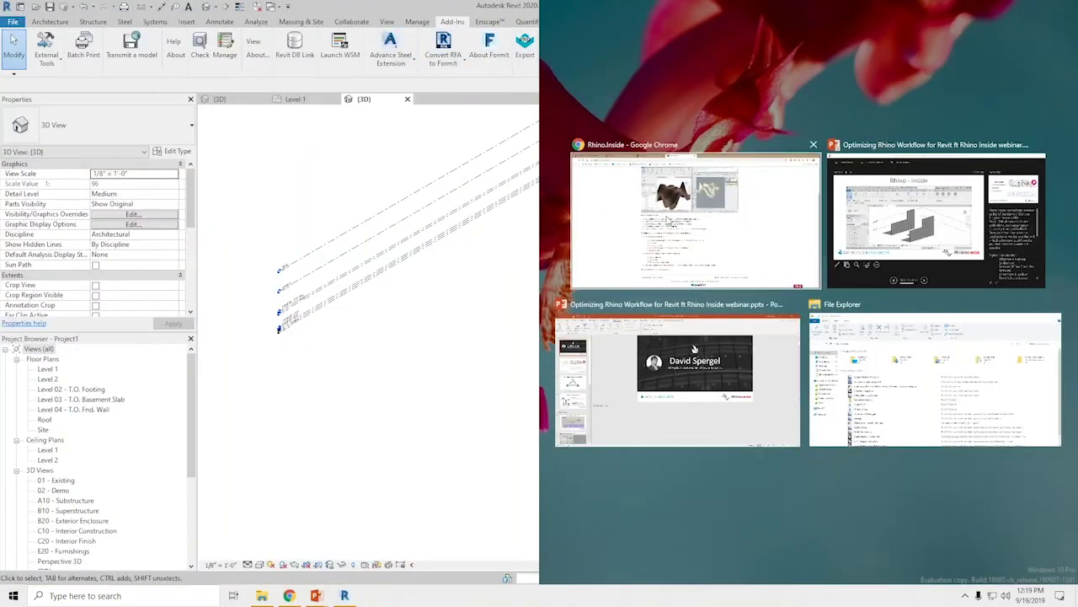
double_click(377, 10)
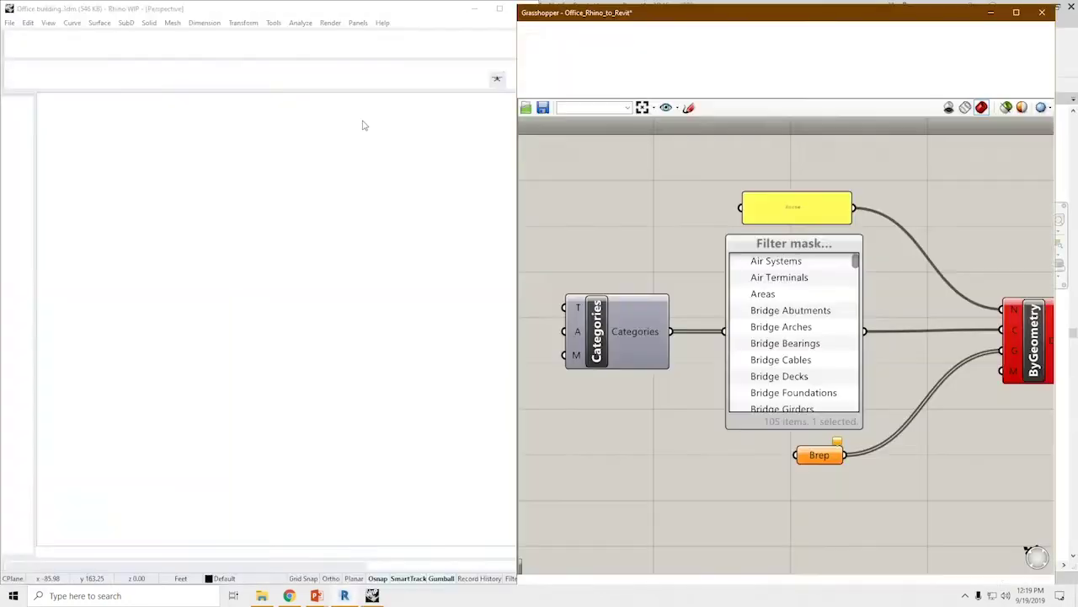
- Move the Grasshopper window away from the Rhino model and widen the Rhino window
drag(611, 21, 795, 61)
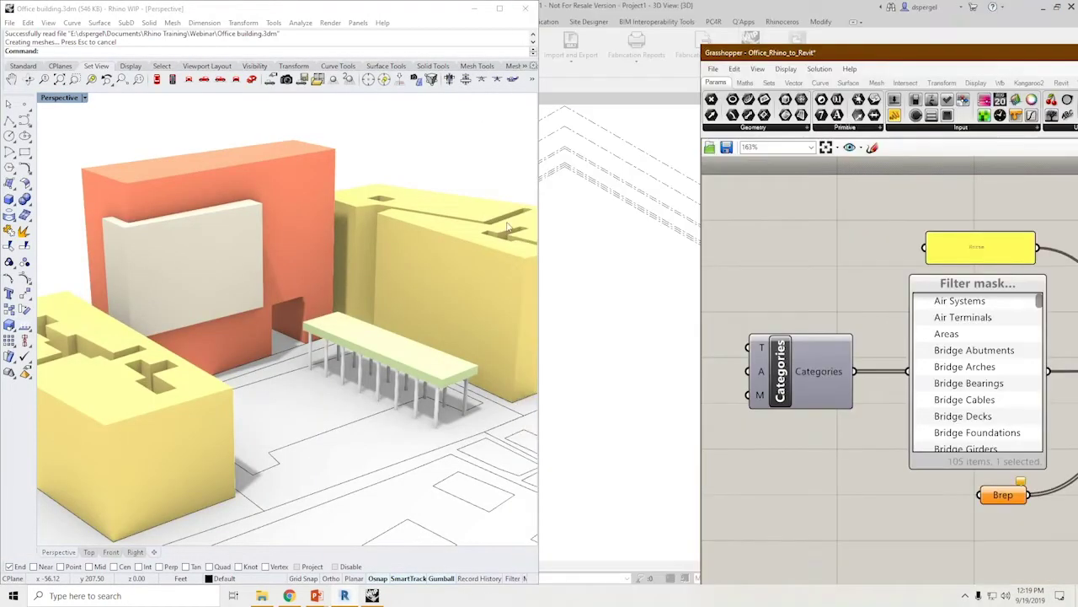
click(533, 52)
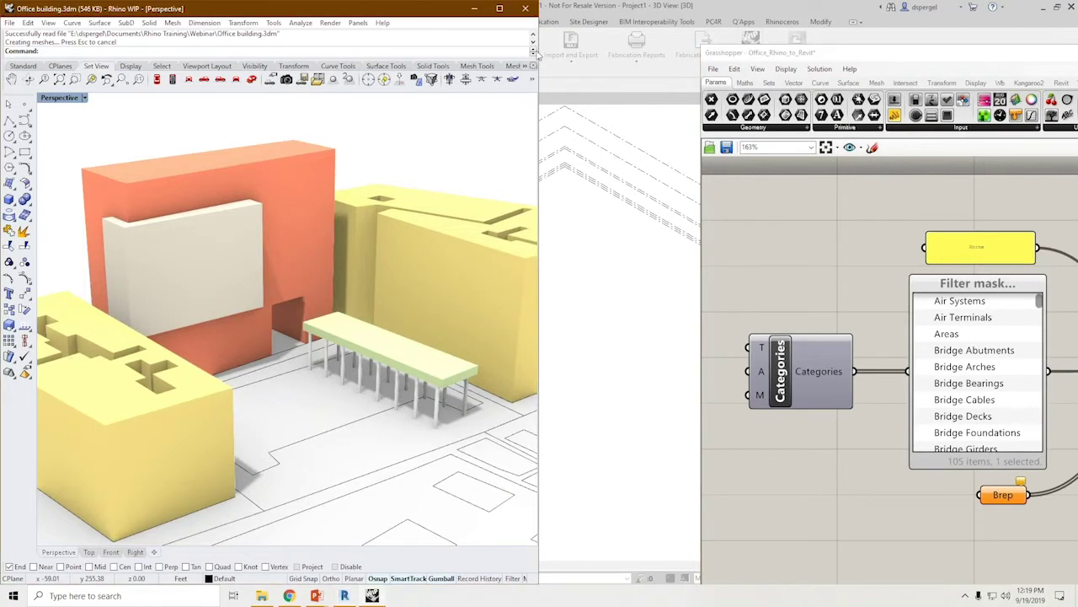
drag(749, 99, 757, 99)
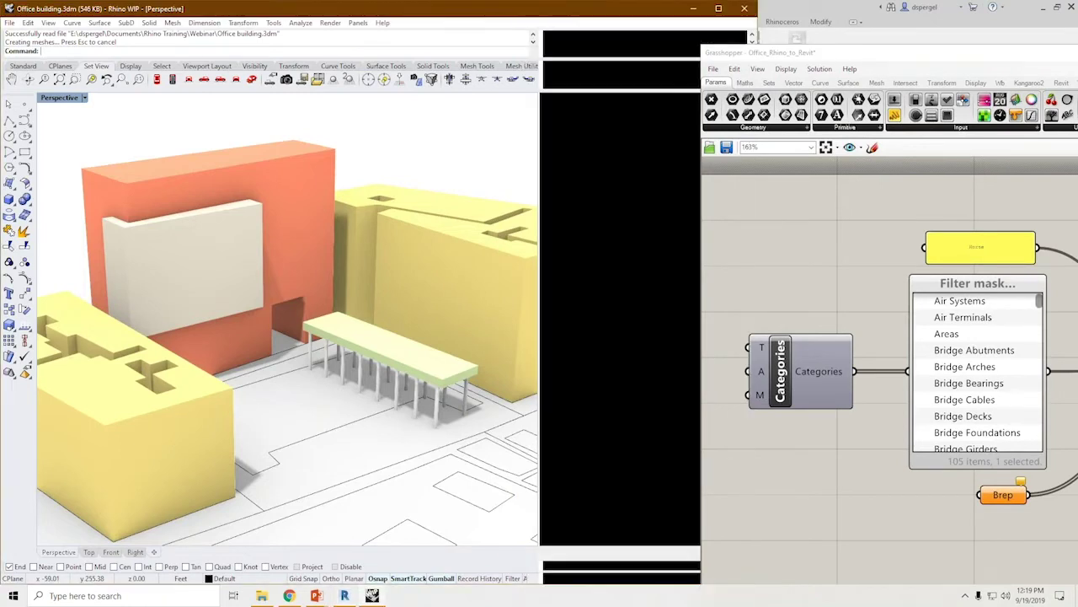
- Move the Grasshopper window over the Rhino model and widen it until the whole Office_Rhino_to_Revit definition shows
scroll(480, 291, down, 4)
shift+right_drag(482, 255, 460, 290)
drag(819, 59, 580, 33)
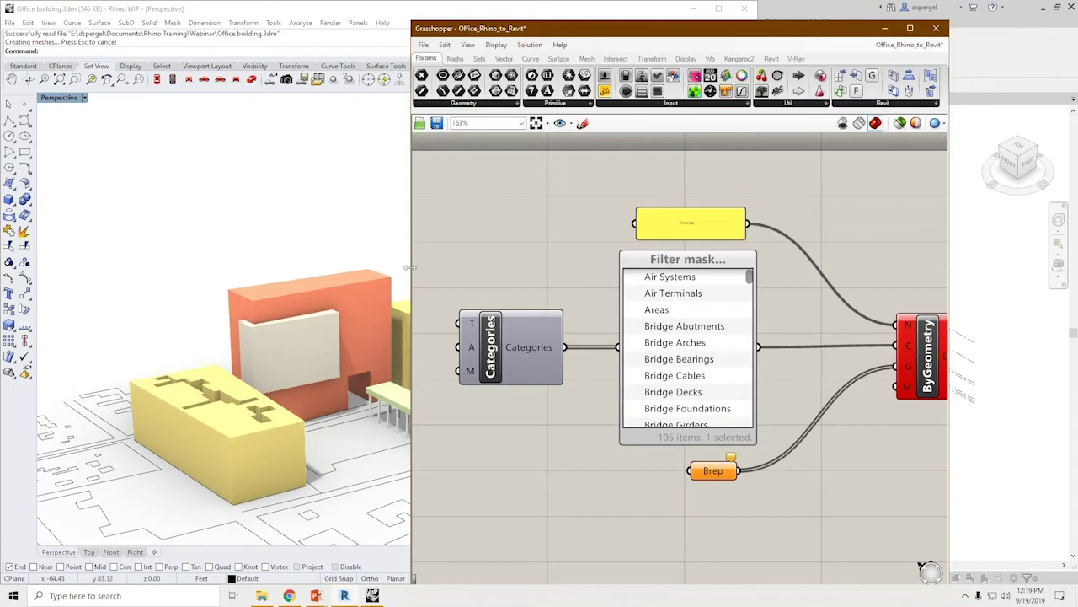
drag(408, 268, 177, 268)
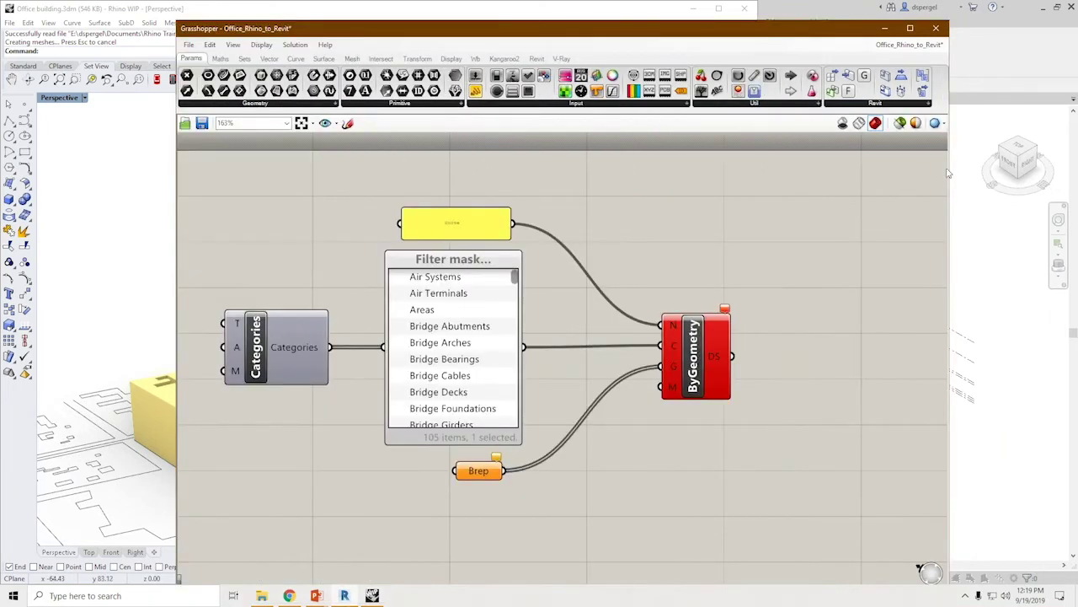
drag(965, 170, 1008, 169)
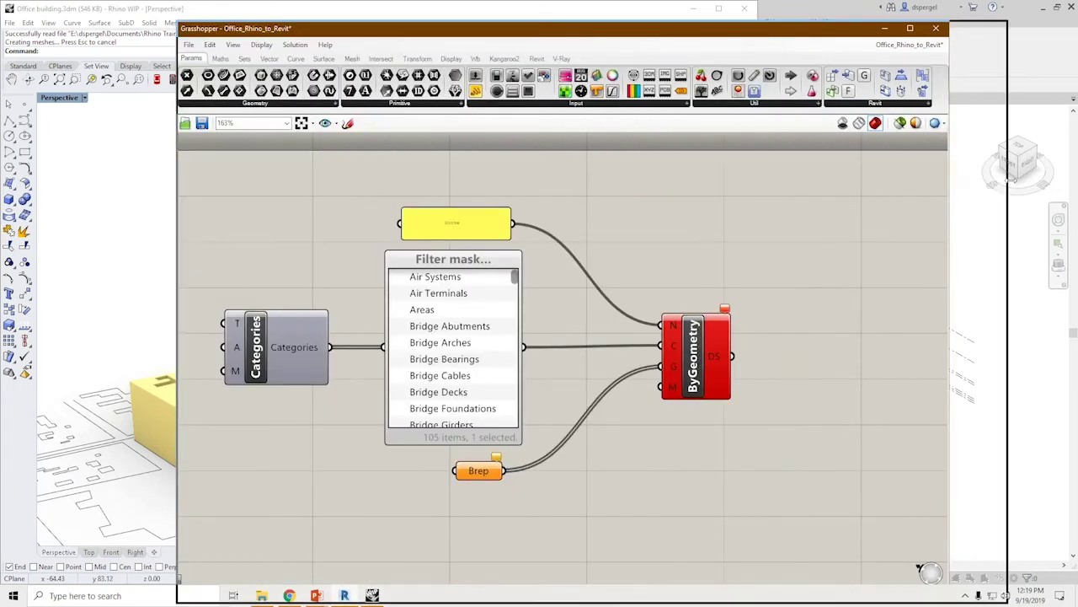
drag(173, 193, 120, 192)
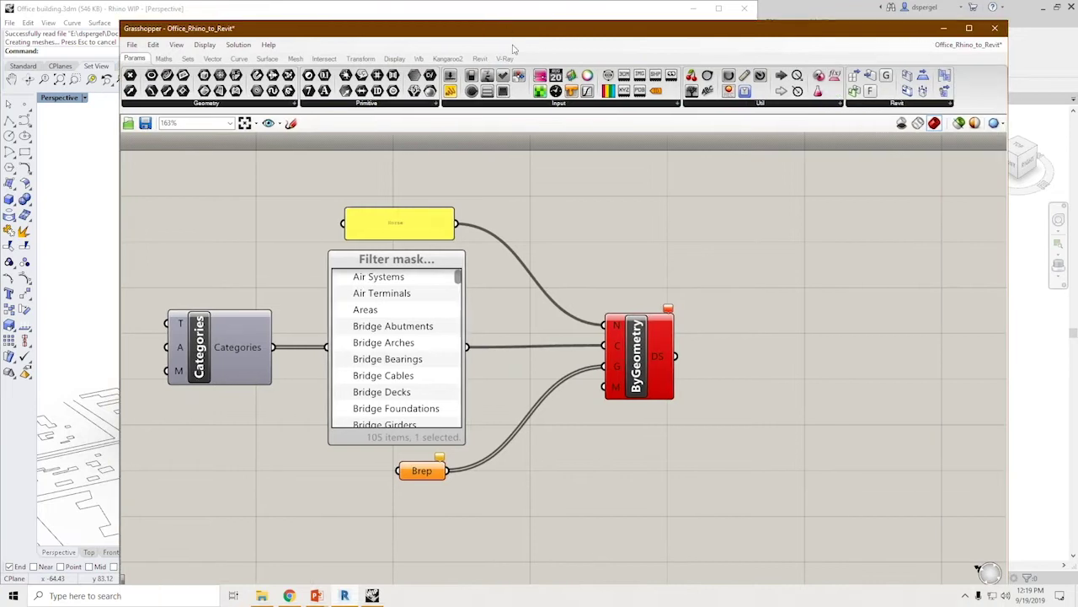
- Look through Grasshopper's Revit components, including the geometry, filter and element groups, and reposition the Grasshopper window
click(479, 58)
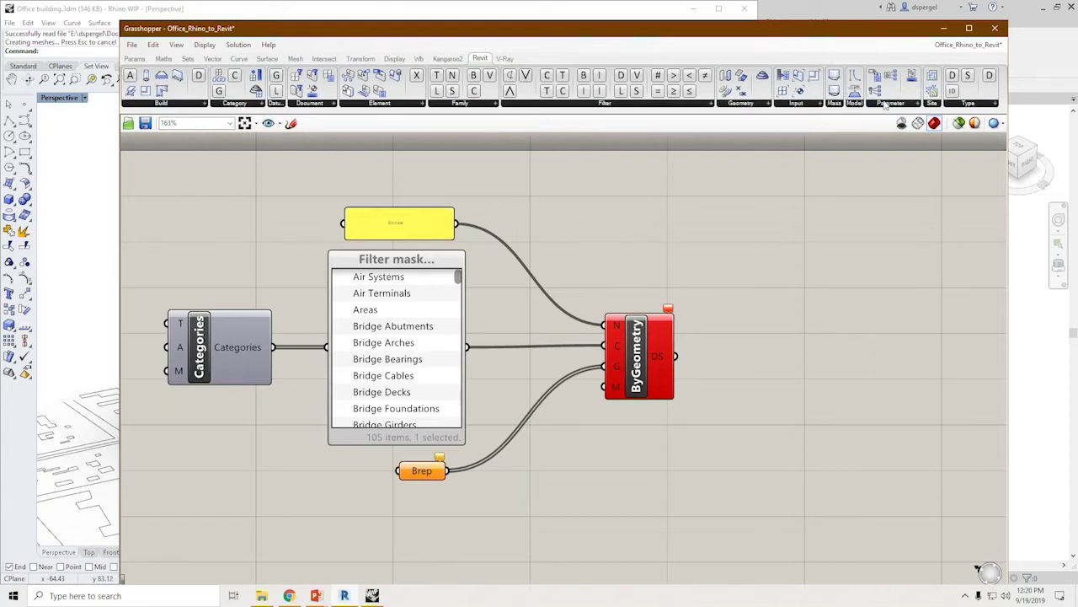
click(749, 103)
click(605, 103)
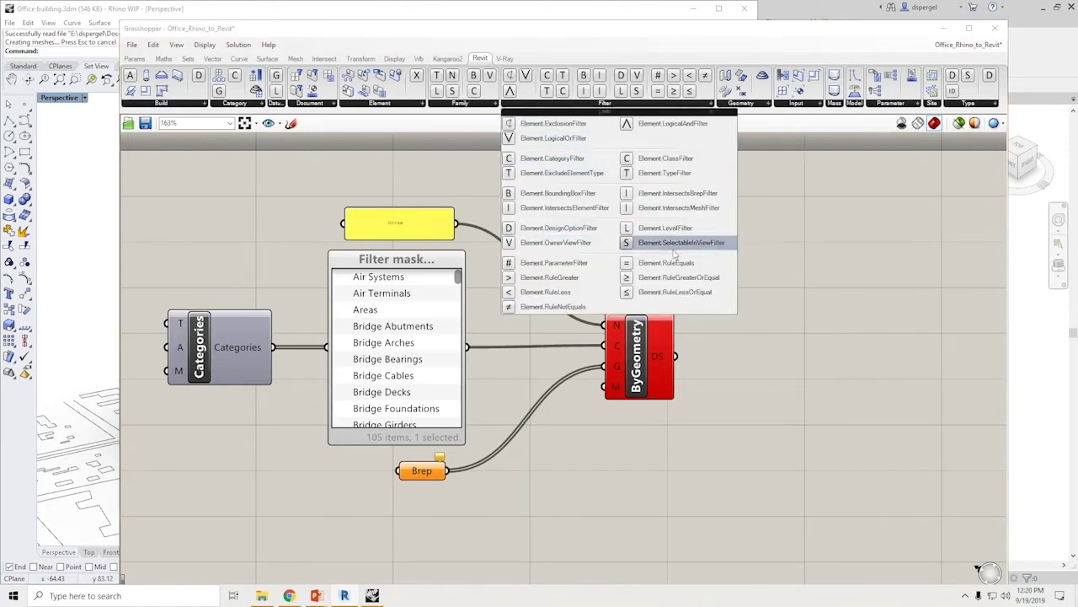
click(406, 104)
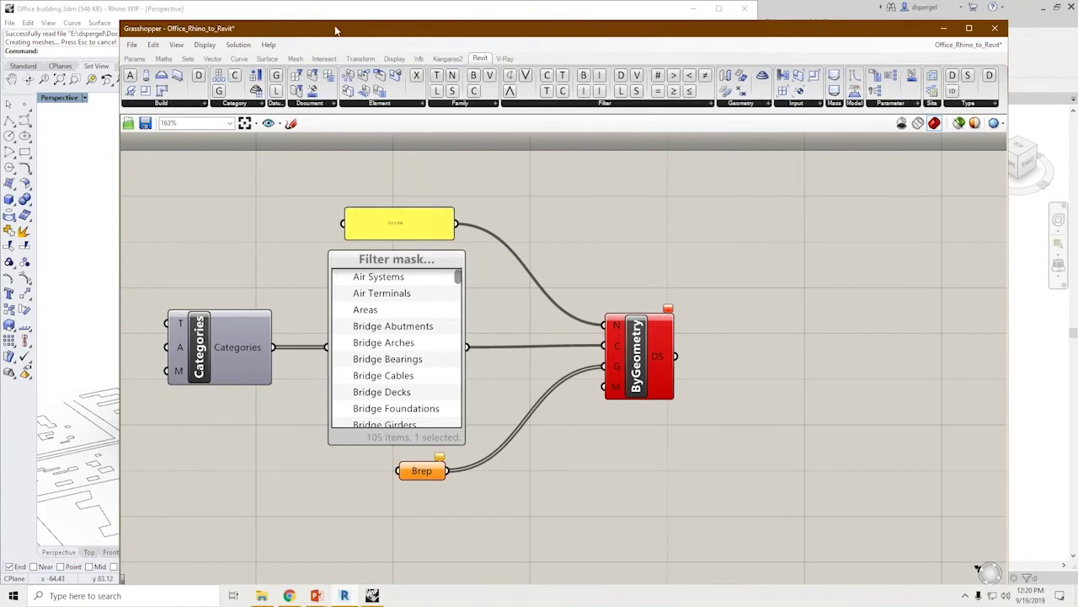
drag(268, 34, 246, 49)
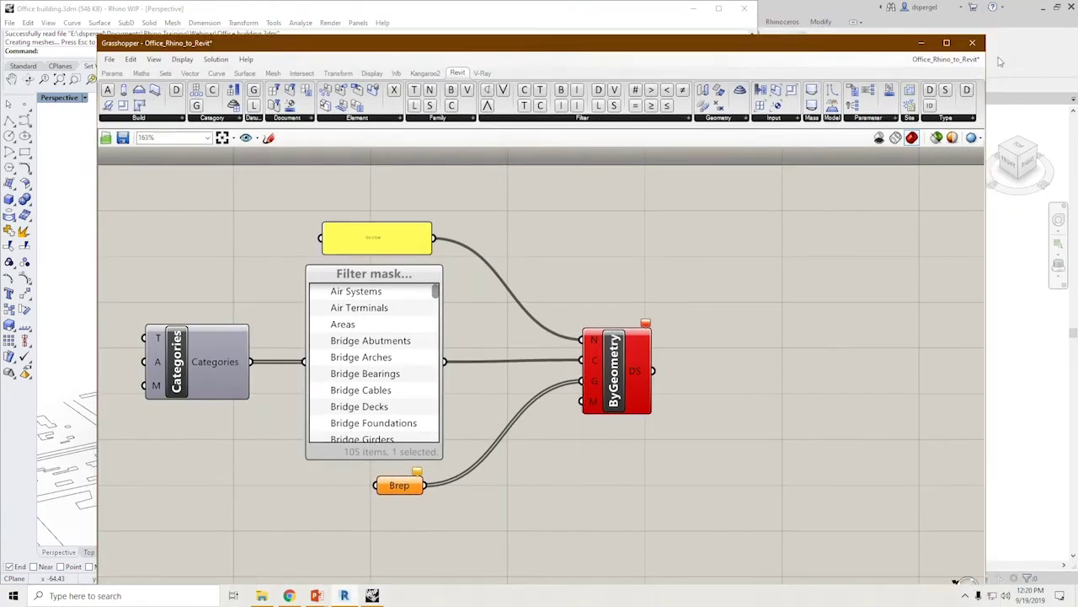
drag(349, 45, 426, 21)
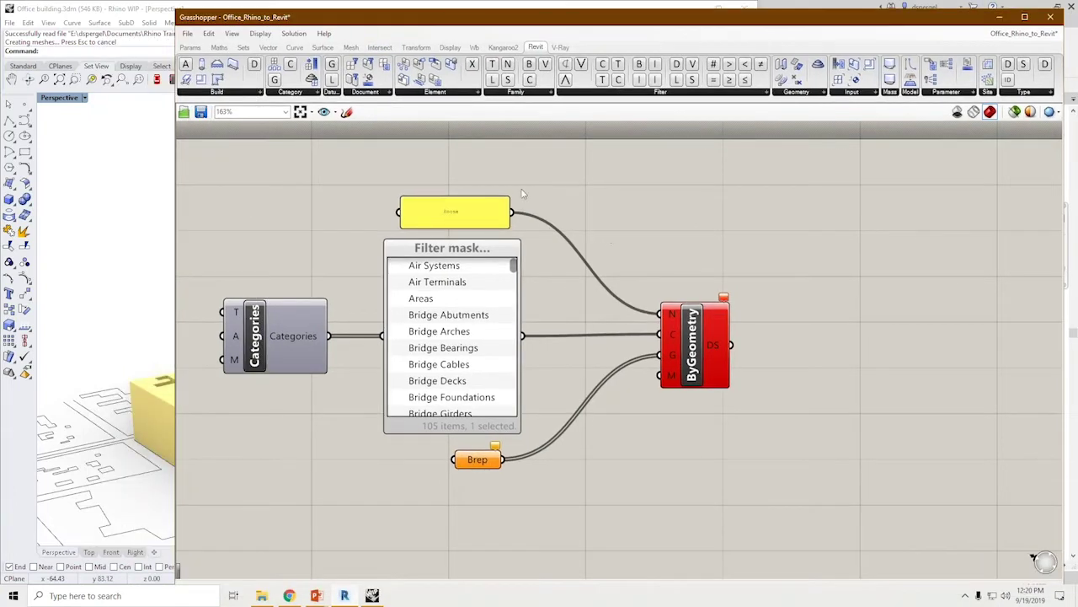
- Start referencing multiple Rhino breps for the definition's Brep parameter
middle_click(581, 207)
right_drag(640, 243, 704, 234)
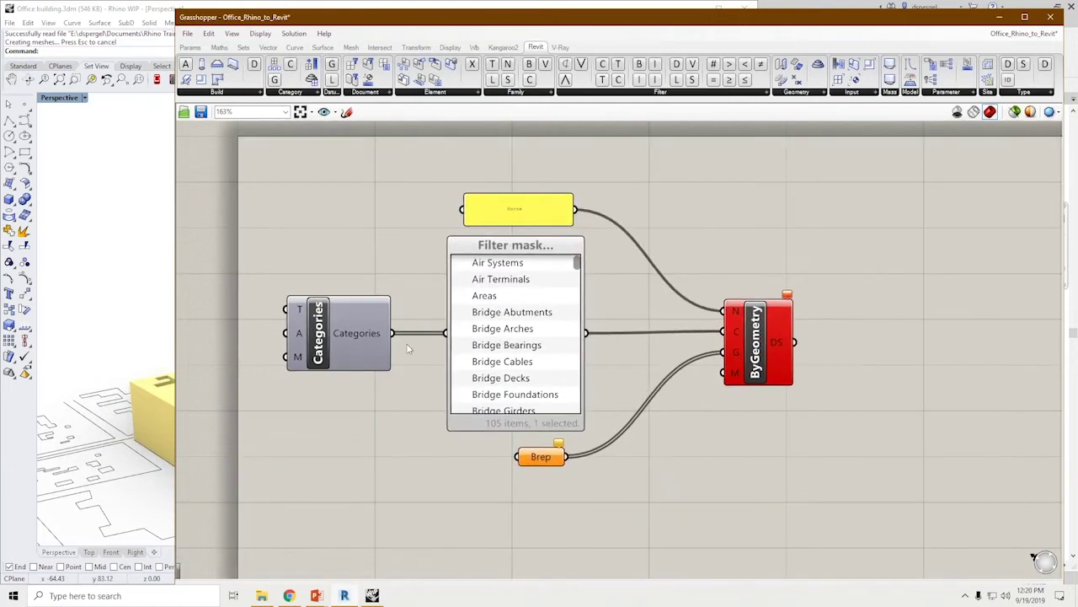
right_drag(430, 320, 377, 290)
scroll(487, 251, down, 4)
scroll(490, 250, up, 4)
right_drag(500, 455, 577, 398)
click(556, 379)
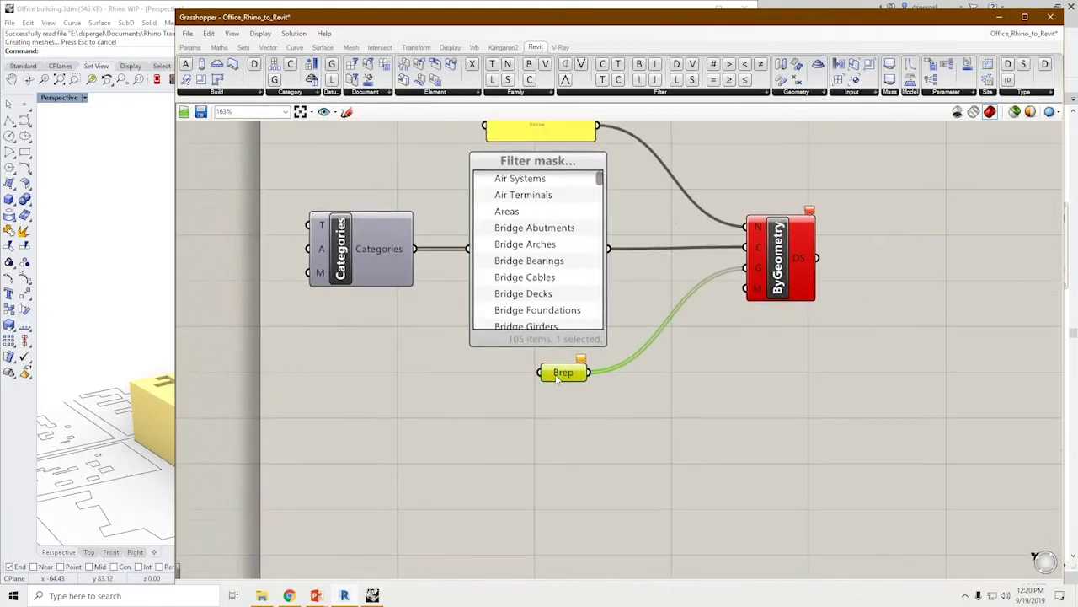
right_click(562, 376)
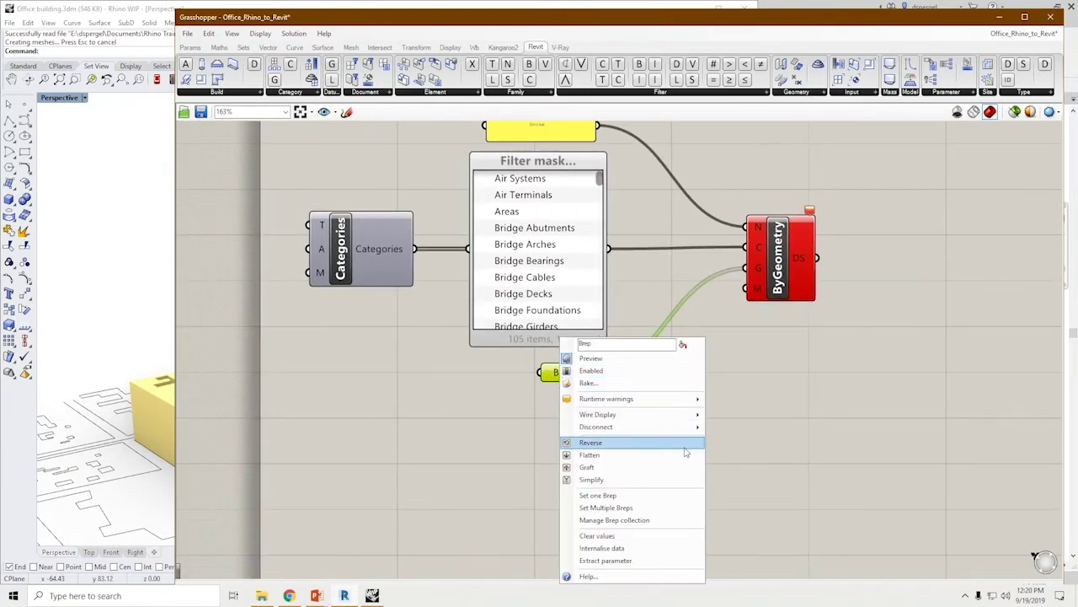
click(662, 509)
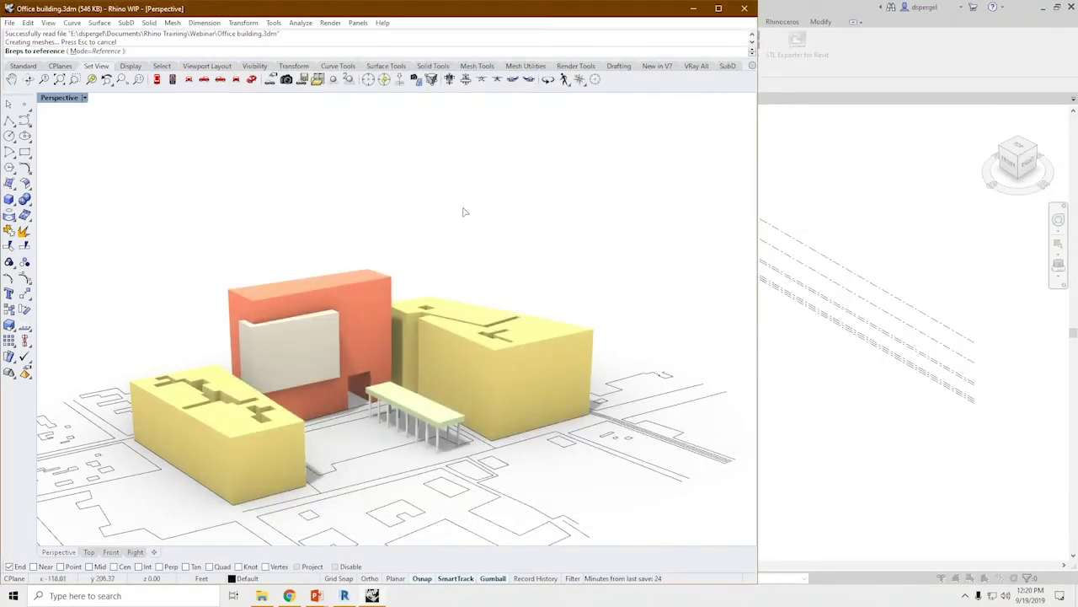
- Pick the front yellow building, the white volume and the orange building in Rhino as breps to reference
click(215, 466)
right_drag(364, 455, 294, 486)
click(267, 312)
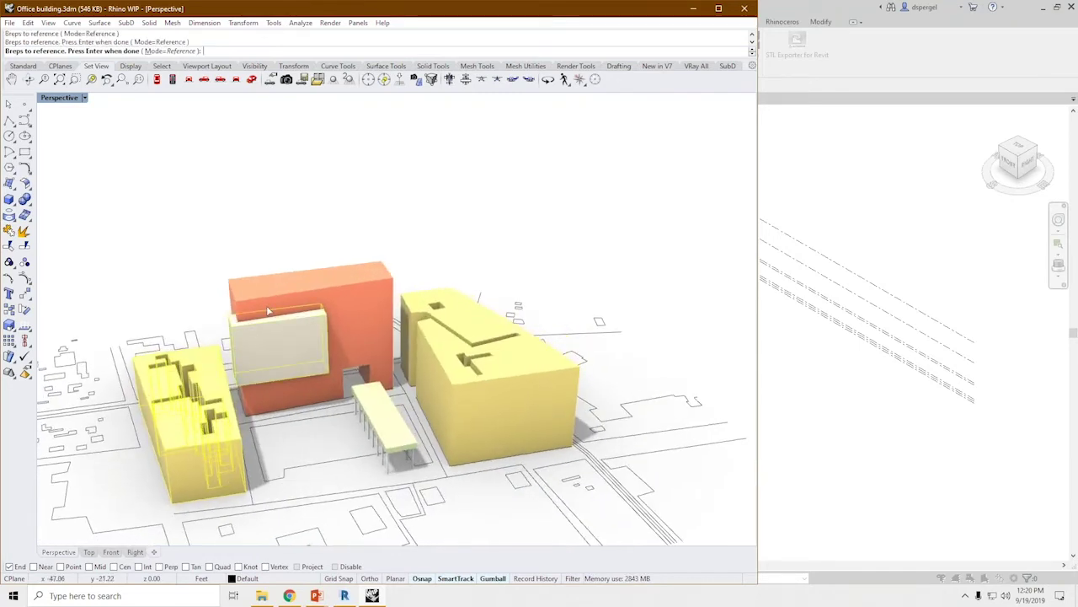
click(272, 386)
right_drag(272, 386, 423, 399)
right_drag(426, 439, 459, 434)
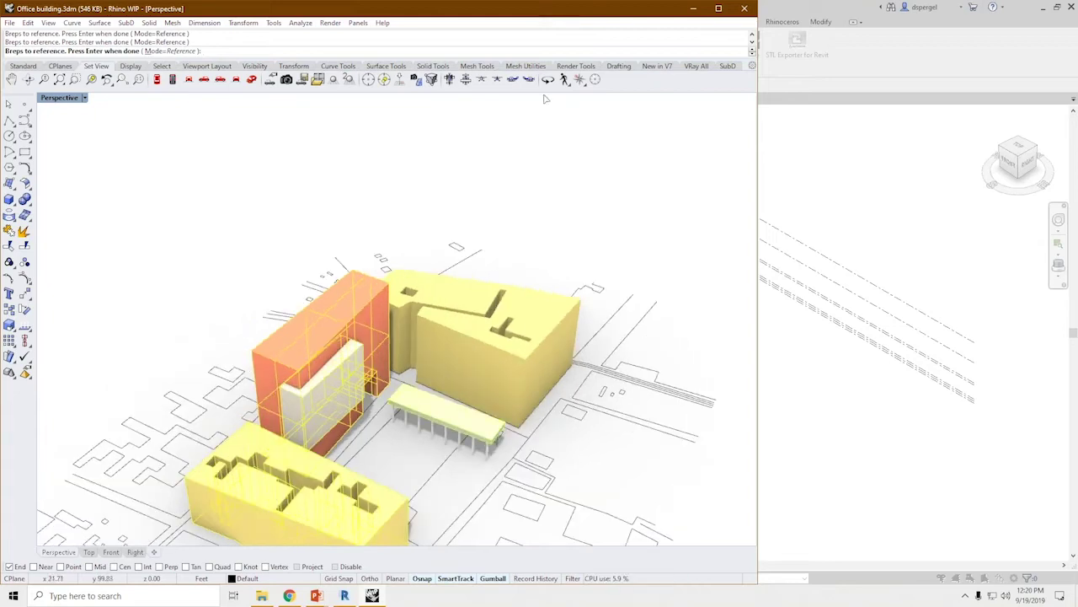
- Add the other yellow building and the canopy with all its columns to the referenced breps and finish the selection
drag(553, 10, 963, 330)
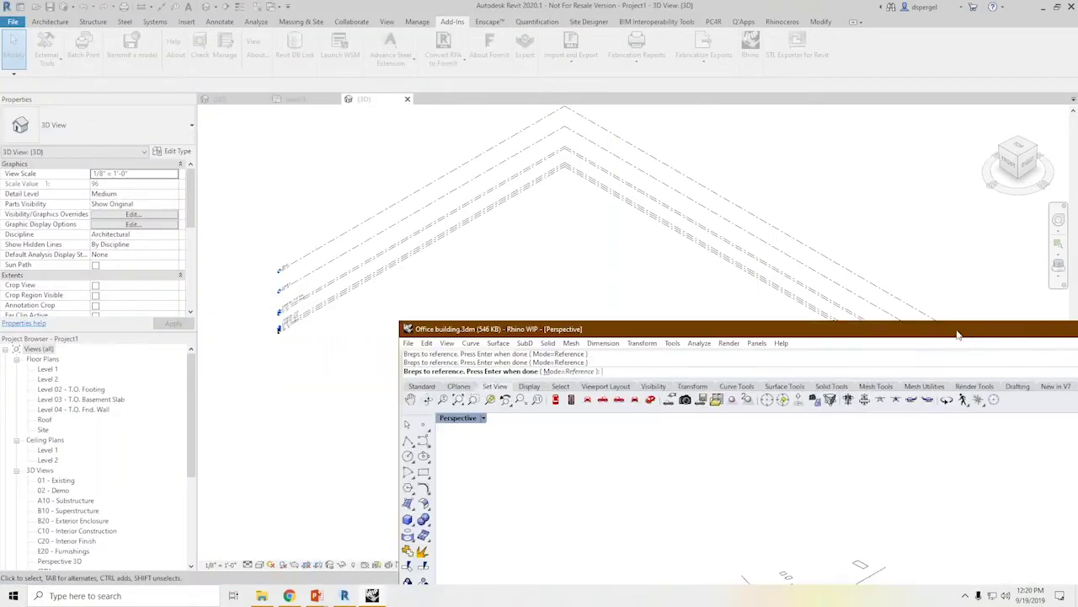
drag(789, 127, 3, 169)
scroll(382, 465, up, 4)
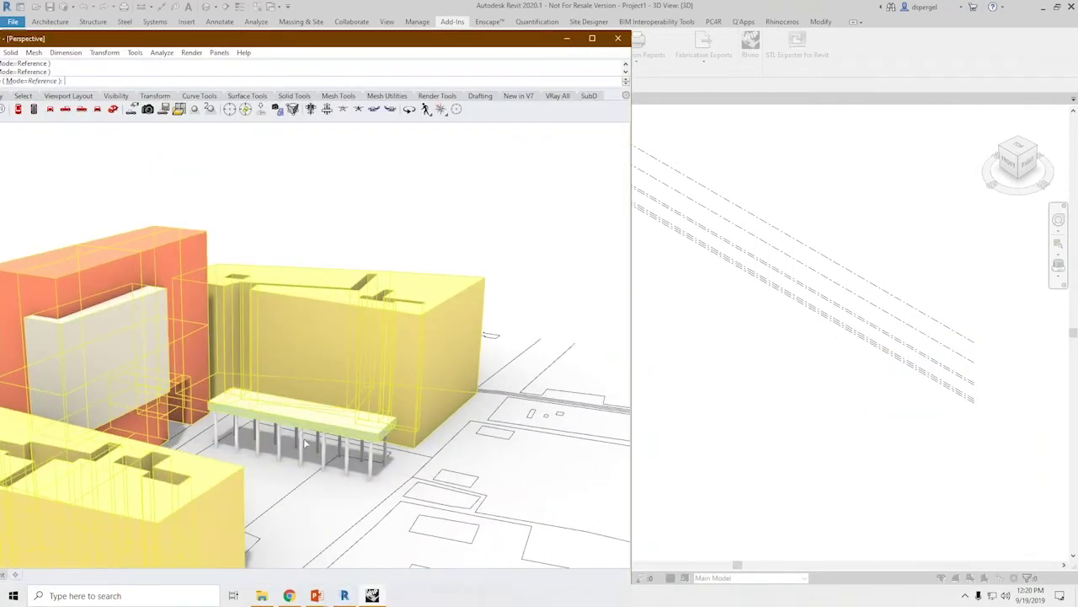
drag(199, 380, 411, 487)
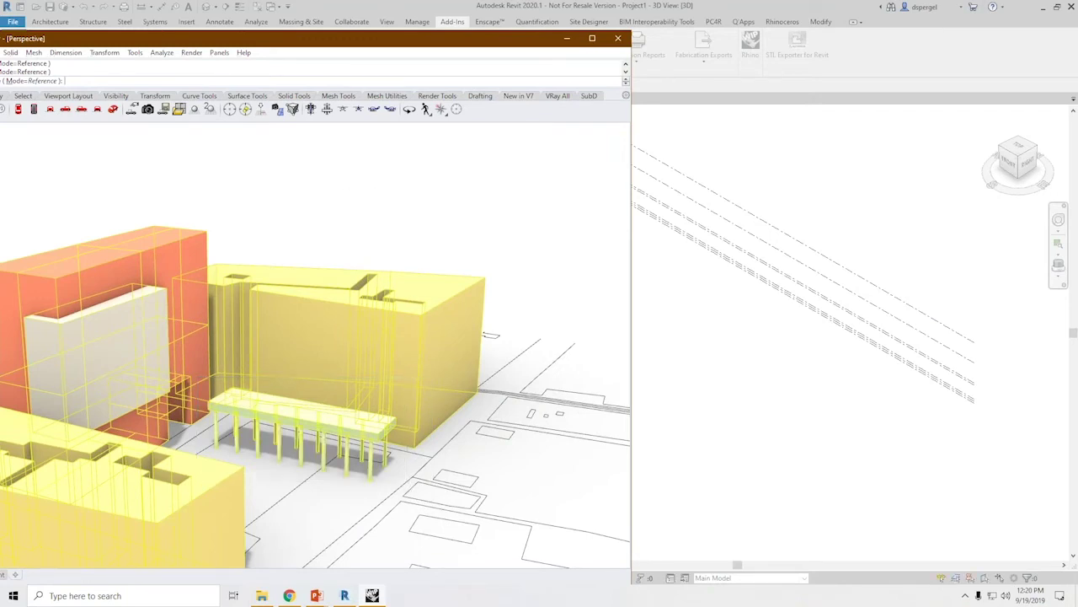
key(Return)
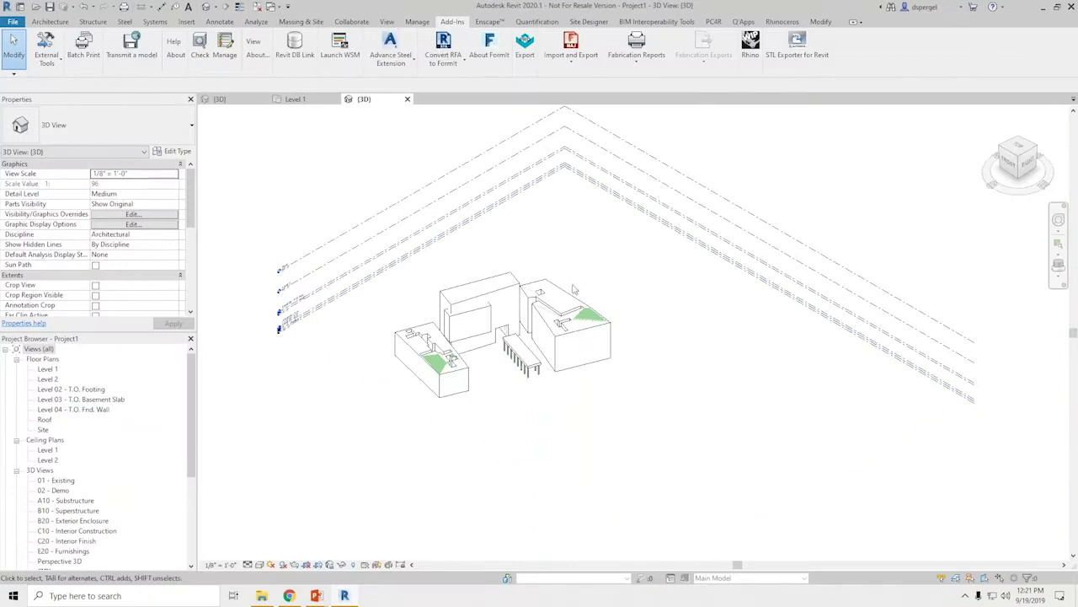
- Inspect the imported office buildings up close in the Revit 3D view with hidden line display
scroll(630, 326, up, 1)
middle_drag(630, 326, 704, 314)
scroll(549, 327, up, 3)
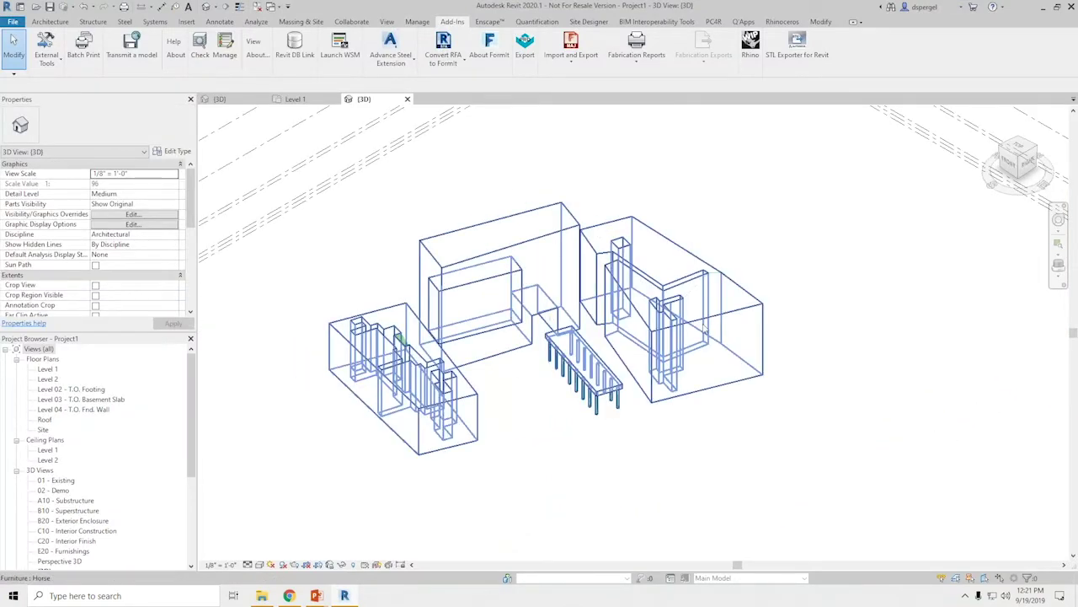
key(h)
key(l)
scroll(566, 360, up, 2)
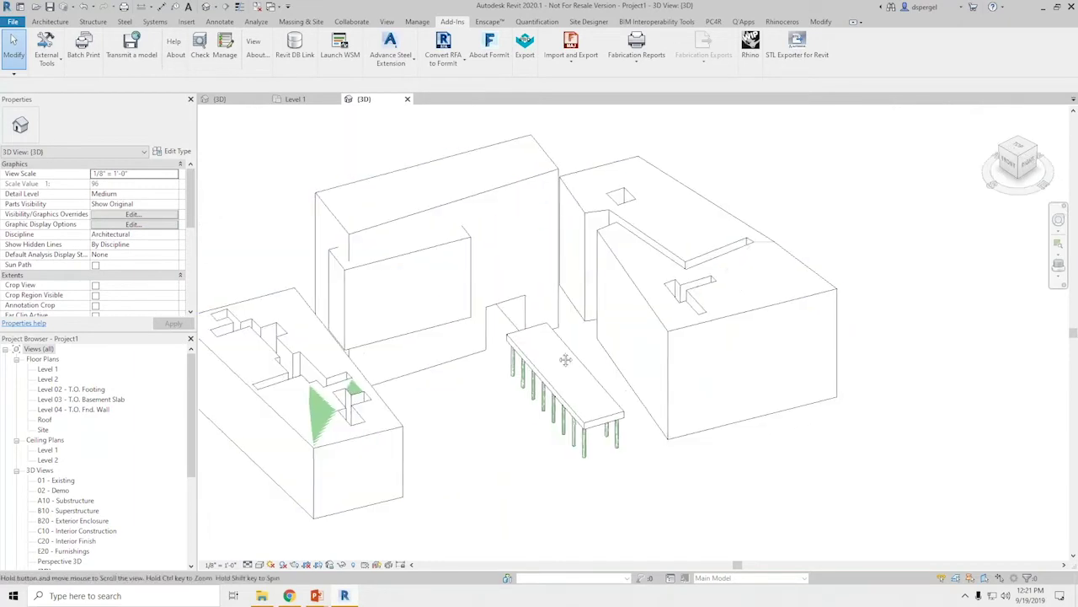
shift+middle_drag(565, 360, 660, 371)
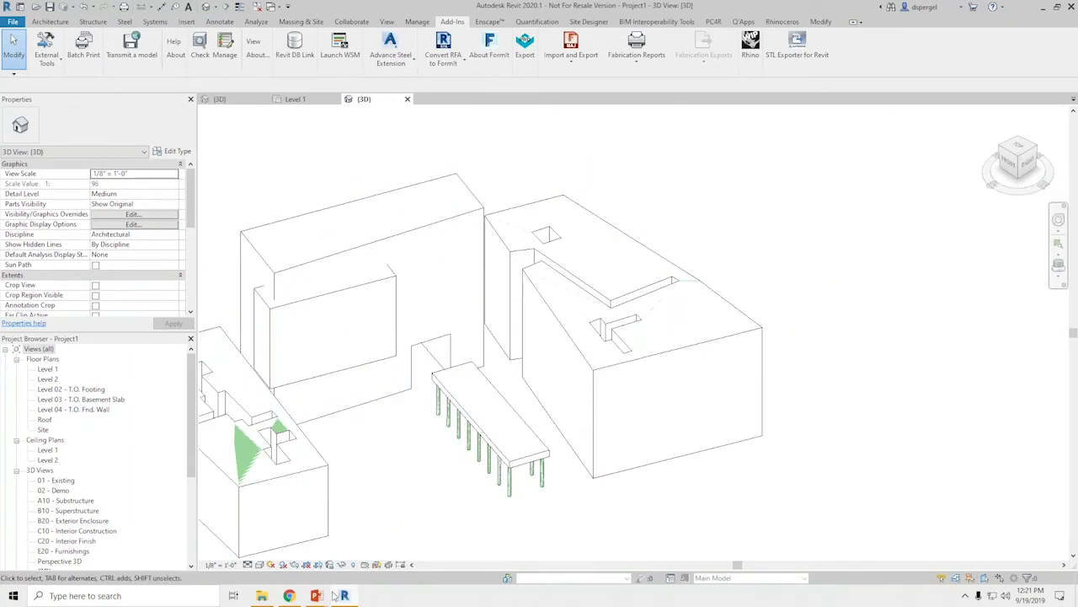
- Return to Grasshopper, deselect the Brep parameter and look through the Revit categories available for the imported geometry
click(751, 43)
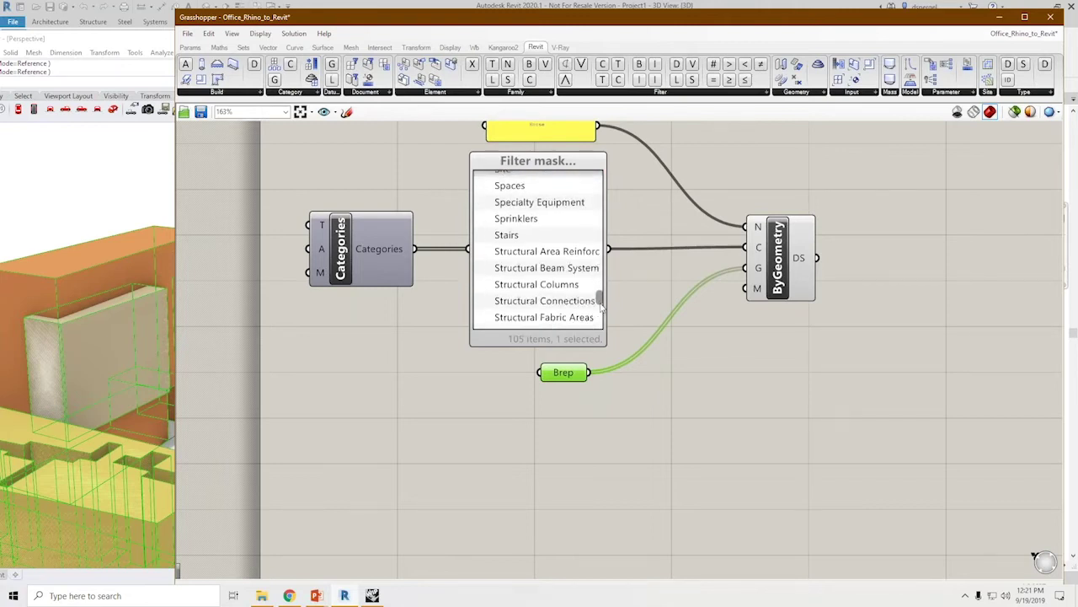
drag(602, 331, 612, 221)
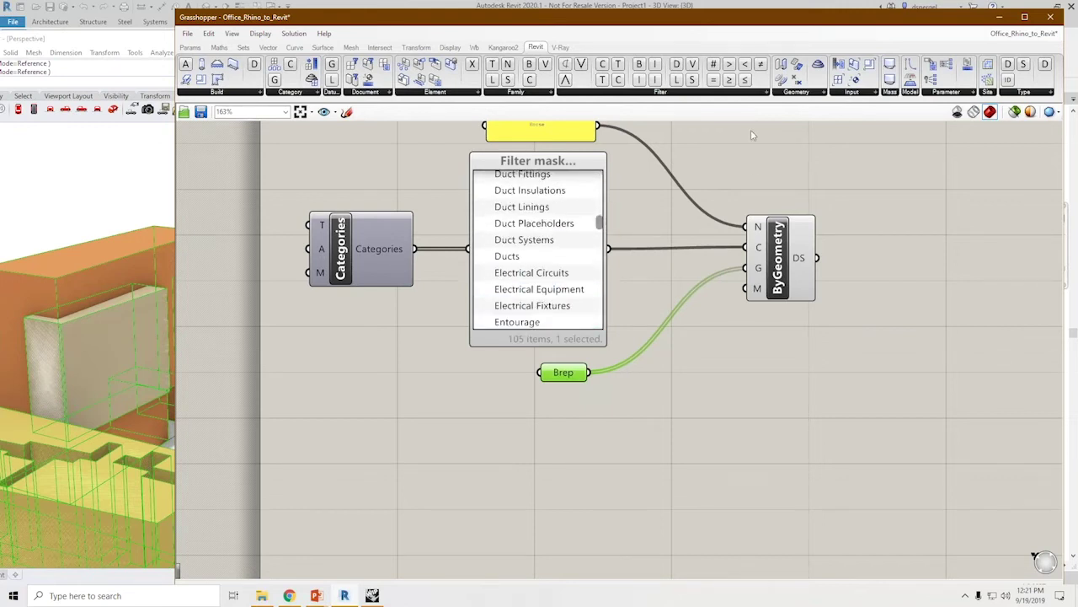
middle_click(751, 147)
right_drag(828, 173, 753, 286)
drag(534, 335, 535, 389)
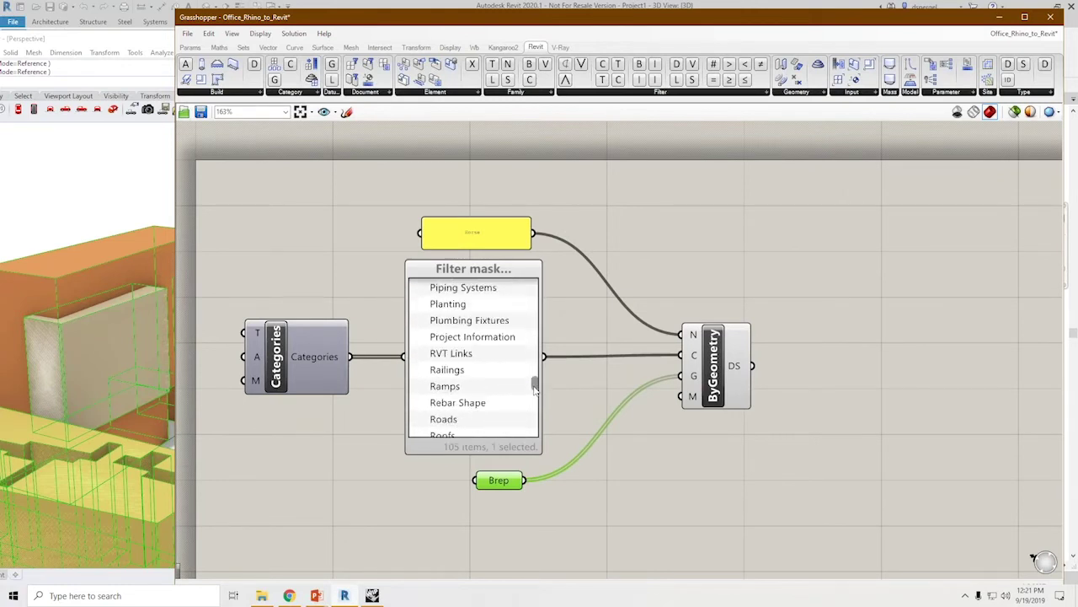
click(382, 238)
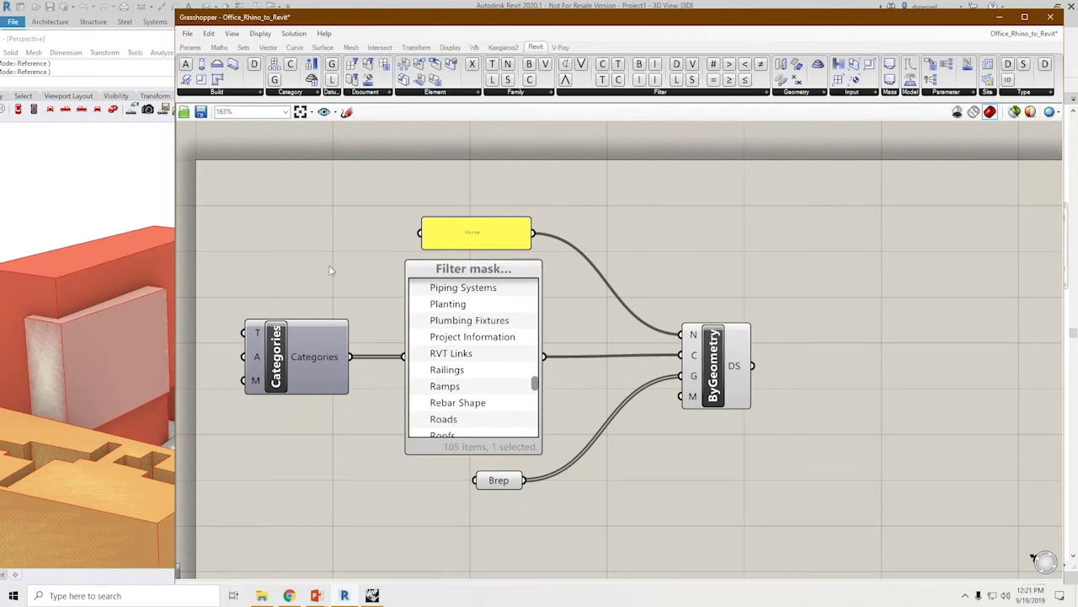
drag(533, 384, 533, 432)
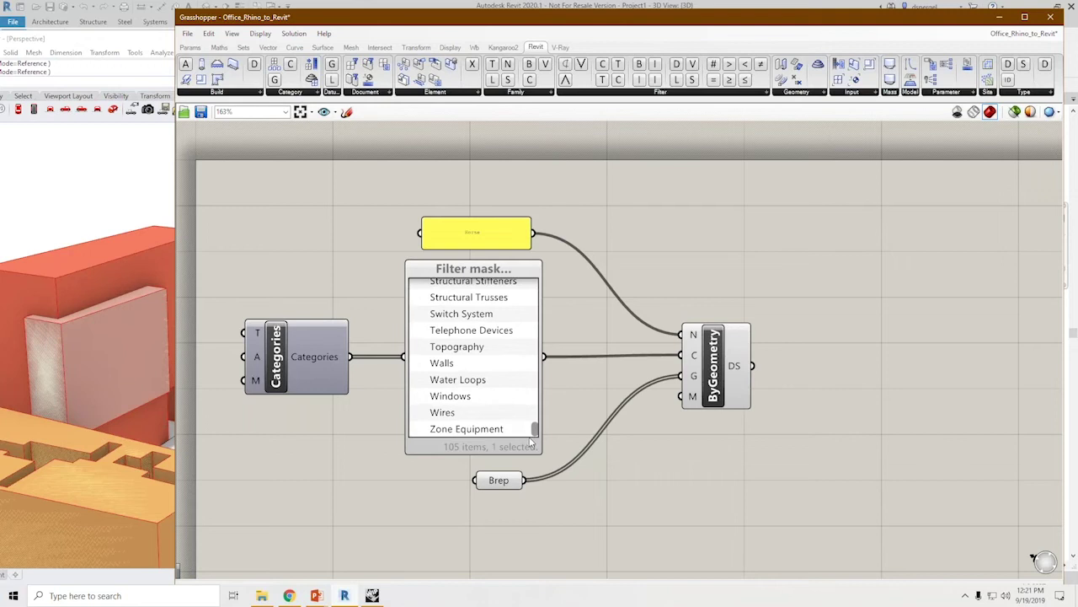
drag(534, 432, 533, 291)
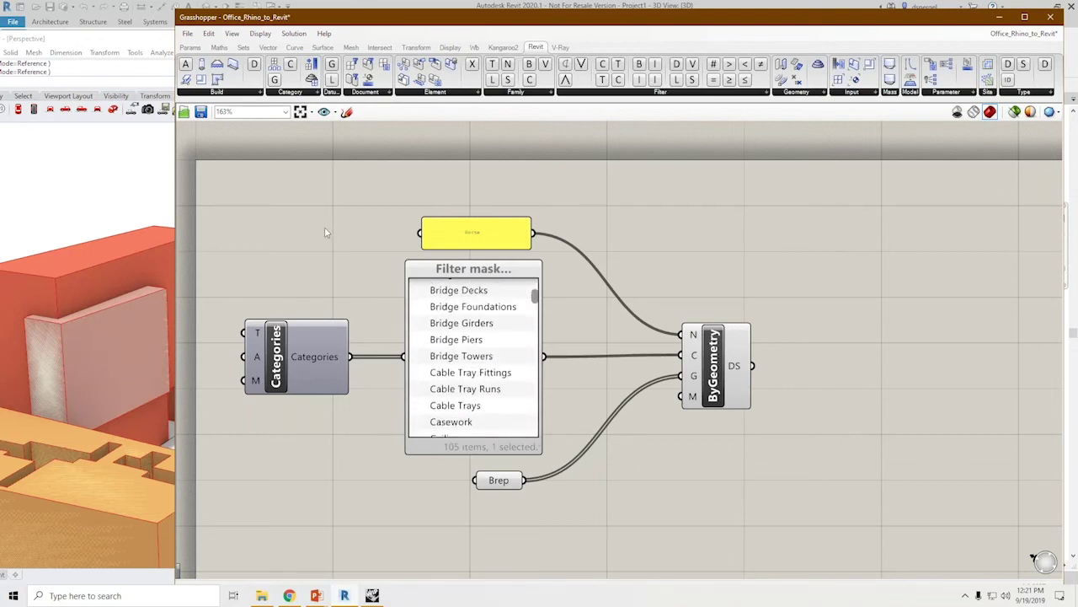
- Switch back to the Revit 3D view and examine the imported buildings with the Brep parameter deselected
drag(510, 19, 359, 126)
drag(747, 125, 650, 90)
click(735, 4)
middle_drag(542, 386, 725, 200)
scroll(662, 198, down, 3)
middle_drag(529, 253, 496, 365)
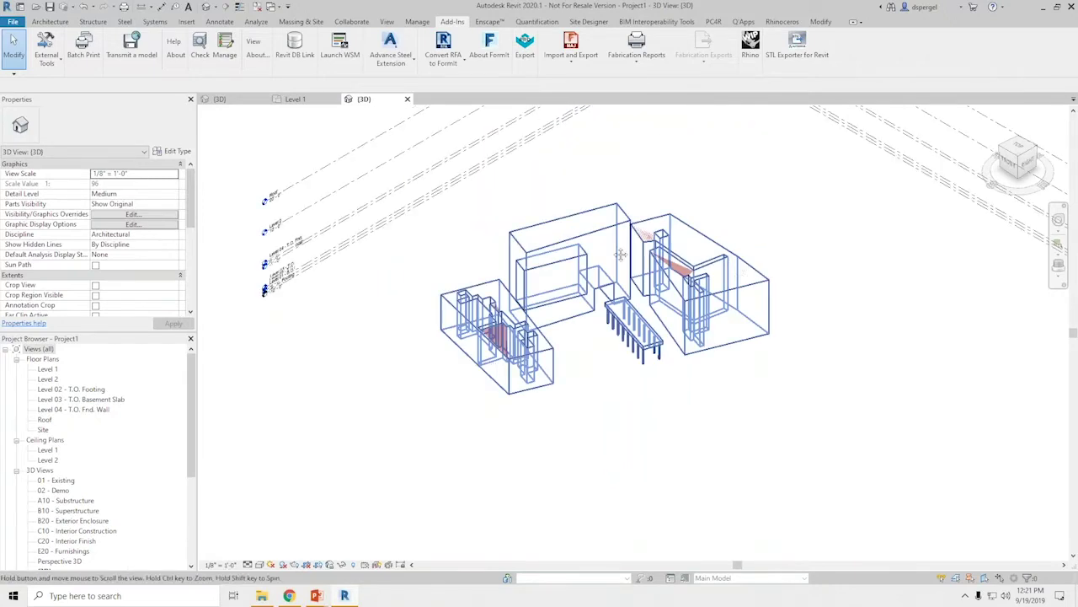
middle_drag(622, 253, 544, 346)
click(617, 371)
click(542, 443)
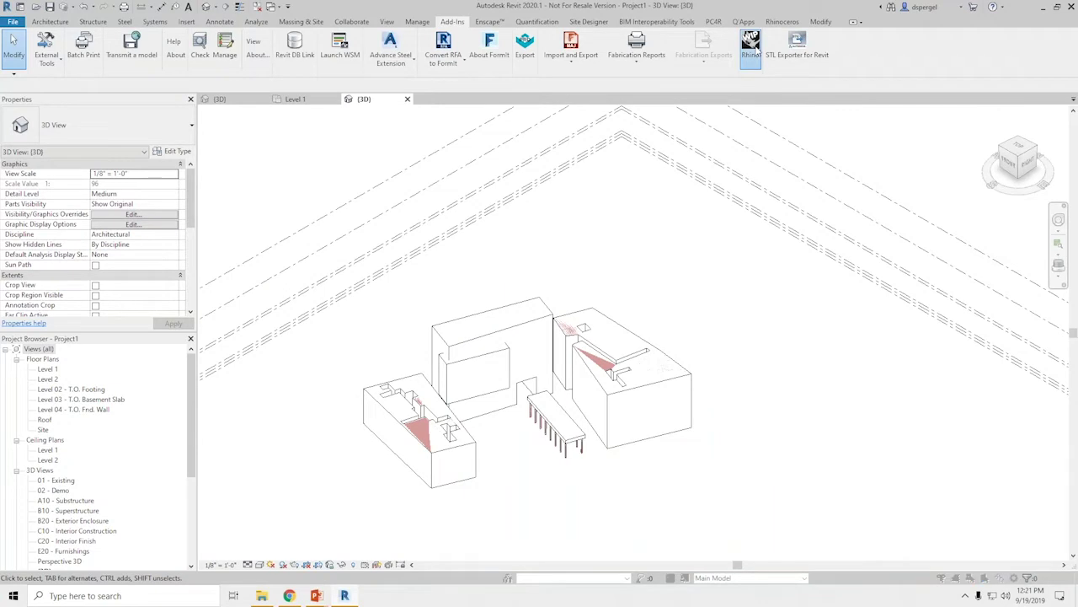
- Bring Rhino back up and arrange its narrowed window beside the imported buildings in the Revit 3D view
click(750, 46)
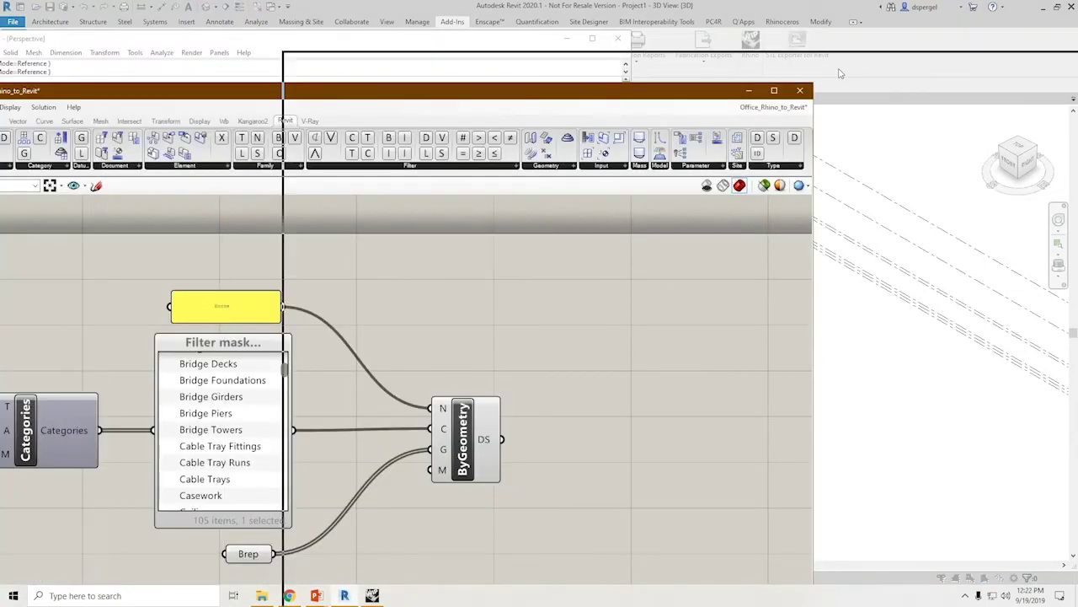
drag(561, 95, 876, 101)
drag(424, 165, 358, 187)
click(814, 186)
drag(449, 39, 987, 28)
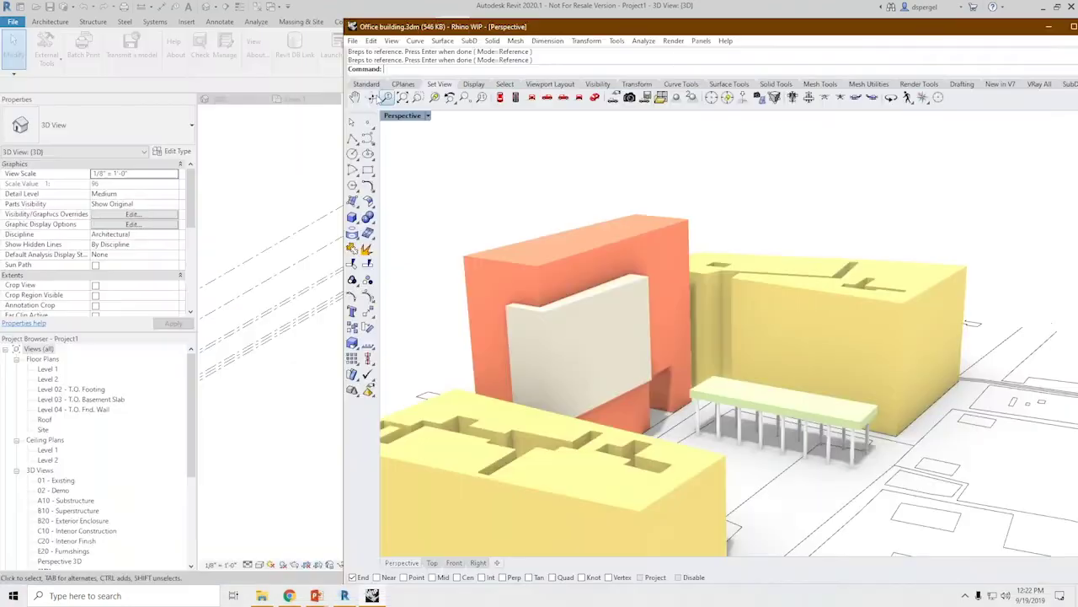
drag(338, 112, 611, 112)
- Move the yellow building behind the canopy farther back in Rhino and shift the Rhino window to check Revit
click(921, 313)
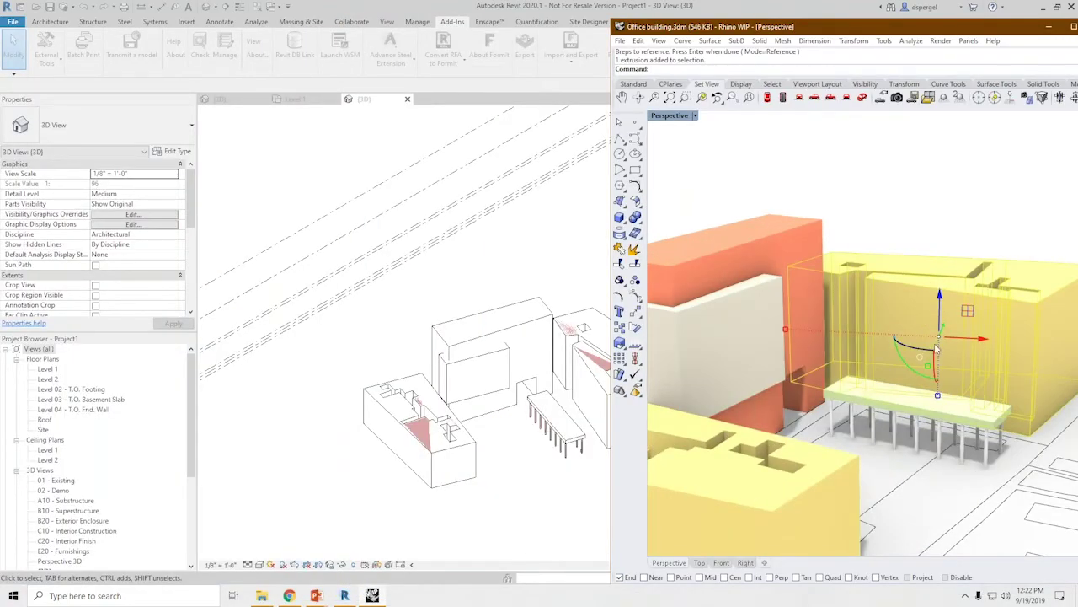
drag(946, 335, 958, 284)
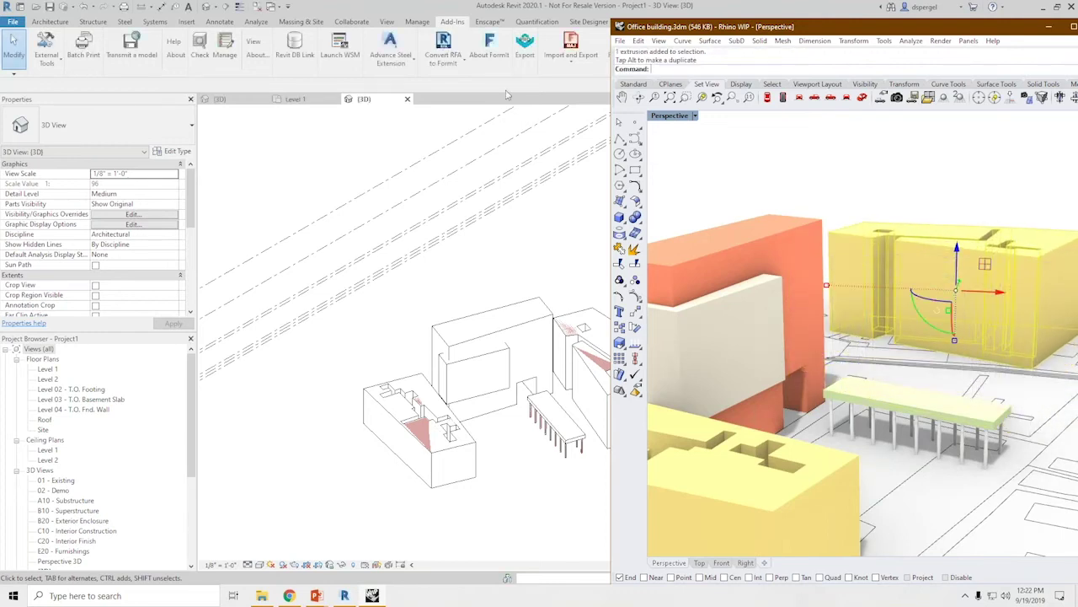
drag(733, 28, 414, 94)
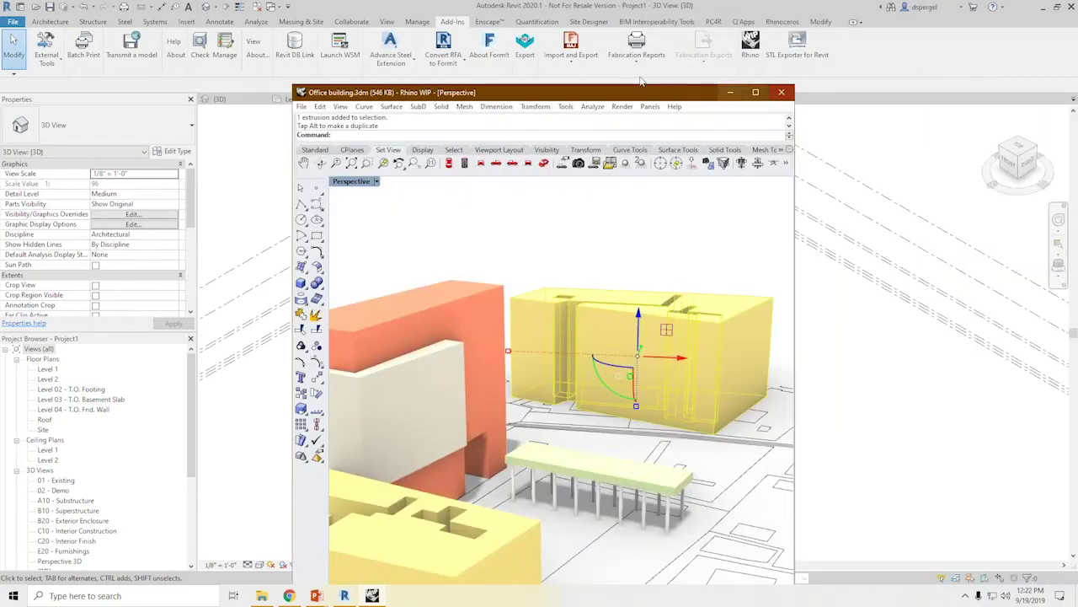
- Bring up Grasshopper and rearrange its window and the Rhino window so the buildings in the Revit 3D view are uncovered
click(750, 43)
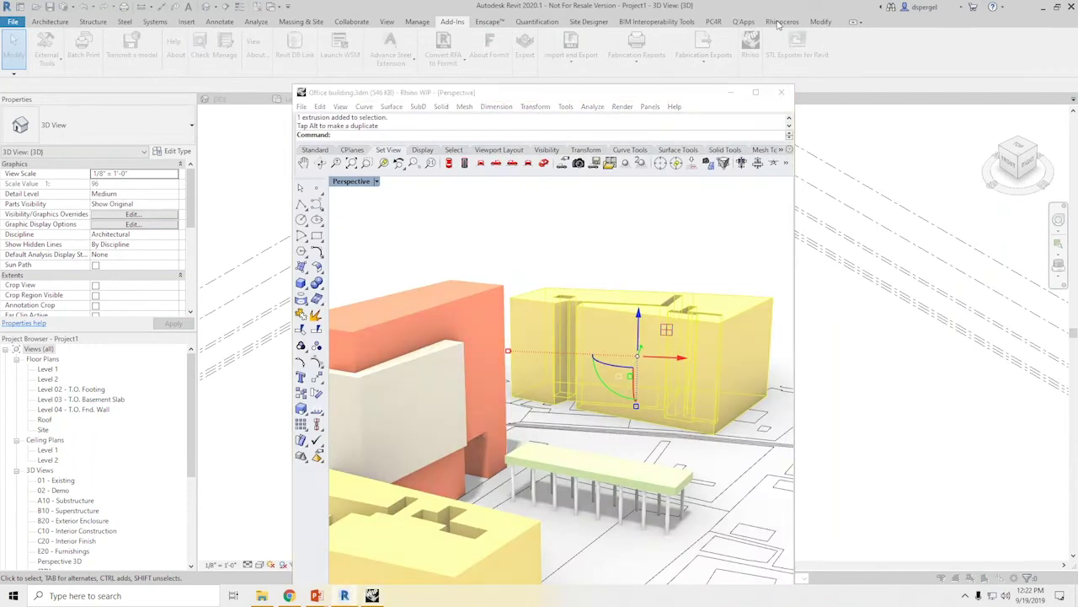
click(782, 22)
click(100, 46)
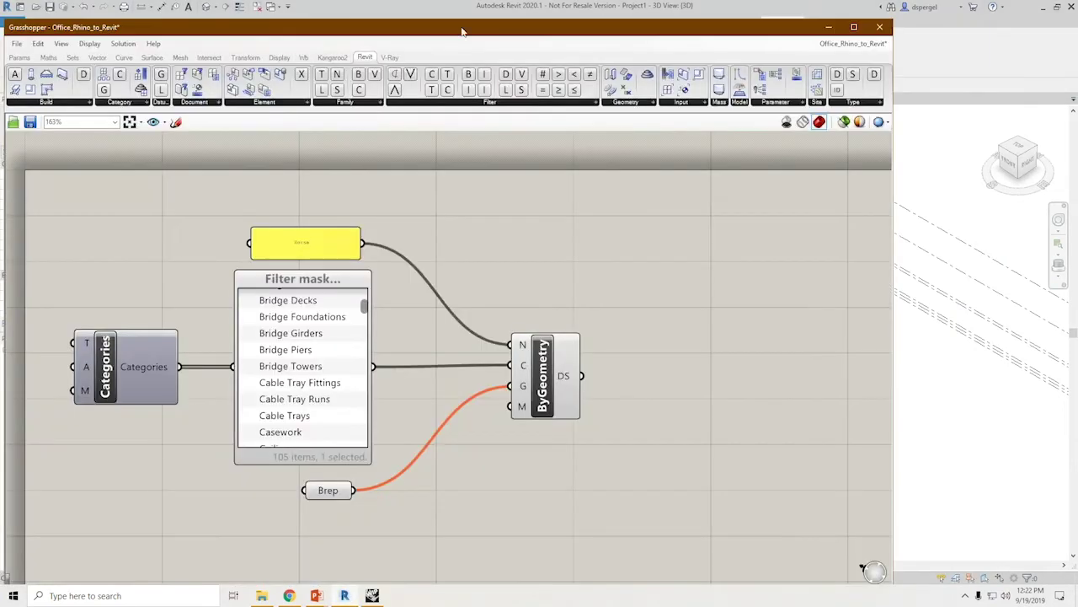
drag(462, 29, 943, 106)
drag(442, 93, 859, 117)
drag(600, 107, 520, 404)
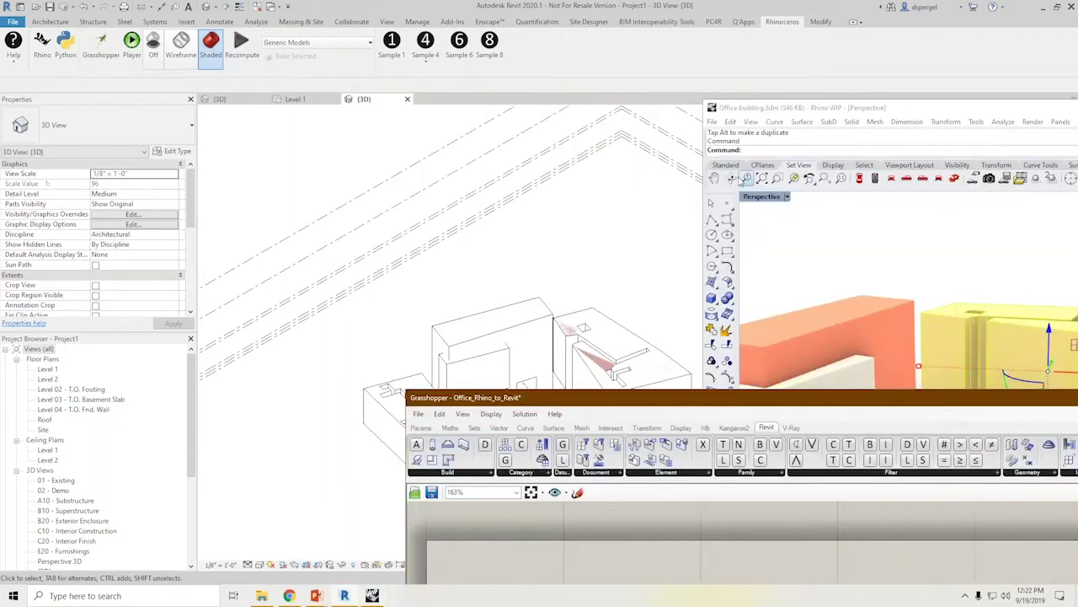
- Move the orange building farther back in Rhino and return to Revit to check the imported geometry
click(858, 318)
drag(816, 337, 883, 259)
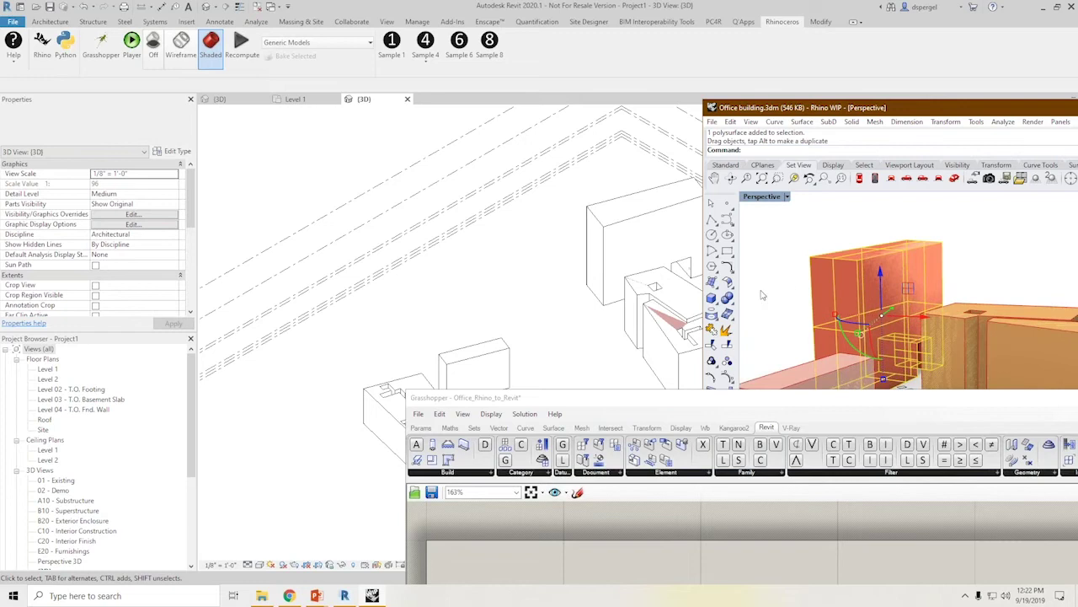
click(647, 13)
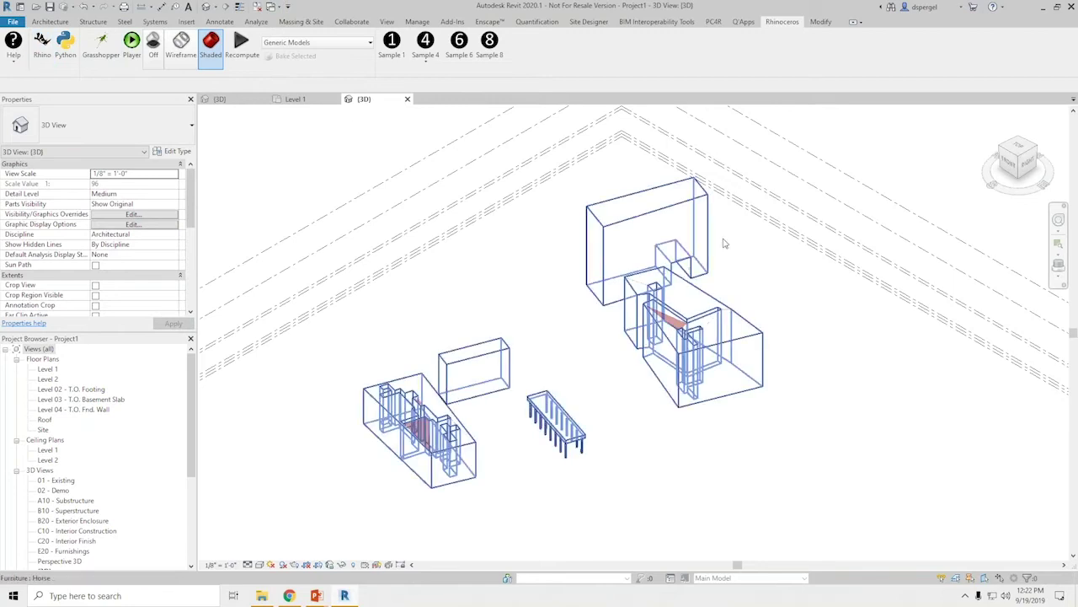
- Bring Grasshopper back up, move it and Rhino away from the updated Revit buildings, and close both windows
click(101, 44)
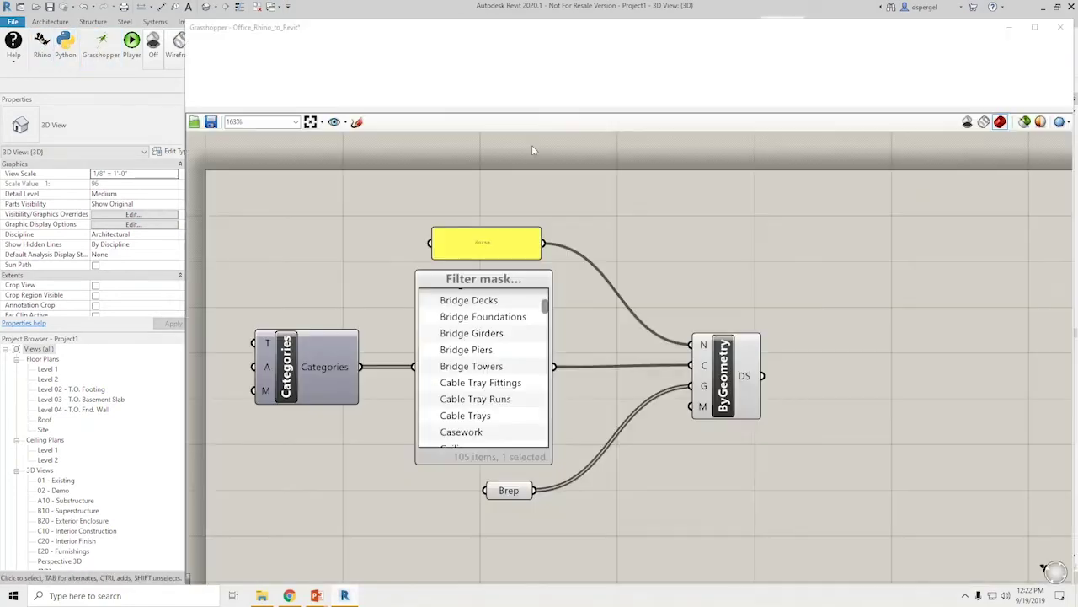
drag(806, 32, 232, 400)
drag(853, 114, 198, 233)
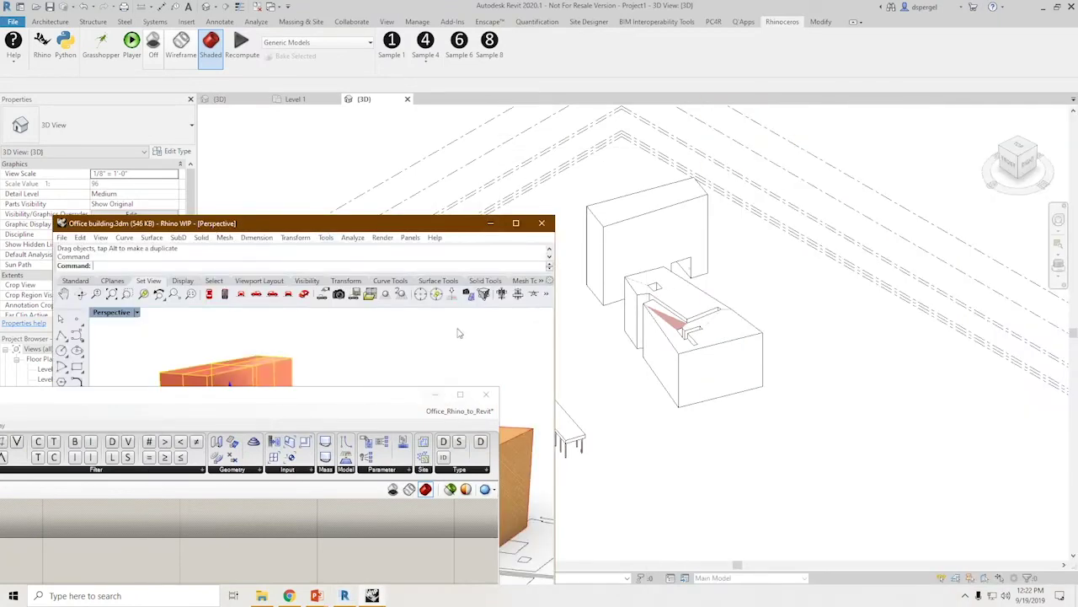
click(485, 393)
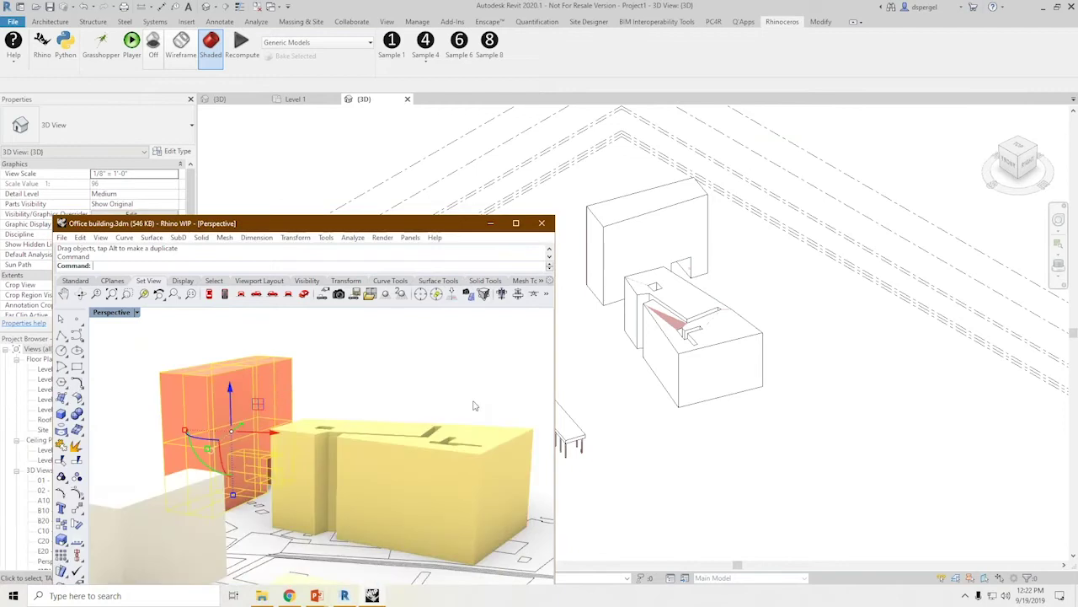
click(542, 223)
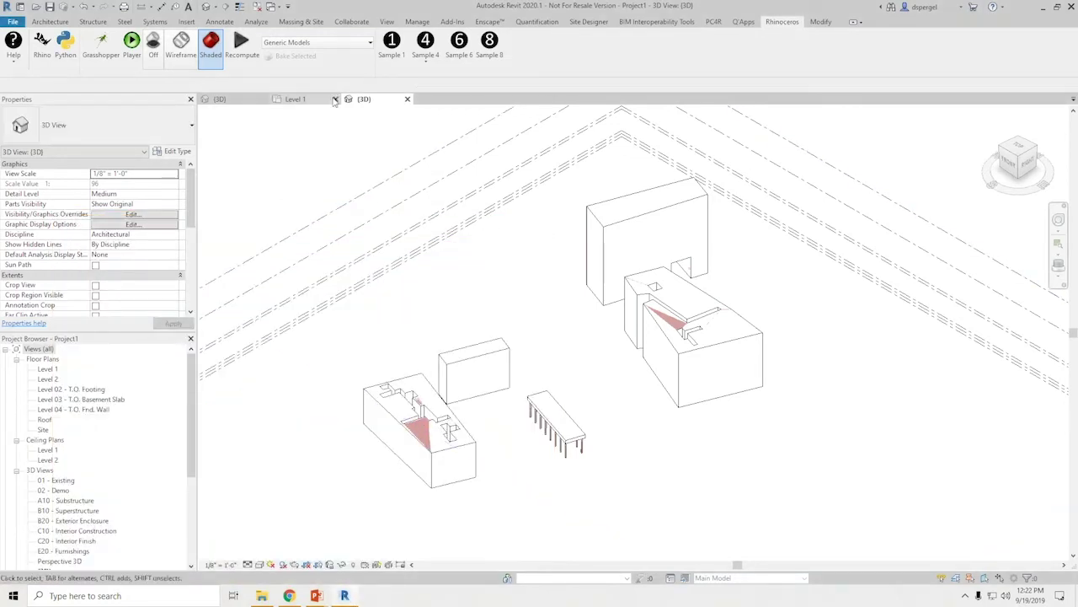
- Select and deselect the imported Furniture element in the Revit 3D view and examine the buildings it contains
click(592, 276)
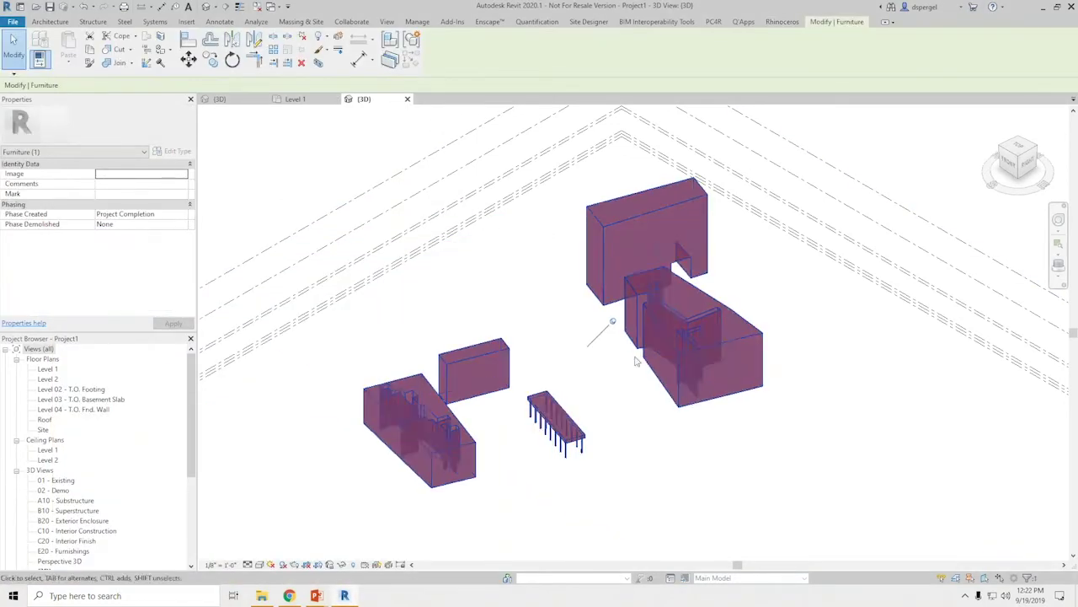
click(615, 352)
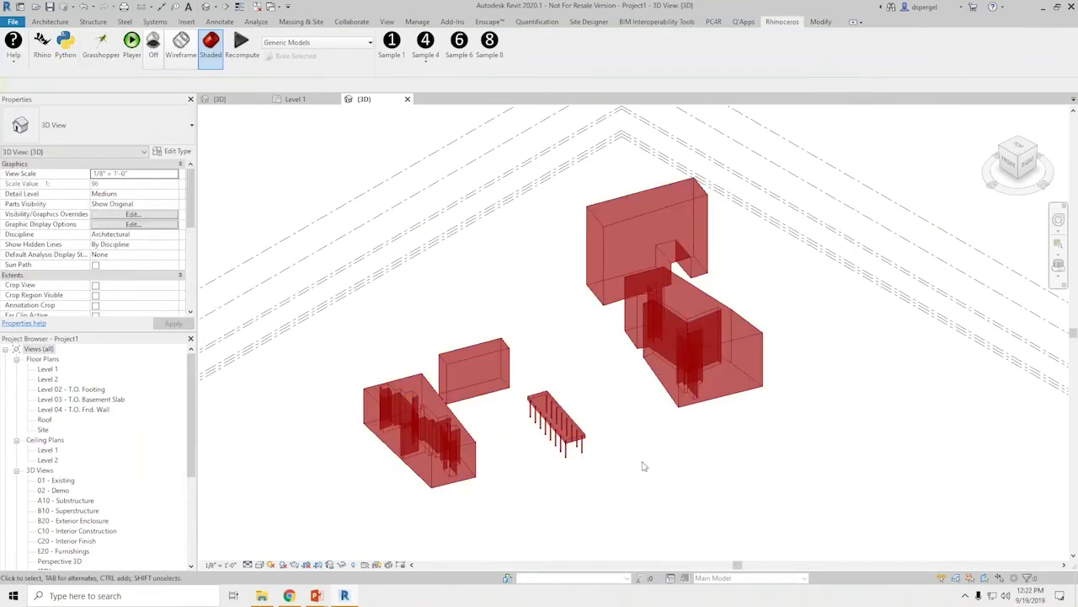
scroll(552, 407, down, 4)
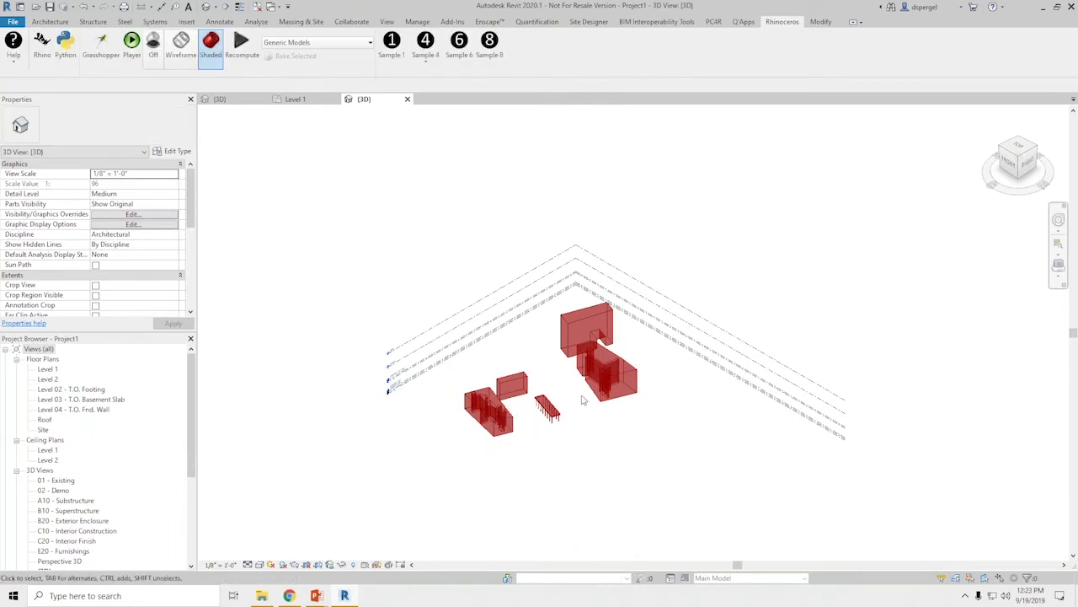
scroll(582, 400, up, 4)
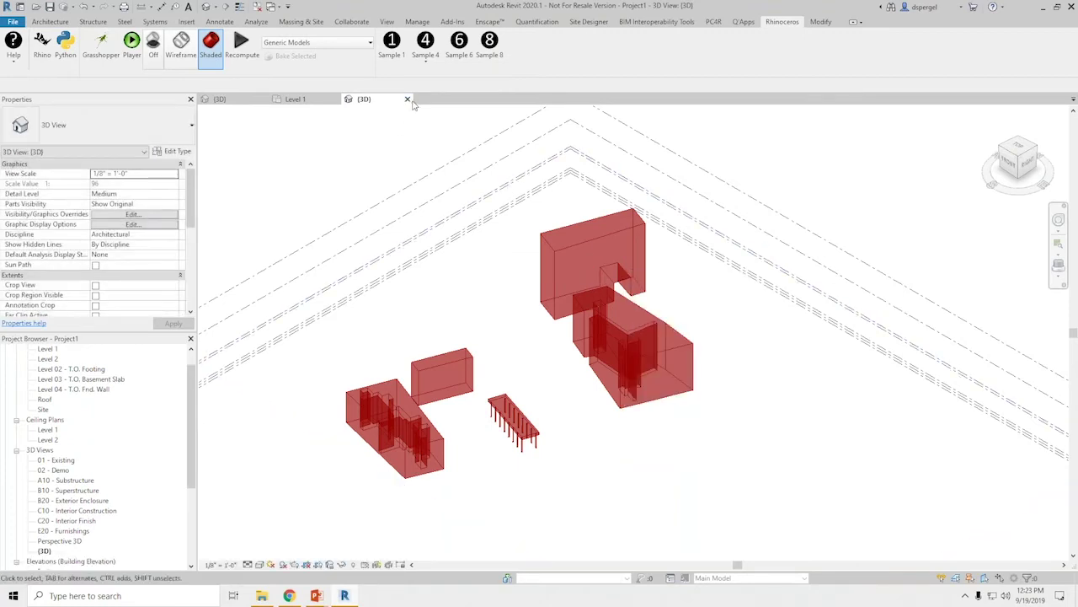
- Close the 3D view and import Office building.3dm into the Level 1 floor plan with the Sample 8 tool
click(407, 100)
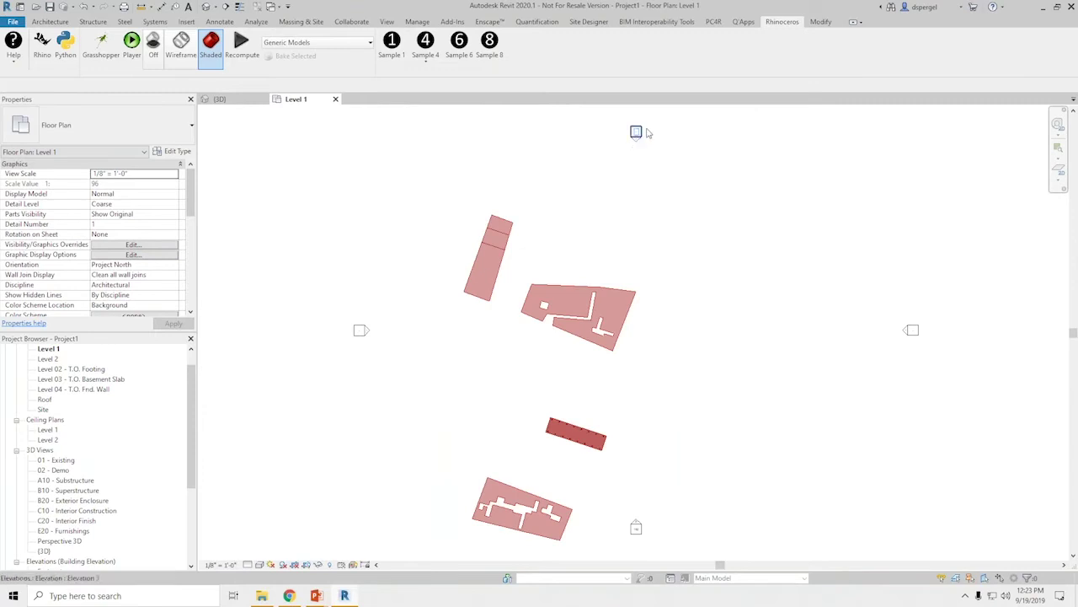
click(485, 48)
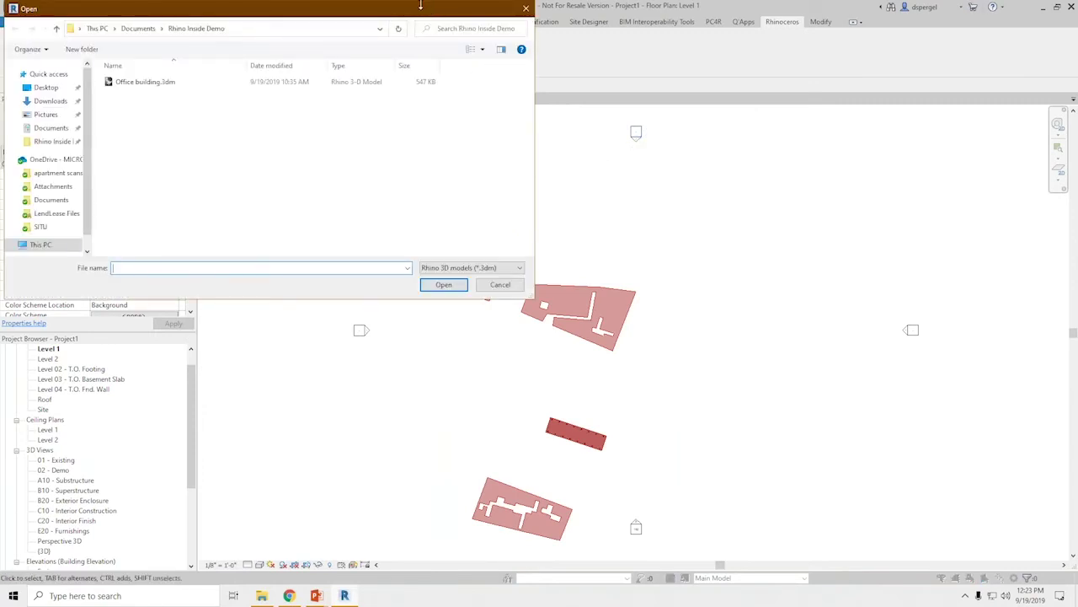
click(222, 84)
click(444, 285)
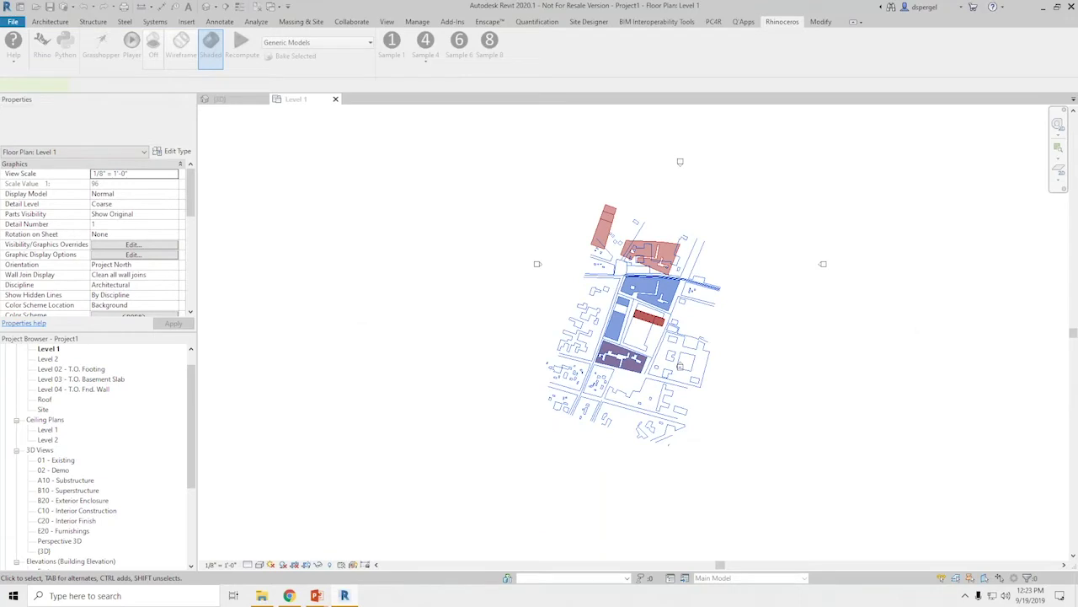
click(399, 179)
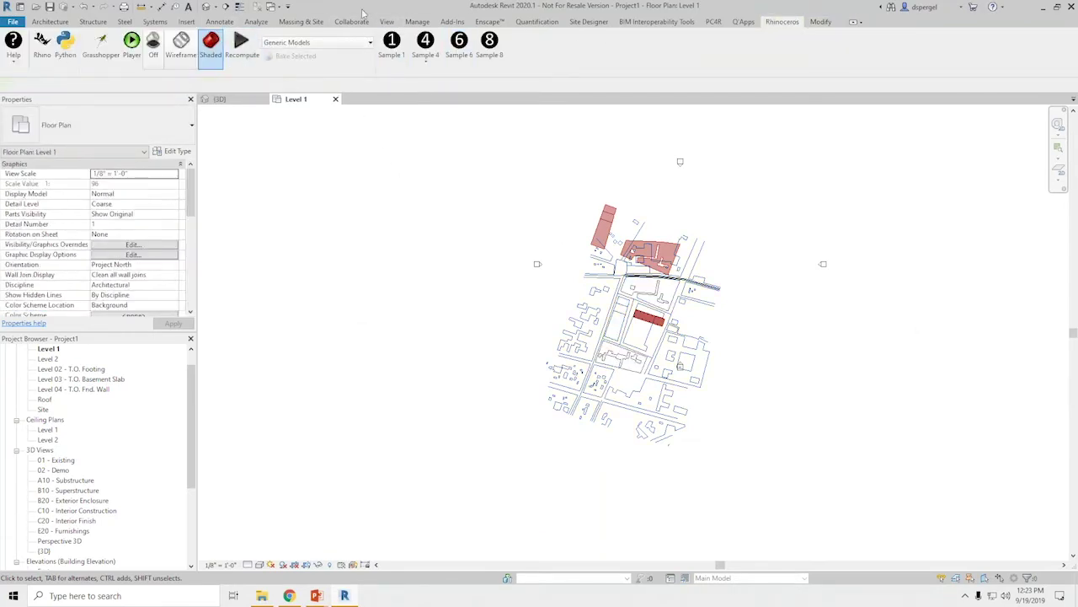
- Open the default 3D view and examine the imported Office building.3dm buildings, canopy and site lines
click(388, 22)
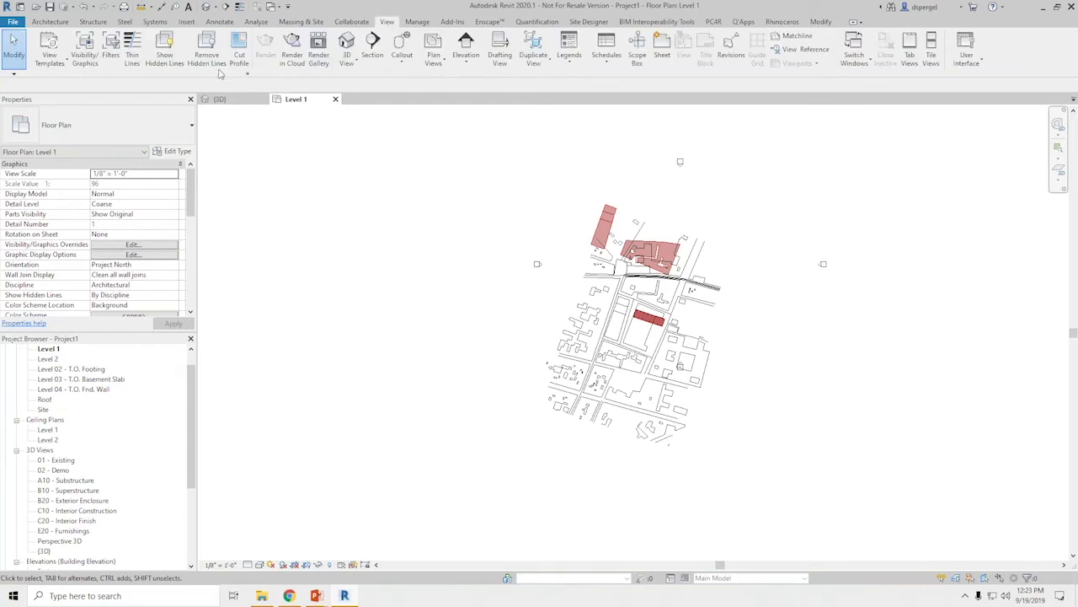
click(345, 43)
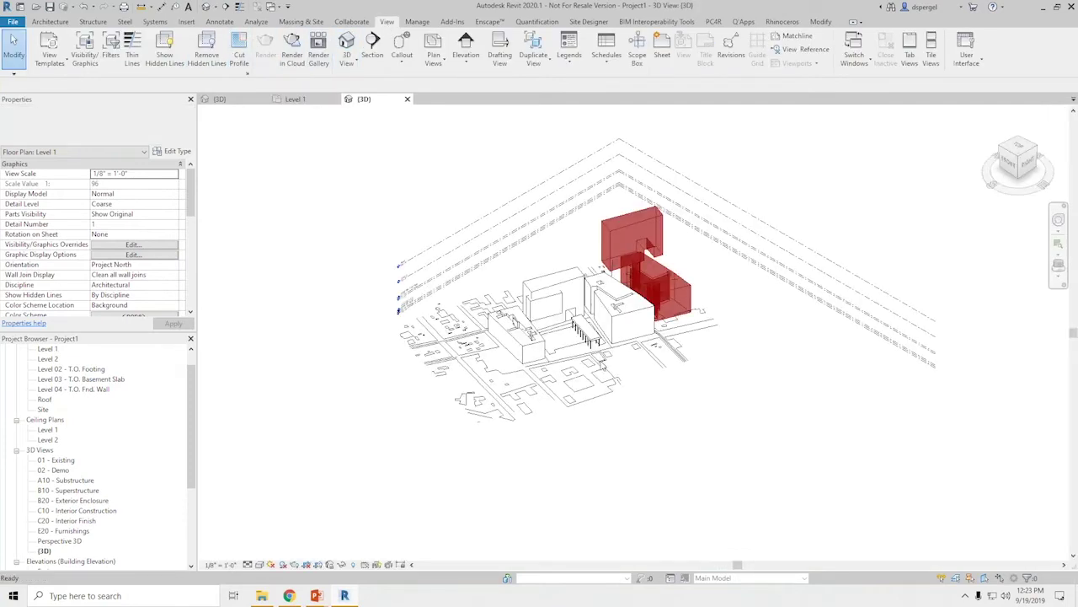
scroll(796, 323, up, 5)
middle_drag(639, 284, 991, 439)
scroll(590, 295, down, 2)
scroll(565, 280, up, 1)
mouse_move(634, 503)
middle_down()
mouse_move(593, 464)
mouse_move(630, 387)
mouse_move(617, 338)
middle_up()
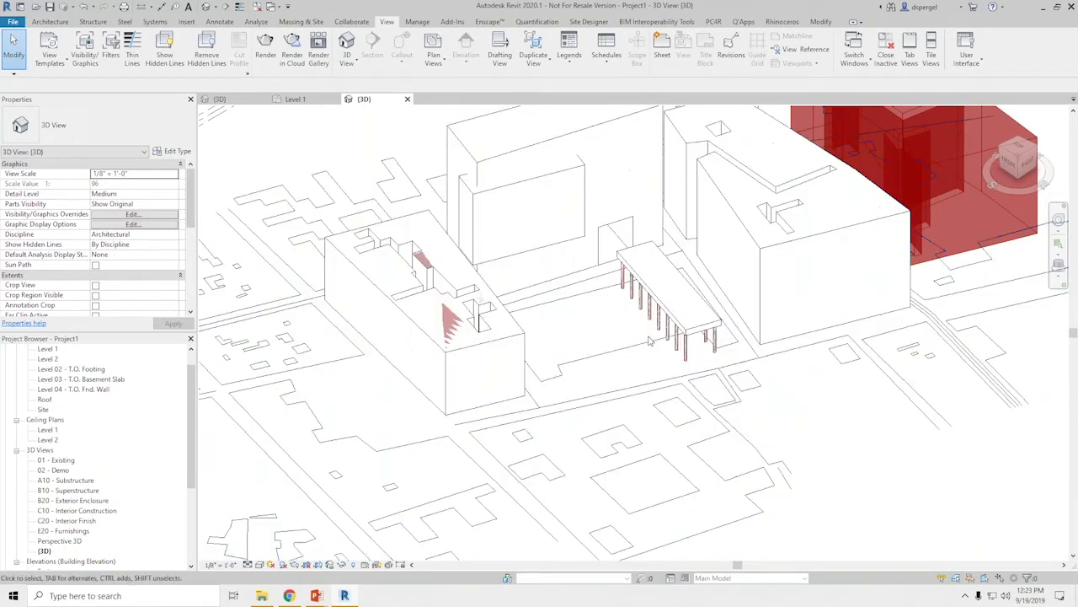
scroll(666, 295, down, 1)
middle_drag(519, 347, 499, 381)
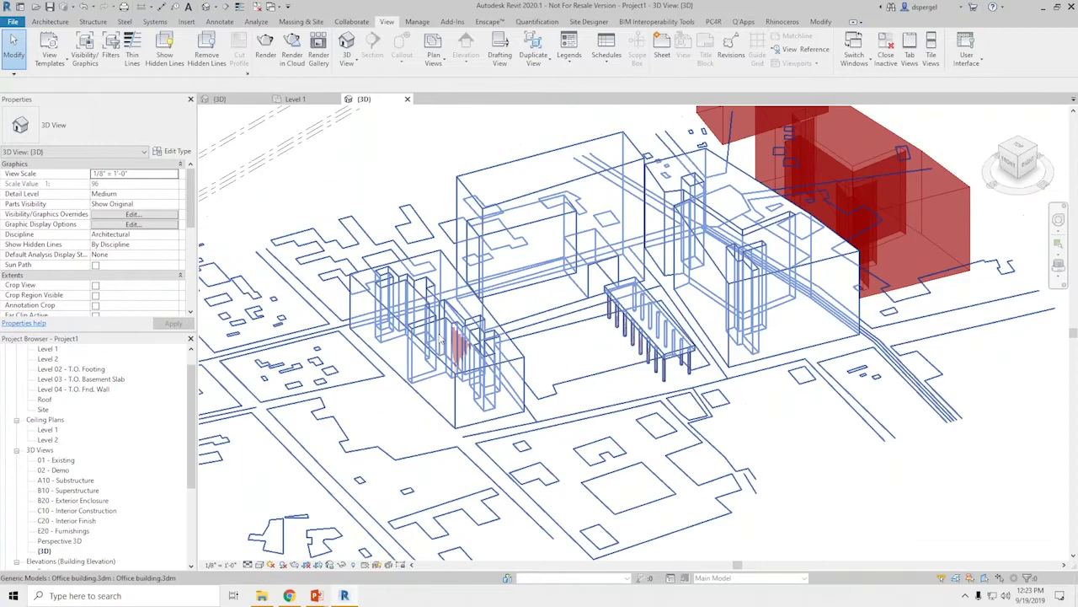
click(442, 340)
click(761, 433)
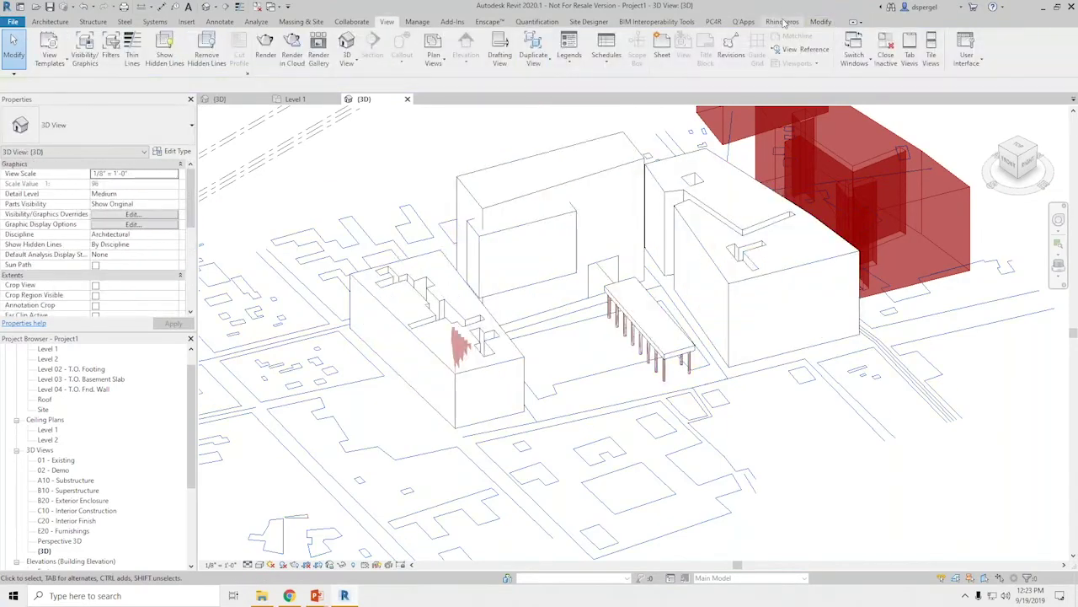
- Switch to the Rhino.Inside web page, open its GitHub repository and check the Autodesk folder's contents
click(784, 22)
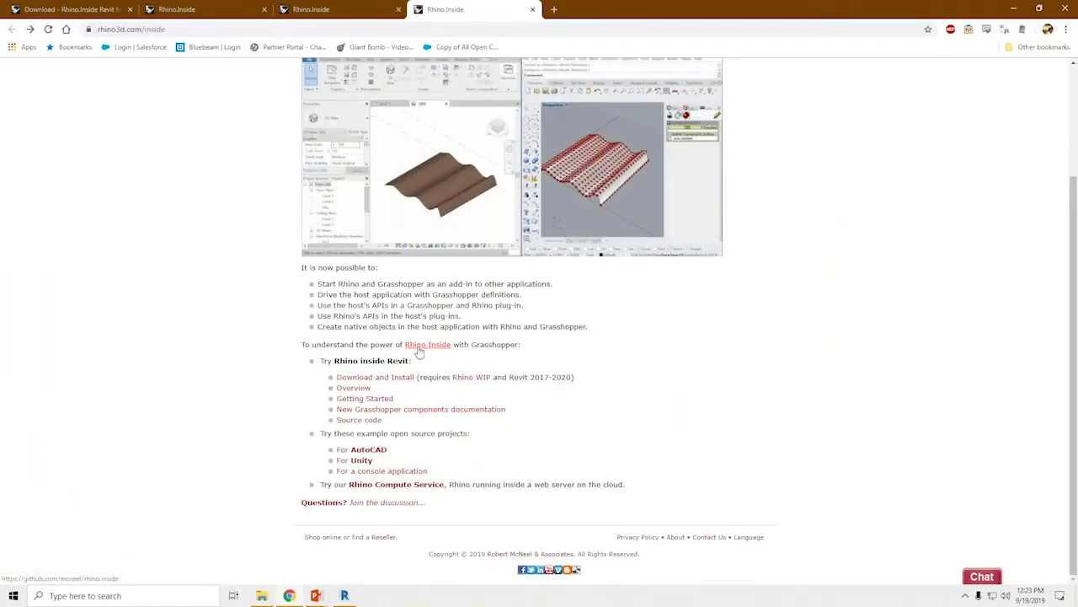
scroll(268, 389, down, 2)
scroll(317, 193, down, 1)
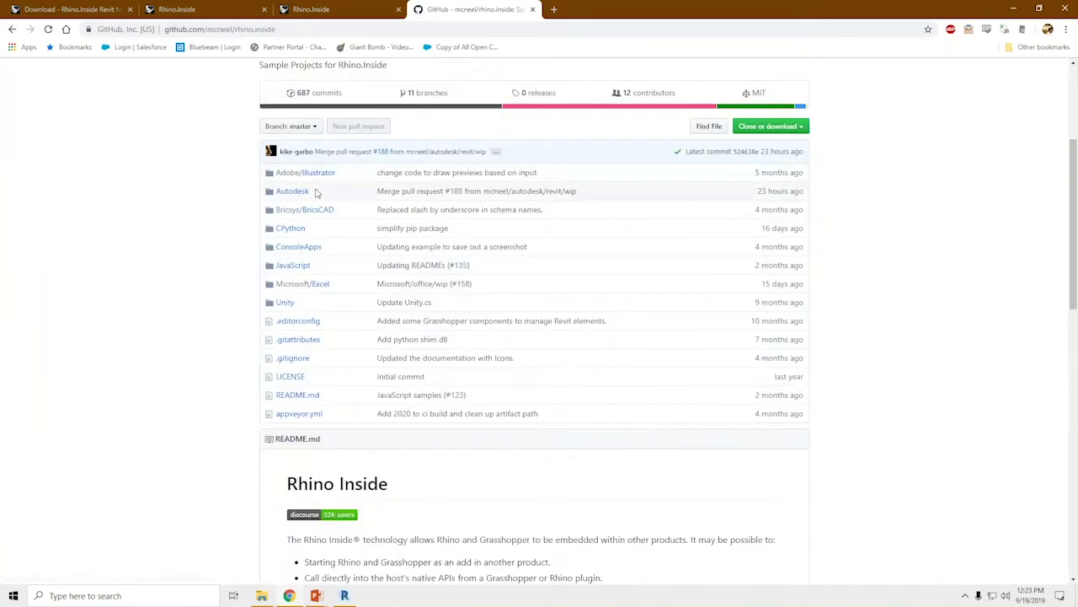
click(300, 196)
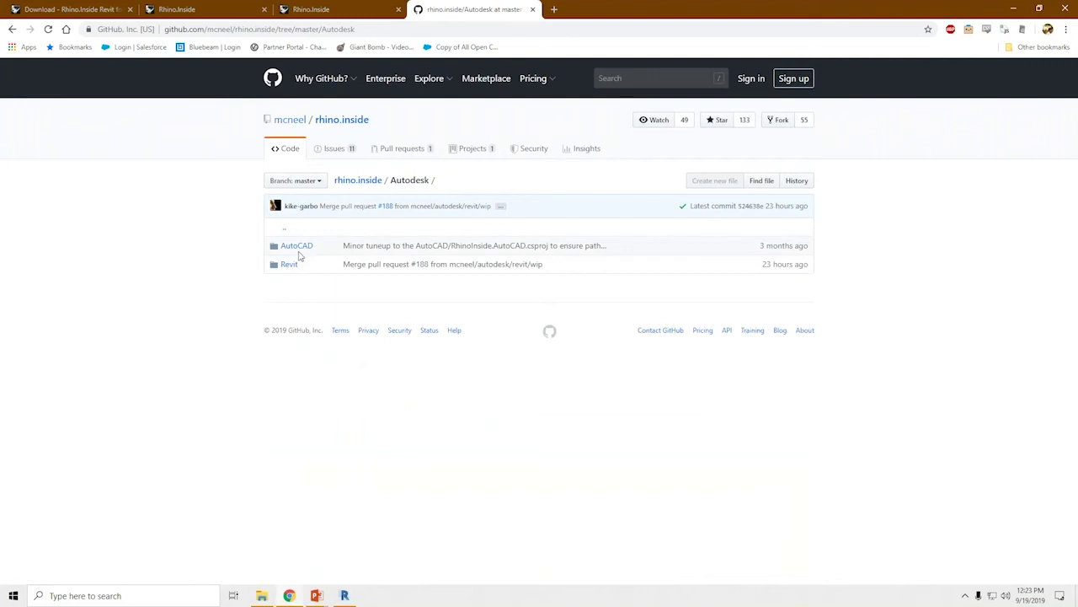
click(280, 228)
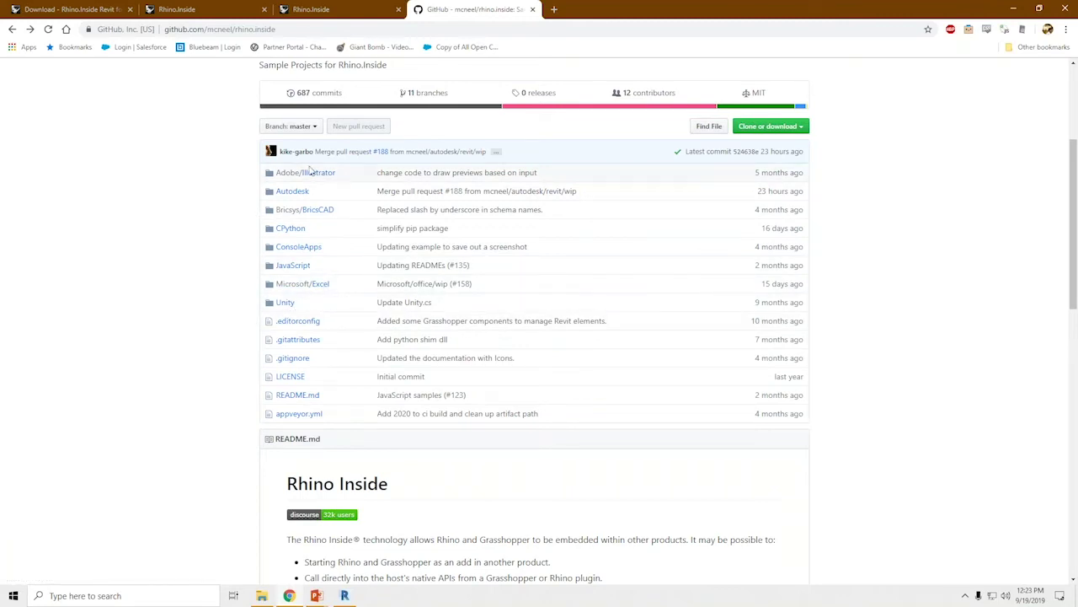
- Read the Rhino.Inside repository's README and its list of samples by host application
scroll(278, 236, down, 7)
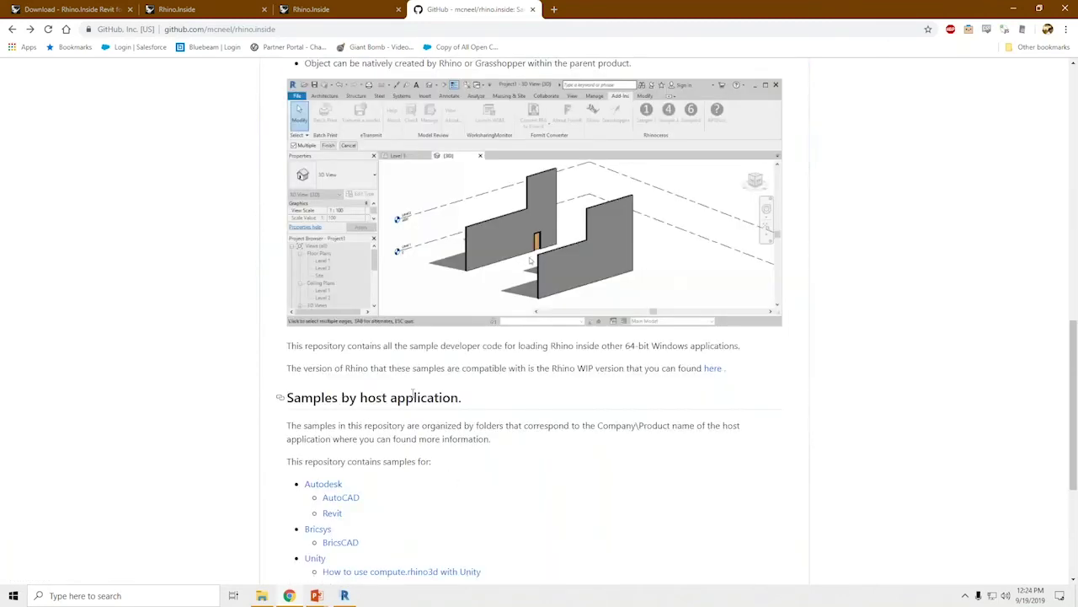
scroll(412, 392, down, 3)
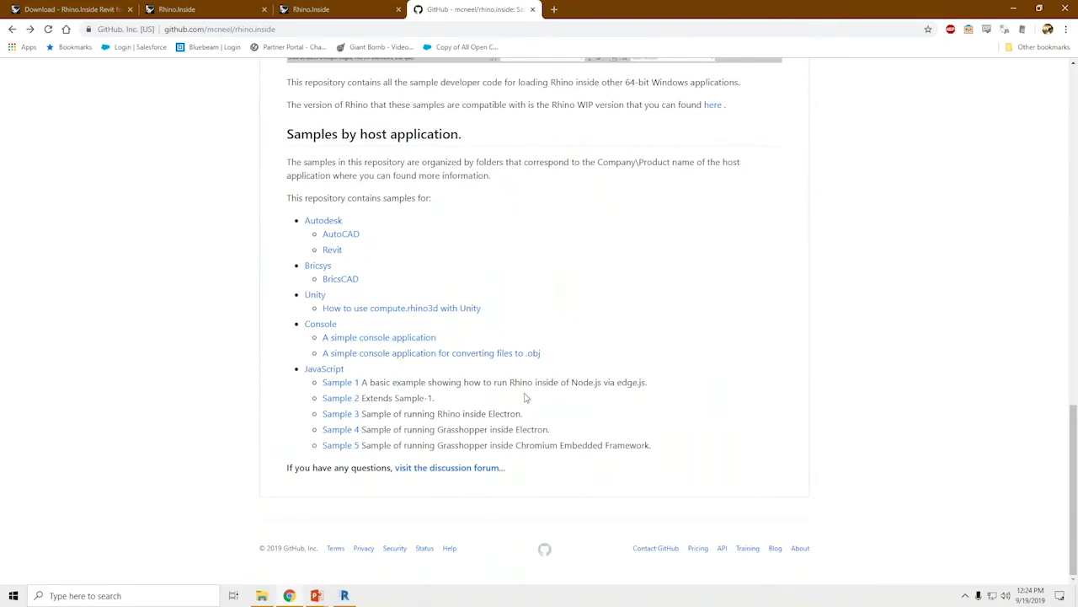
scroll(564, 461, up, 3)
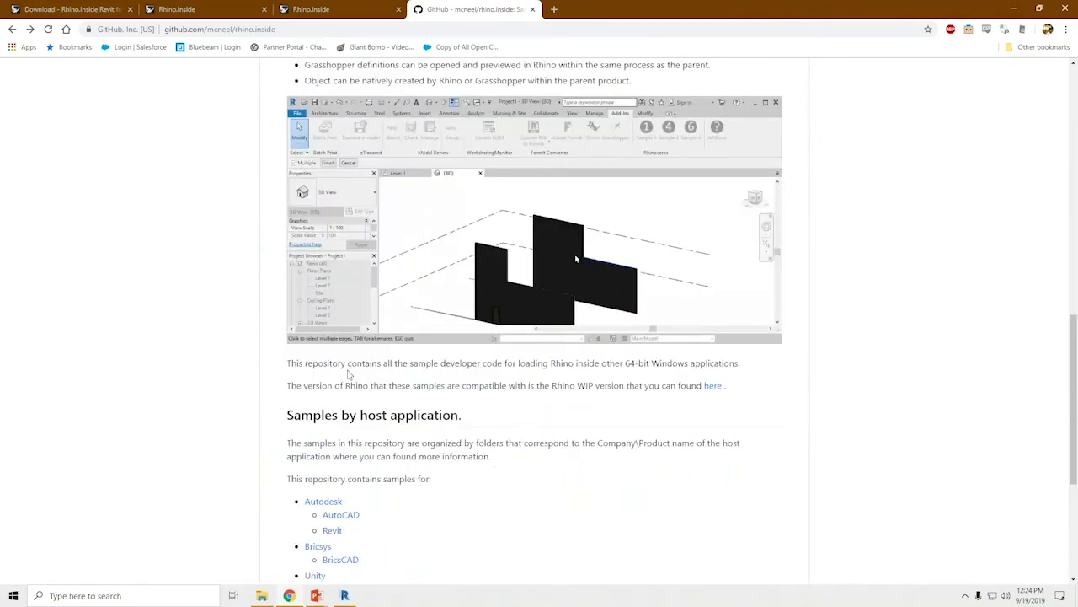
- Switch back to Revit and compare the imported Office building.3dm model with the Grasshopper geometry, selecting and deselecting the import
click(347, 597)
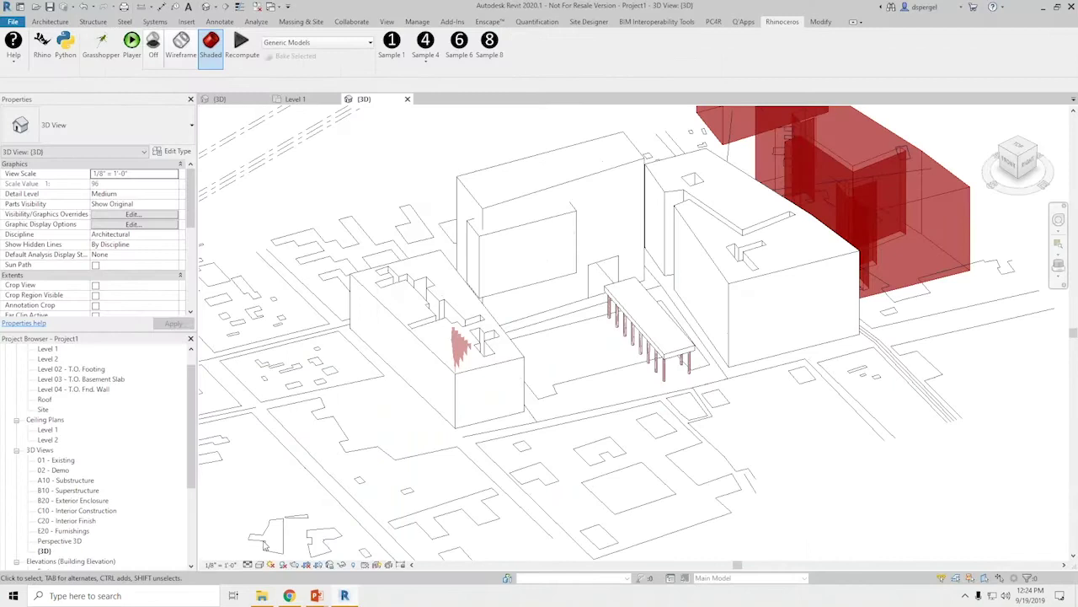
scroll(542, 326, down, 4)
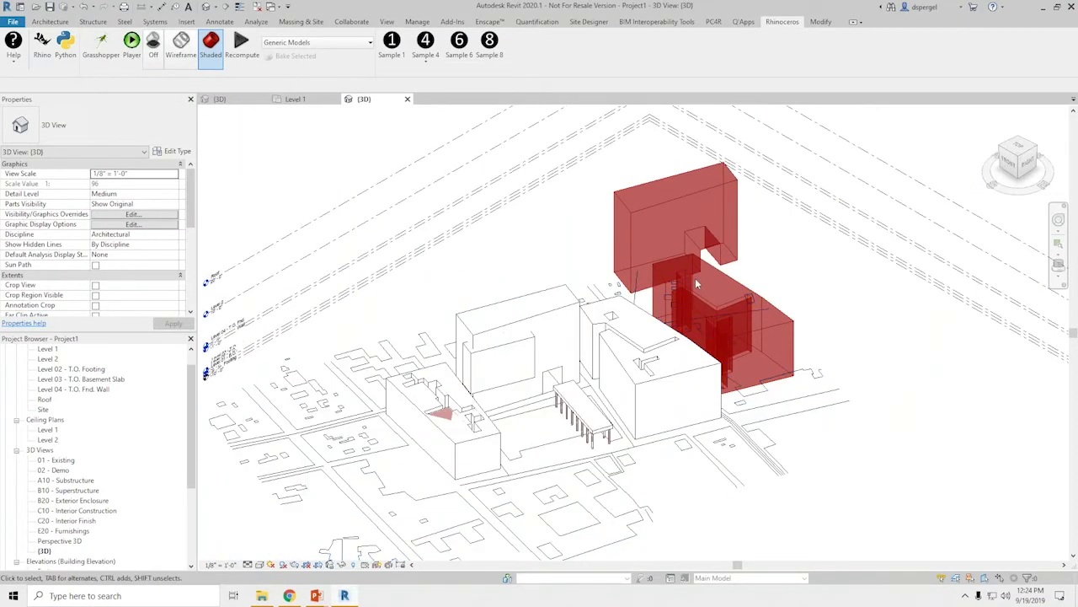
middle_drag(554, 319, 497, 403)
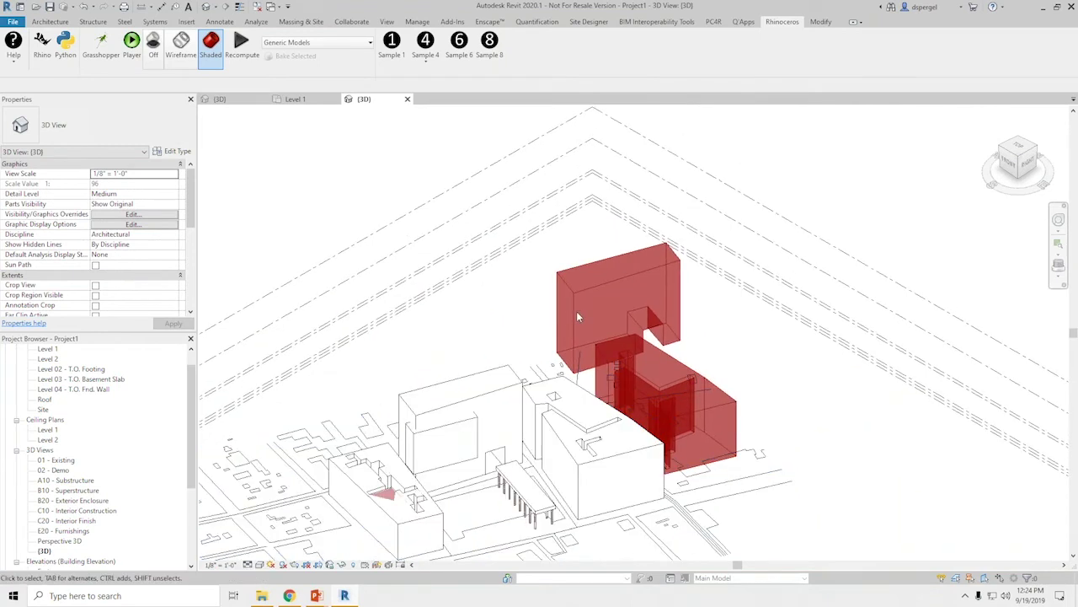
shift+middle_drag(443, 356, 581, 348)
click(583, 347)
key(Escape)
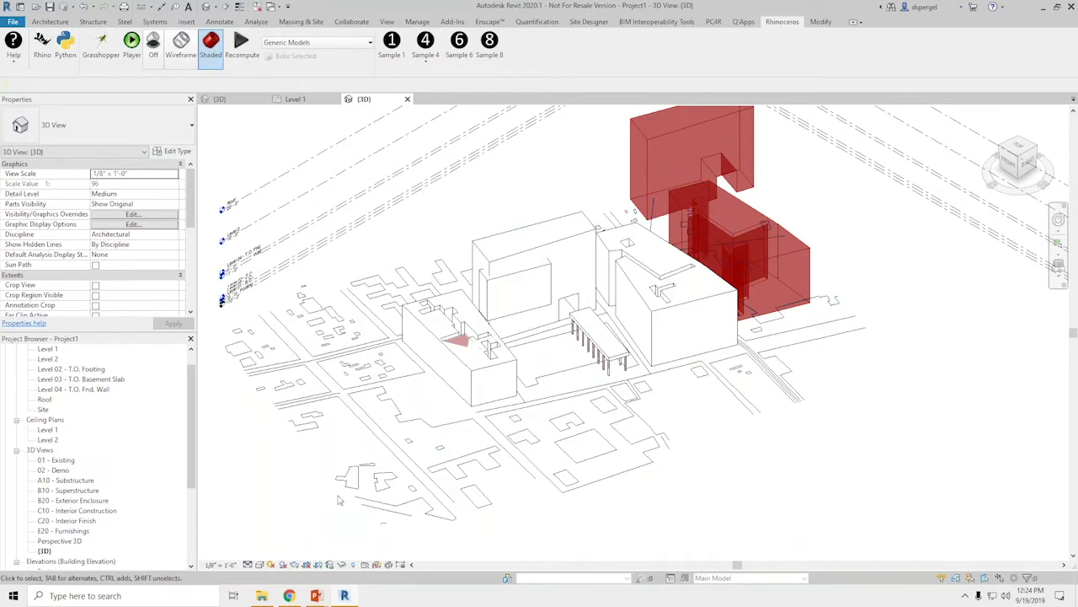
click(401, 429)
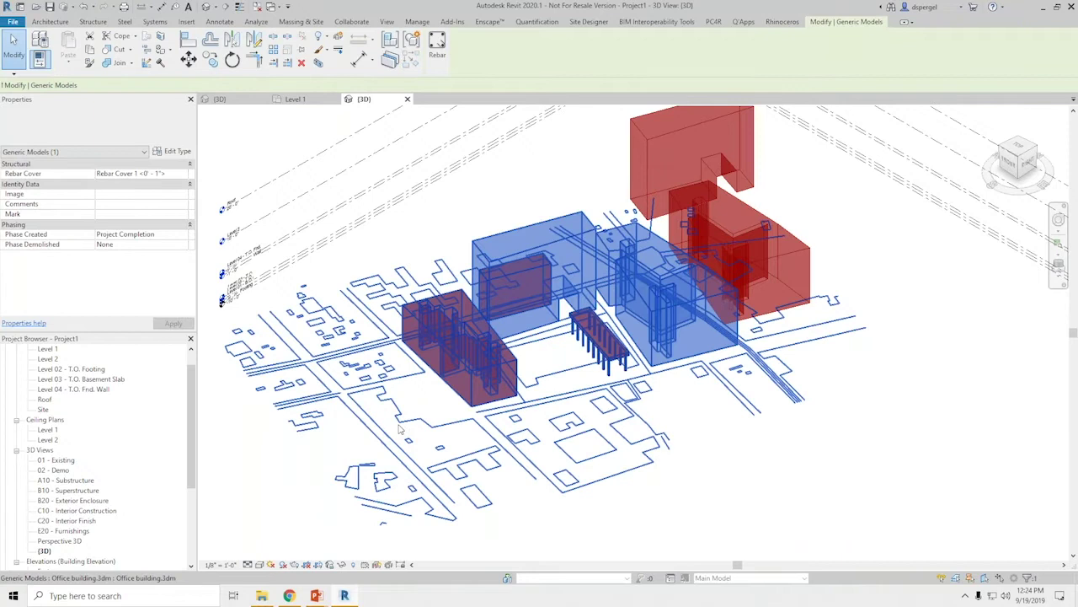
click(672, 477)
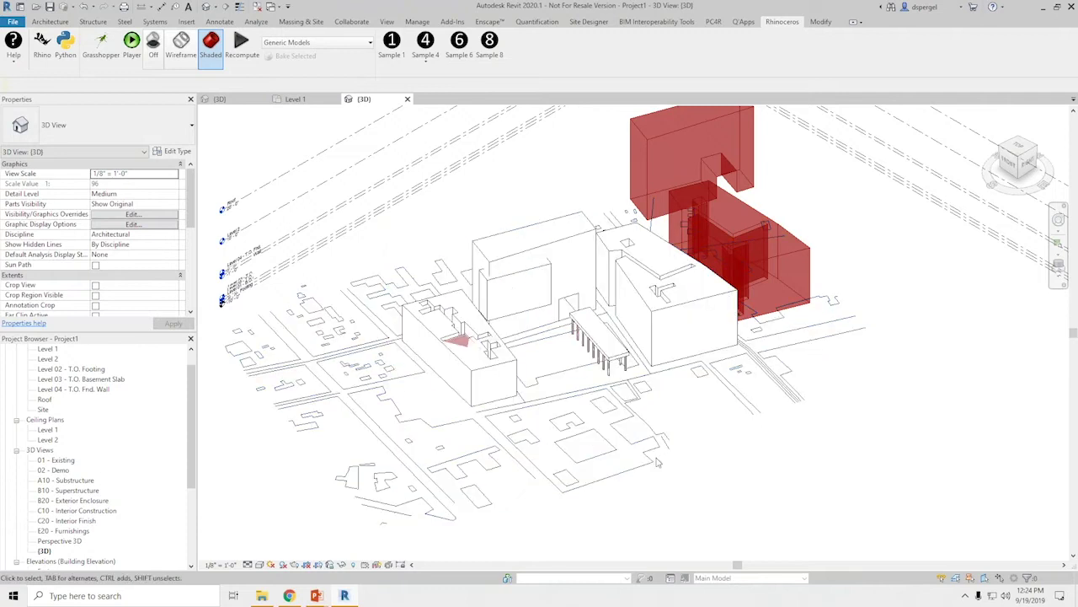
- Examine the imported Office building.3dm model beside the red Grasshopper preview in the 3D view
middle_drag(532, 288, 464, 369)
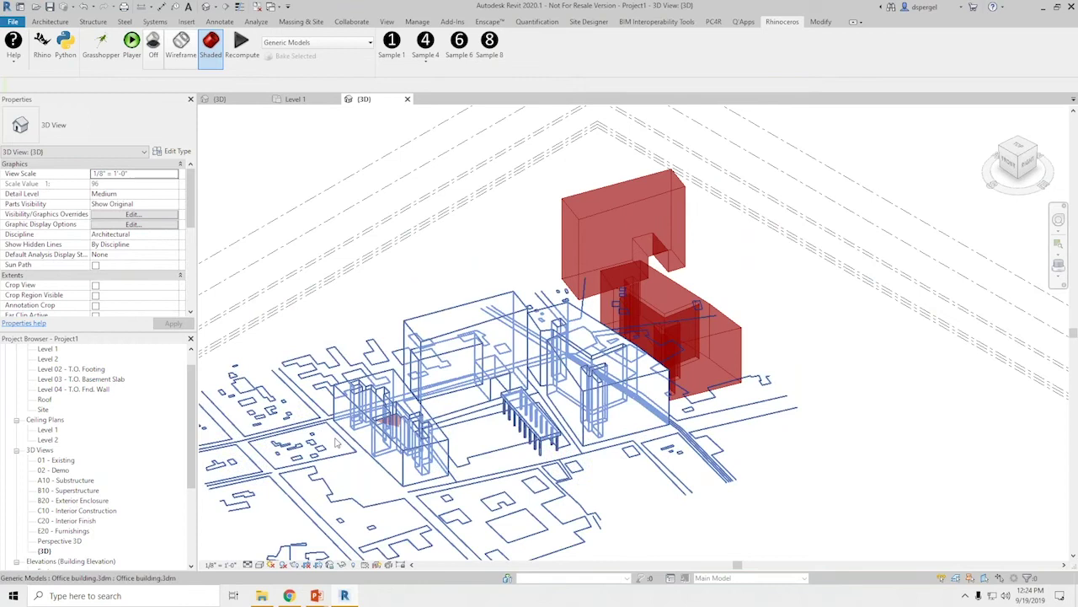
middle_drag(395, 477, 470, 366)
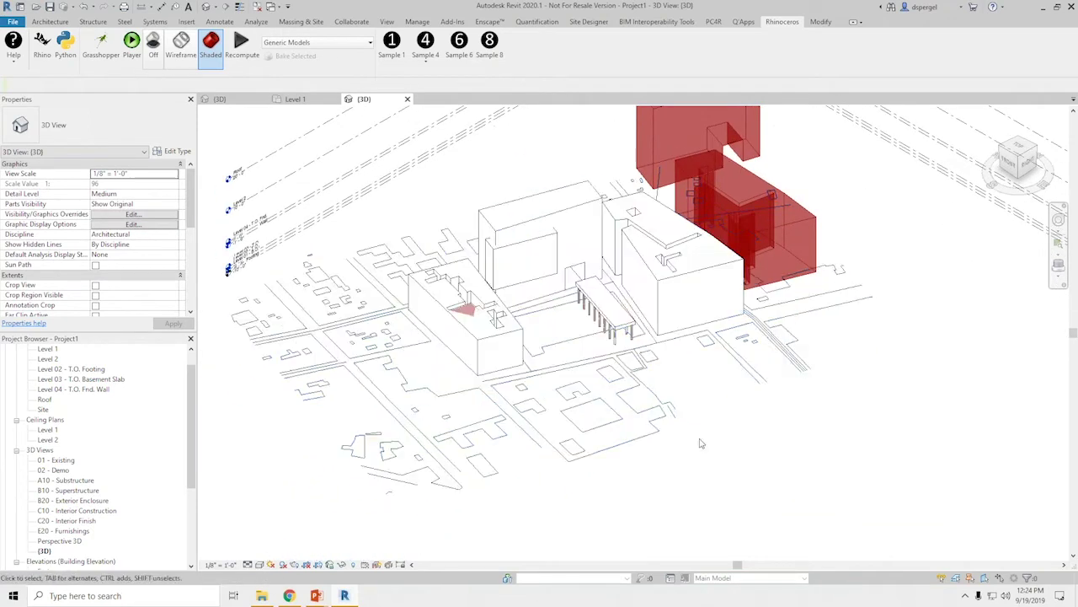
click(647, 429)
click(688, 431)
drag(187, 389, 188, 369)
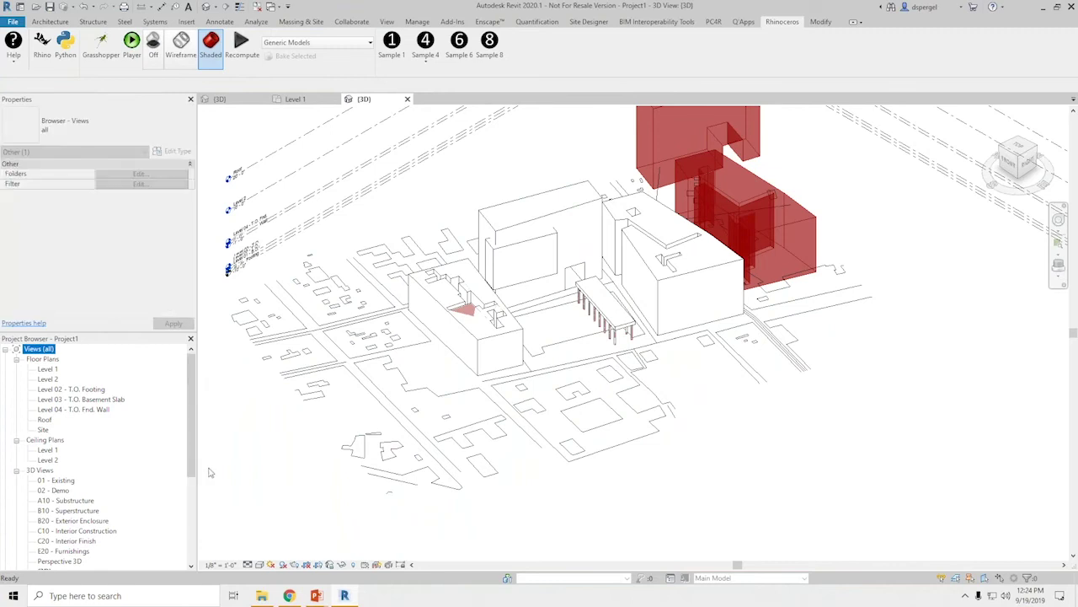
drag(197, 458, 185, 458)
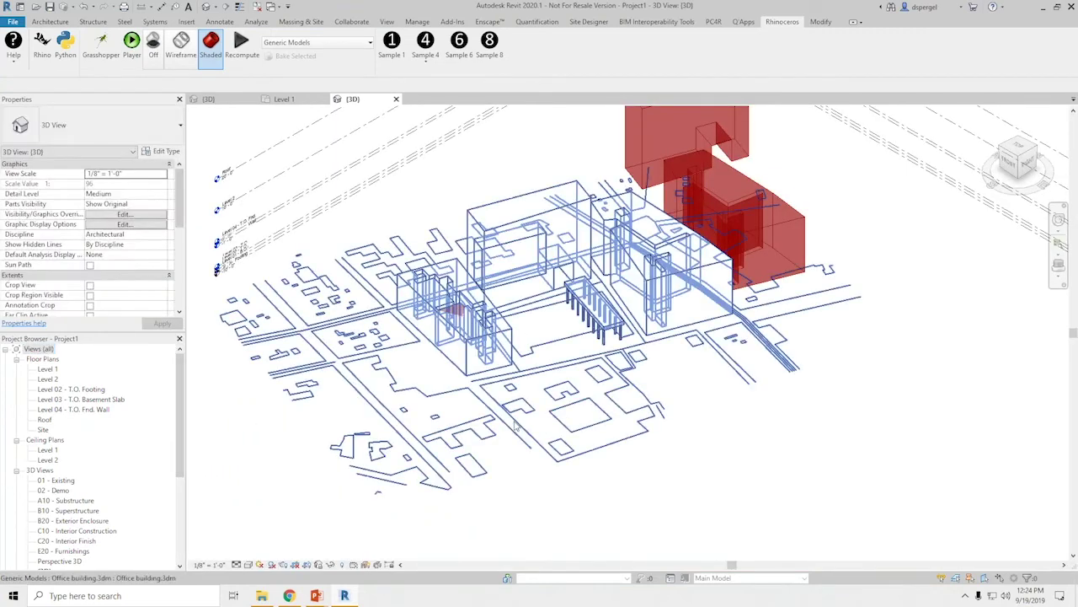
middle_drag(415, 393, 327, 468)
scroll(387, 284, up, 3)
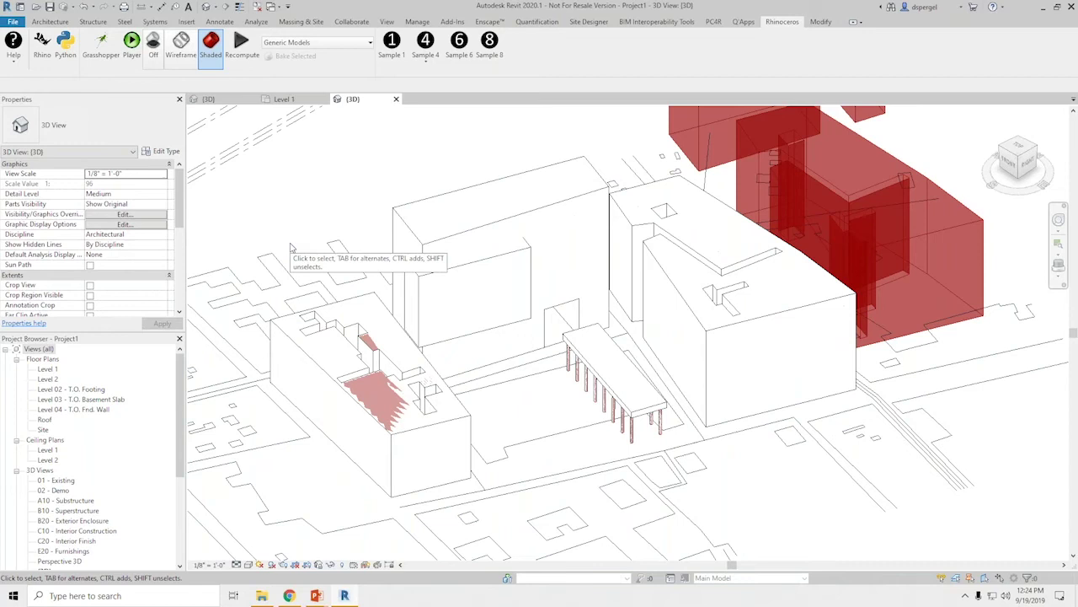
- Close the open views of Project1 and discard its changes, leaving the rac_basic_sample_project.rvt 3D view open
click(396, 98)
click(324, 99)
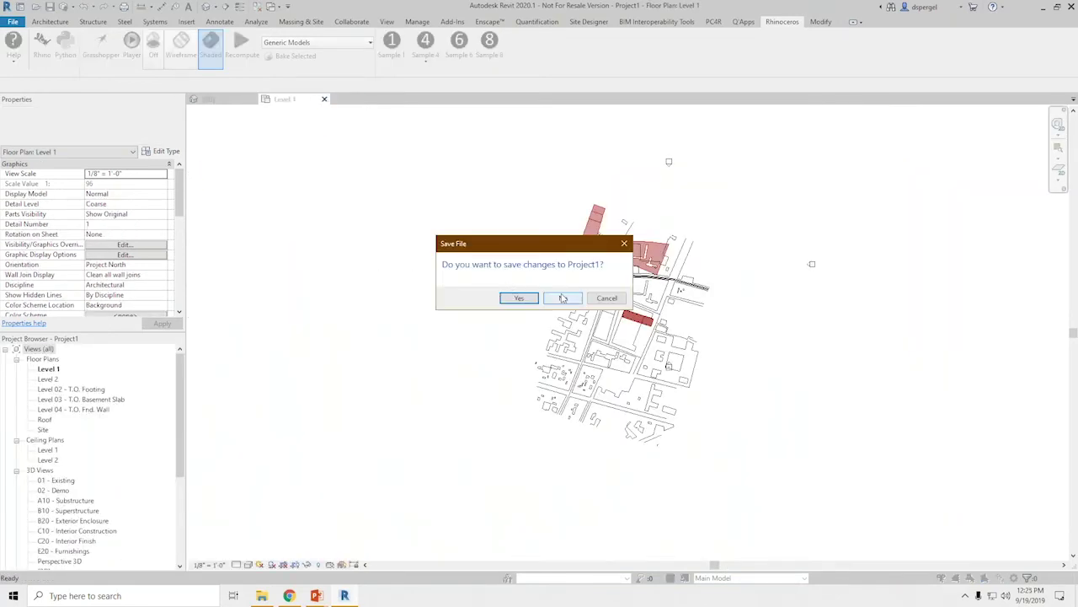
click(562, 298)
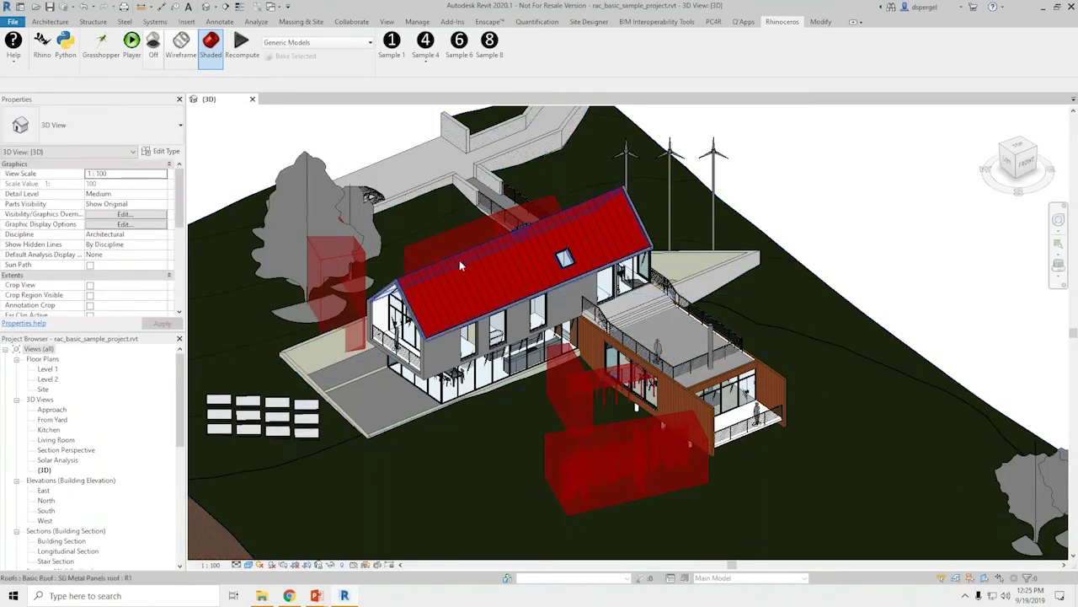
- From the sample project, open Rhino and start a new model with the Small Objects - Feet & Inches.3dm template
scroll(459, 266, down, 5)
middle_drag(559, 452, 498, 279)
scroll(498, 279, down, 1)
right_click(393, 495)
click(355, 473)
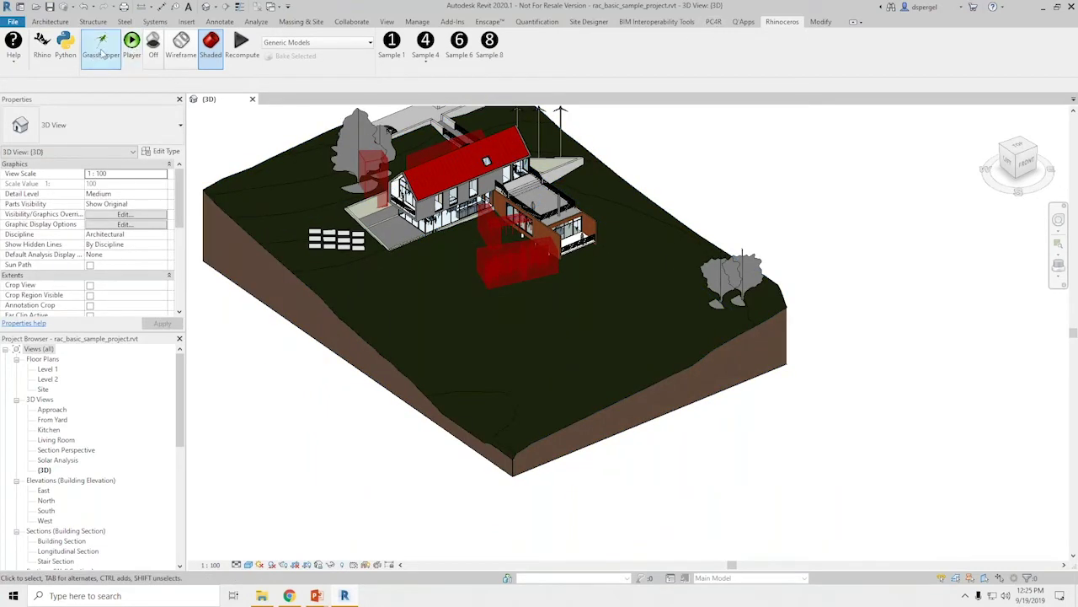
click(41, 51)
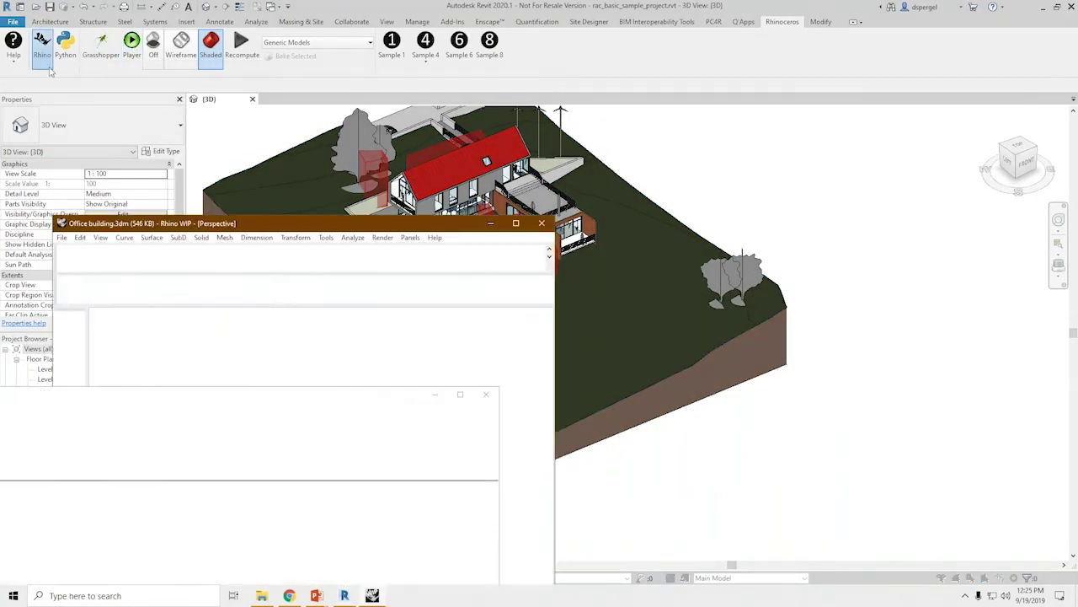
click(63, 238)
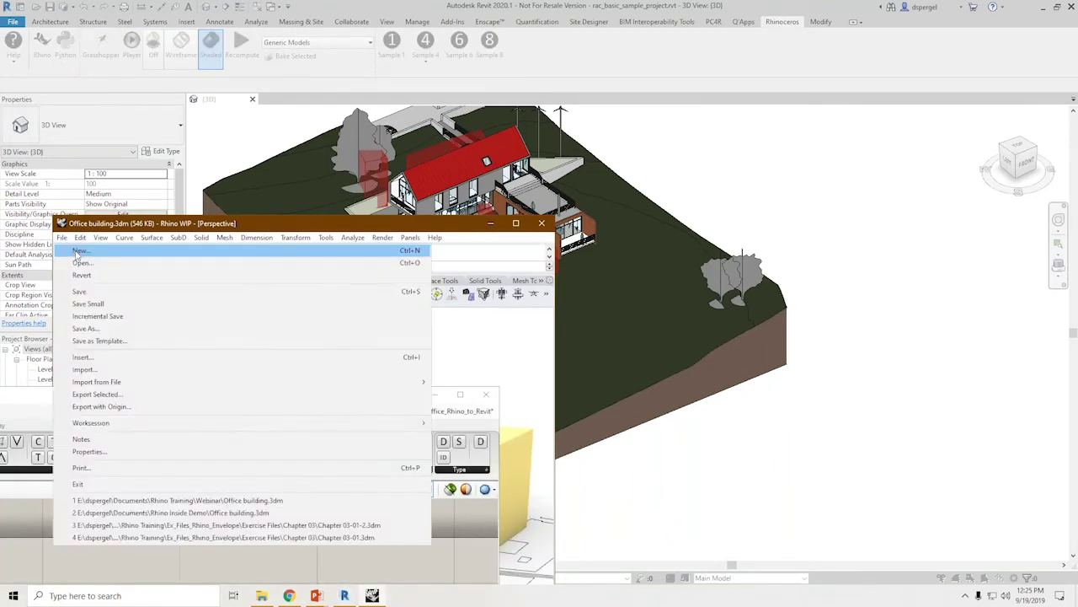
click(72, 255)
click(540, 340)
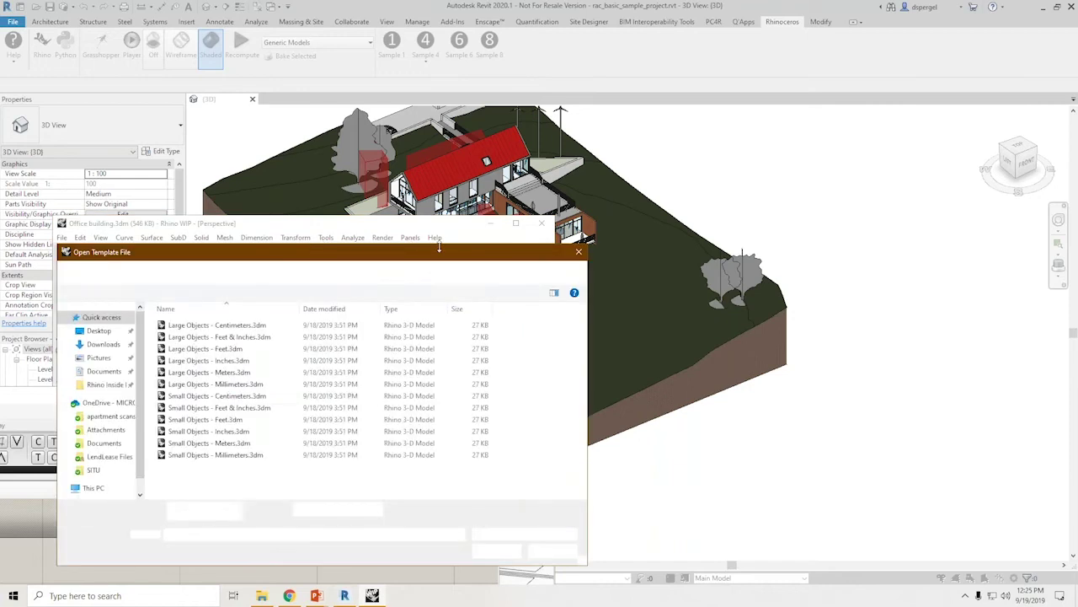
click(219, 407)
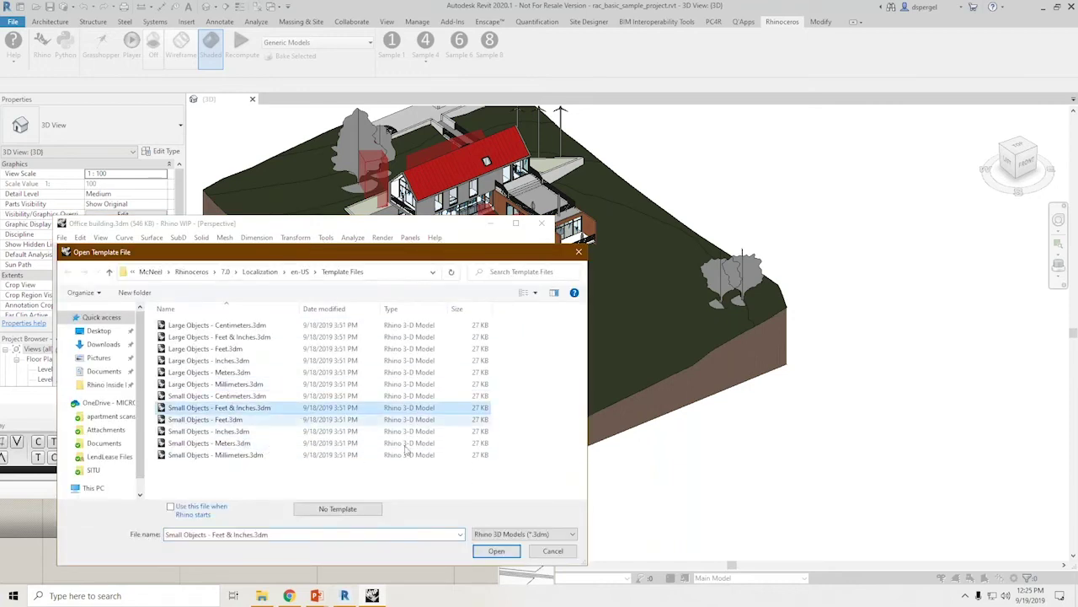
click(496, 550)
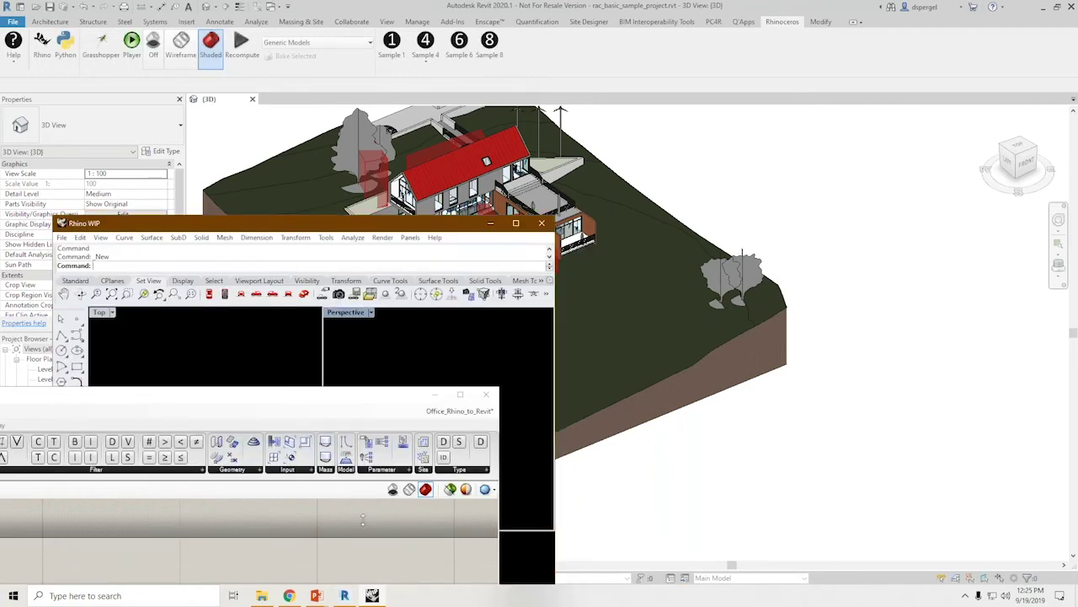
- Return to the sample house's 3D view in Revit and turn off the Grasshopper preview
click(480, 401)
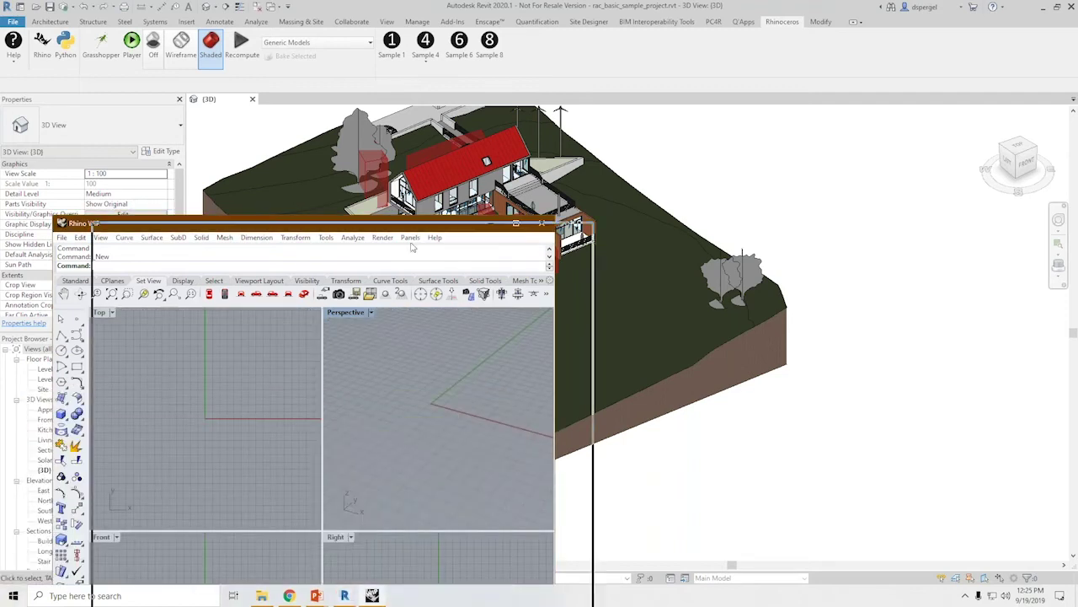
drag(294, 229, 843, 227)
click(761, 150)
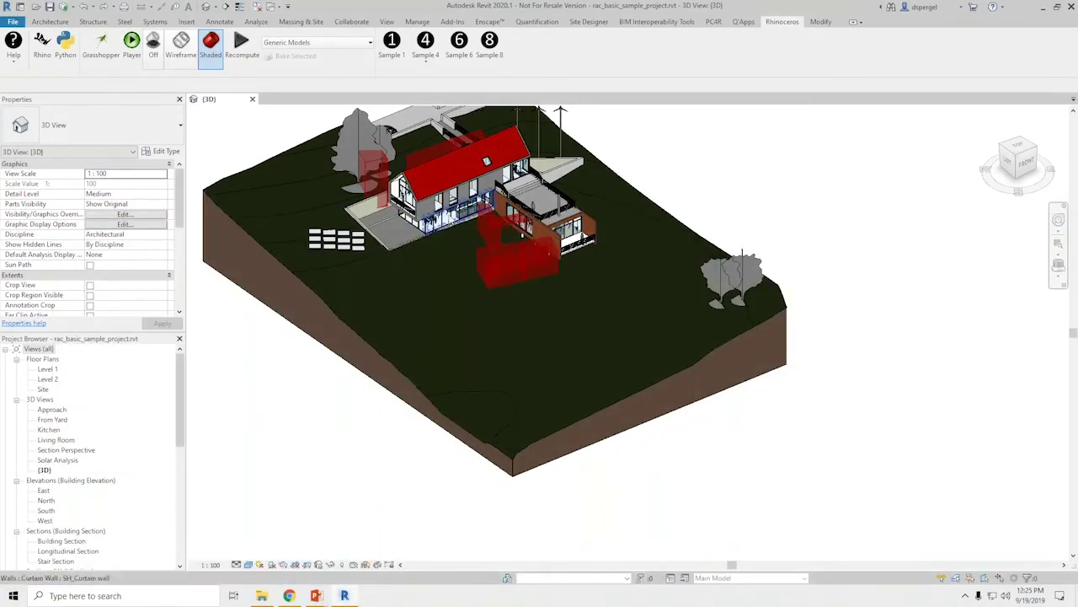
click(519, 269)
click(741, 212)
middle_drag(741, 213, 682, 378)
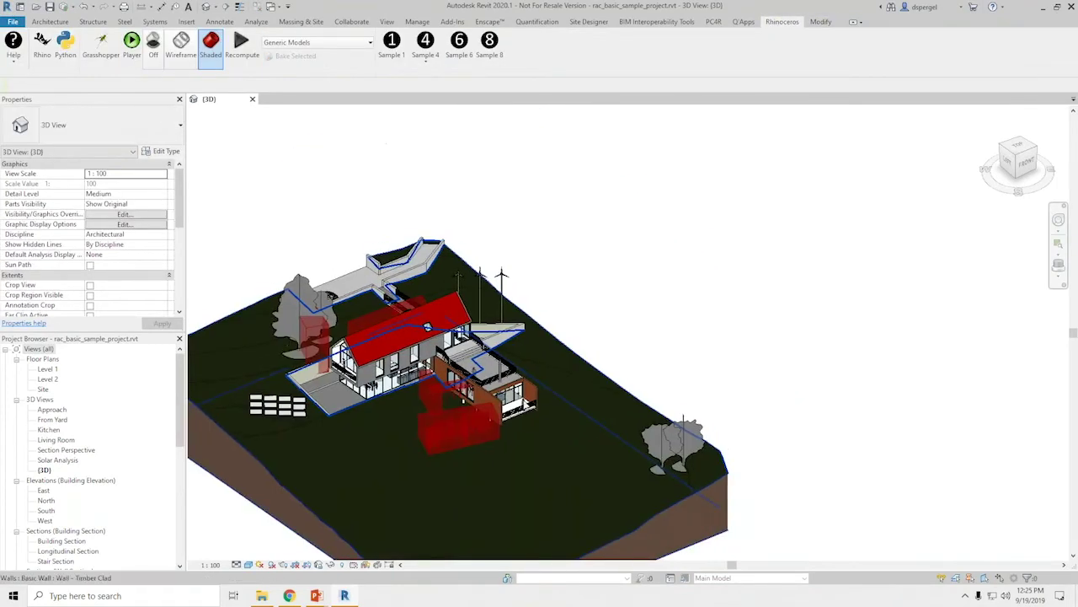
click(471, 446)
click(699, 329)
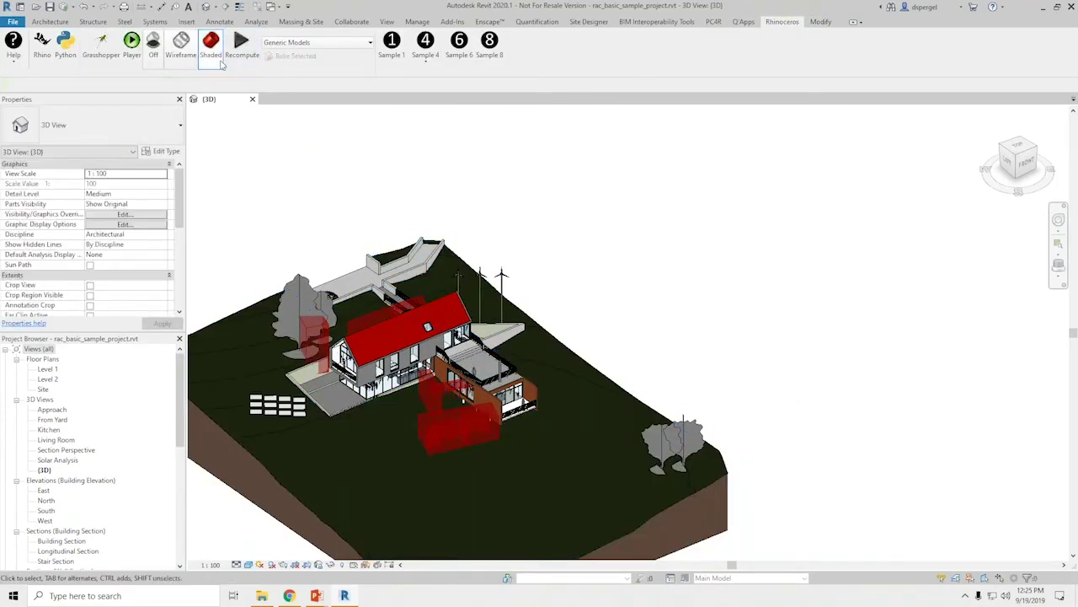
click(153, 44)
- Examine the sample house in the Revit 3D view, including its roof, walls, windows and terrace
middle_drag(442, 381, 545, 381)
scroll(553, 282, up, 4)
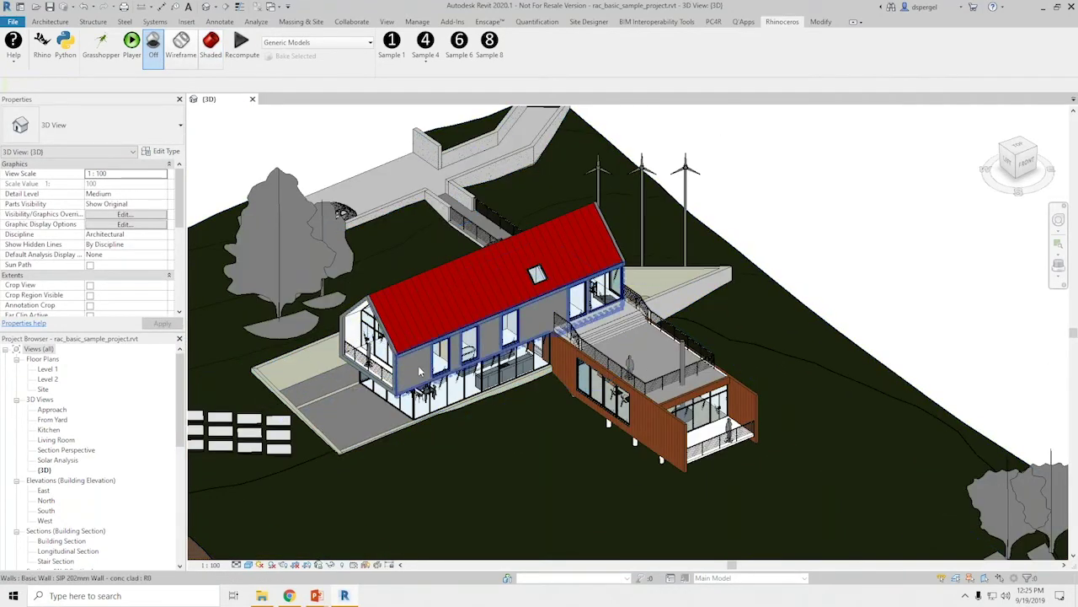
scroll(590, 468, up, 2)
scroll(522, 450, up, 2)
middle_drag(482, 393, 771, 428)
middle_drag(604, 207, 442, 253)
scroll(534, 270, down, 1)
middle_drag(628, 262, 476, 315)
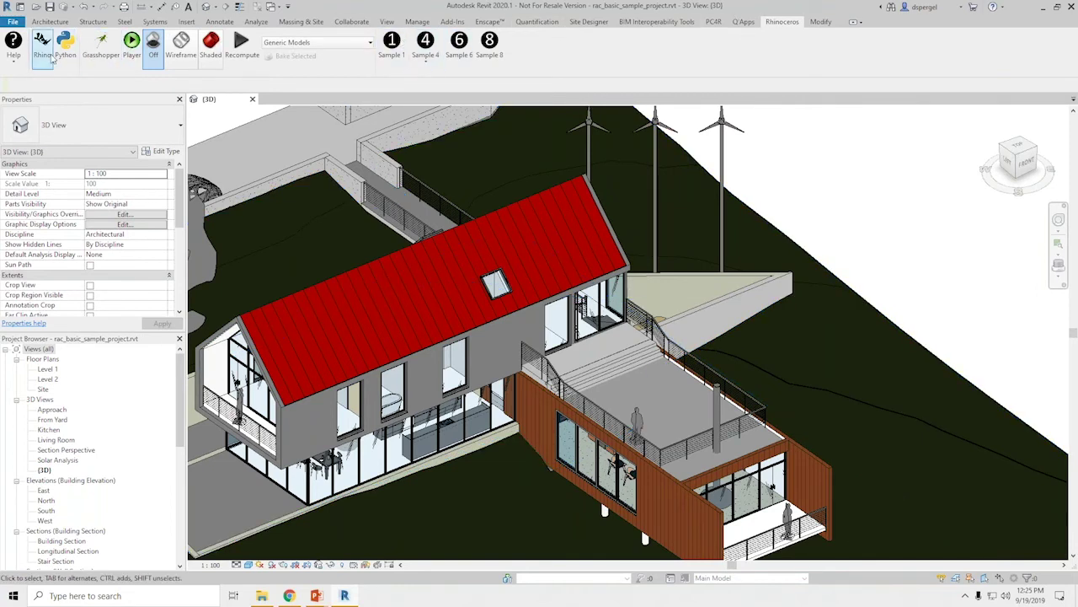
- Bring up the Rhino and Grasshopper windows and reposition them so the Revit model stays partly visible
click(42, 47)
drag(664, 220, 490, 108)
click(106, 58)
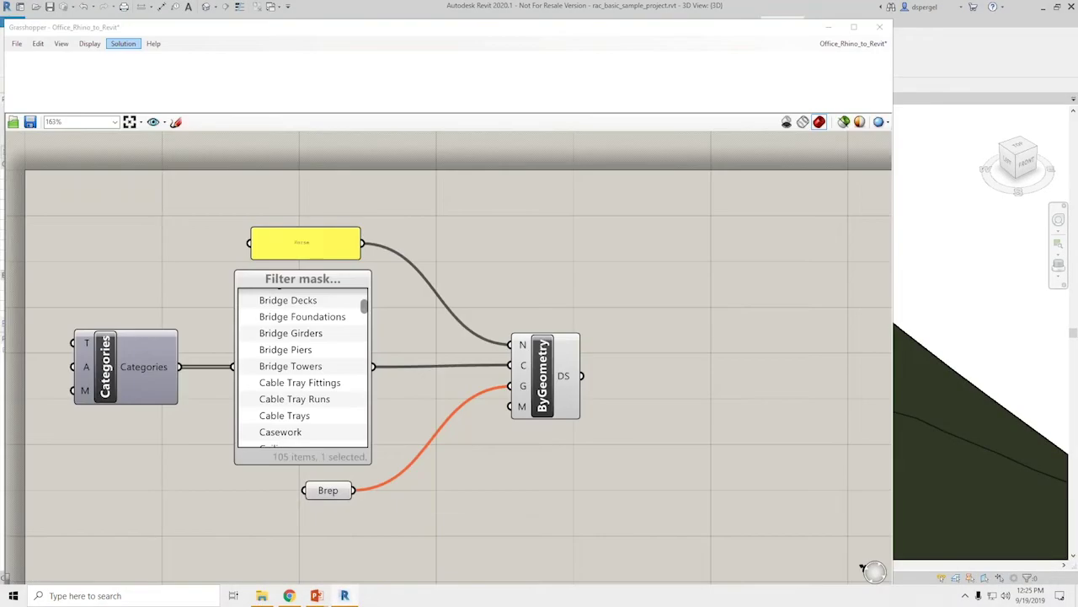
drag(46, 34, 466, 38)
- Open the Sample_Revit_to_Rhino Grasshopper definition from the Rhino Inside Demo folder
click(434, 49)
click(474, 76)
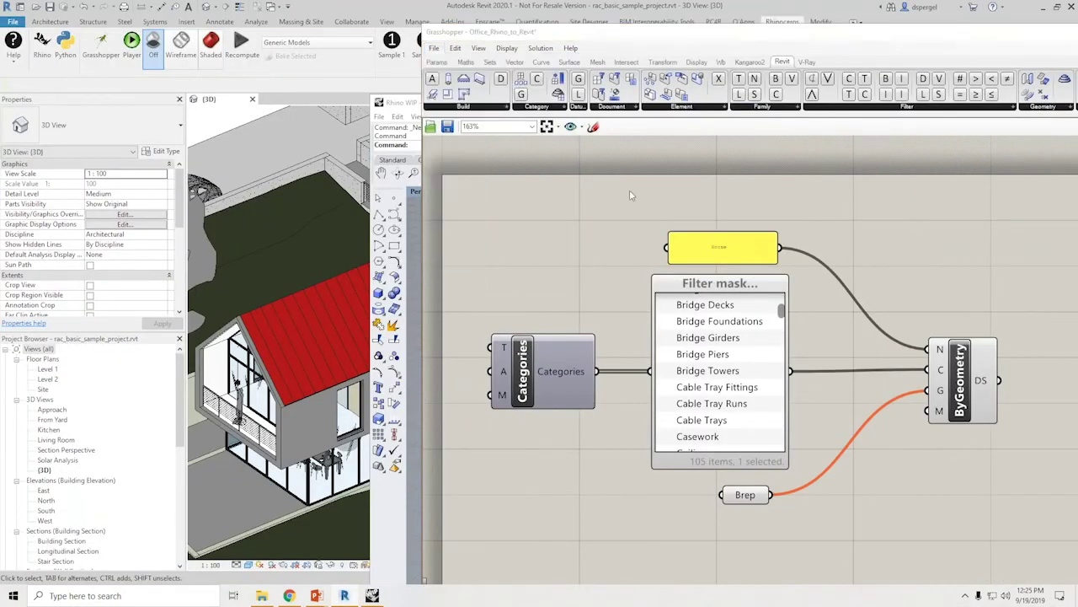
click(474, 182)
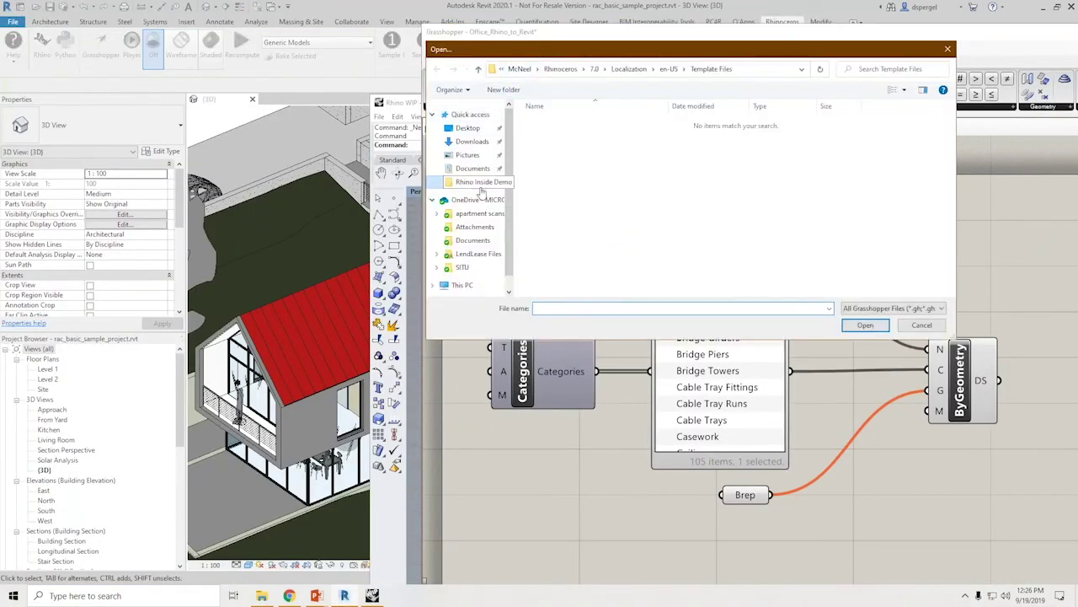
double_click(581, 146)
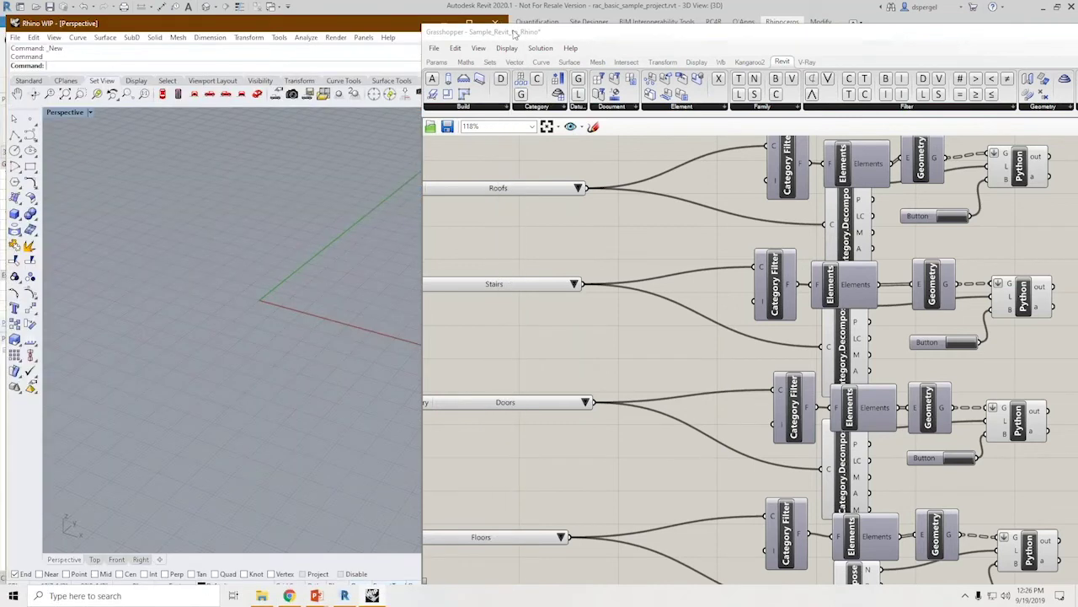
- Arrange Rhino and Grasshopper side by side and review the definition's Roofs, Stairs, Doors and Floors rows
drag(378, 67, 645, 77)
drag(509, 111, 618, 111)
right_drag(919, 261, 916, 227)
scroll(915, 232, down, 2)
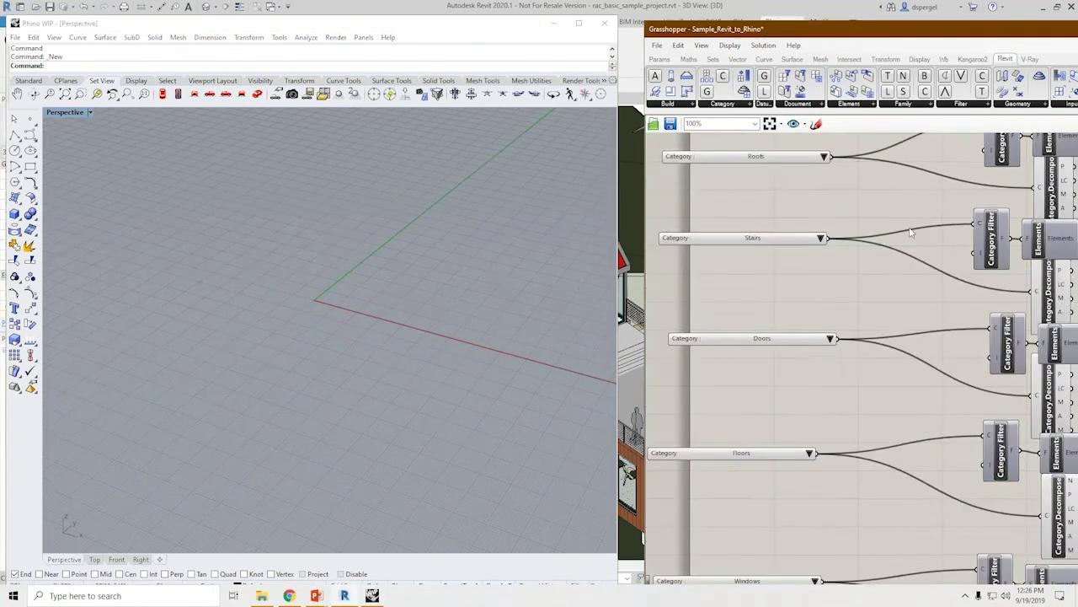
right_drag(863, 287, 717, 309)
right_drag(756, 312, 781, 446)
right_drag(760, 160, 789, 428)
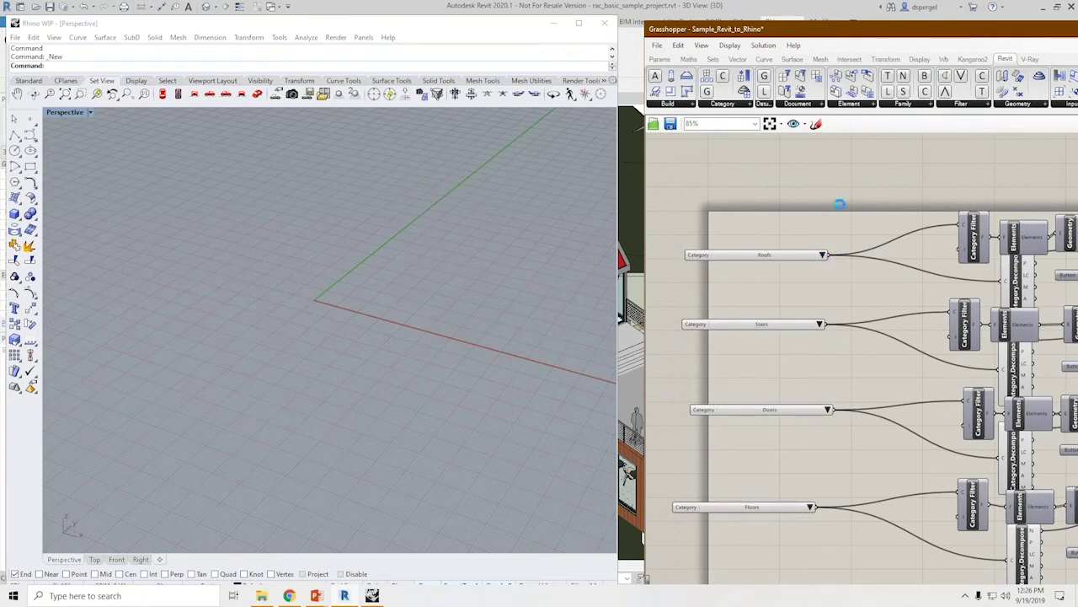
- Browse the Revit categories offered by the definition's Roofs and Stairs category selectors
click(823, 254)
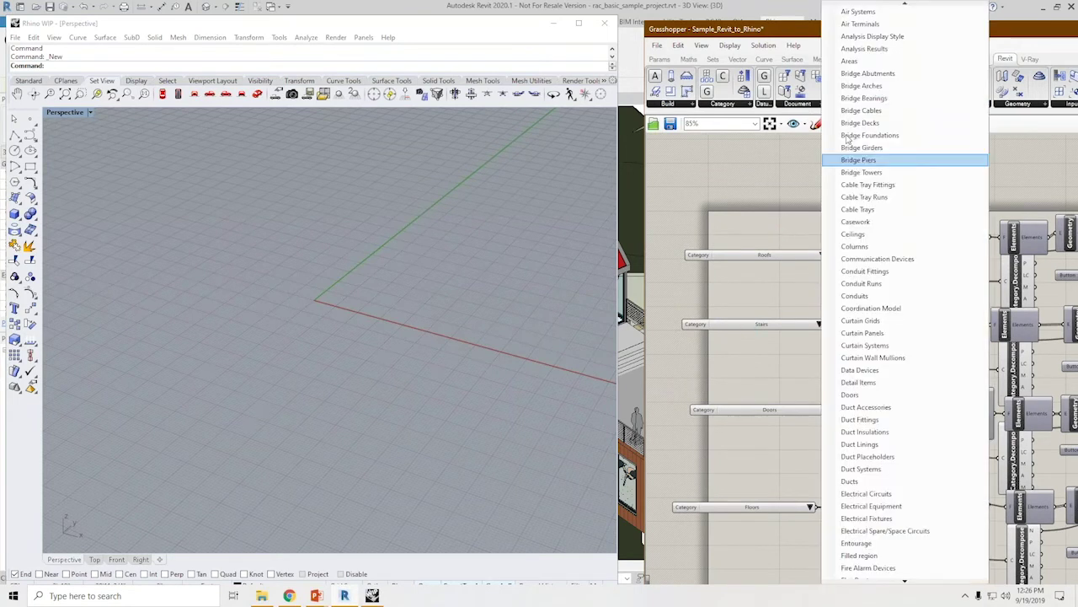
click(796, 301)
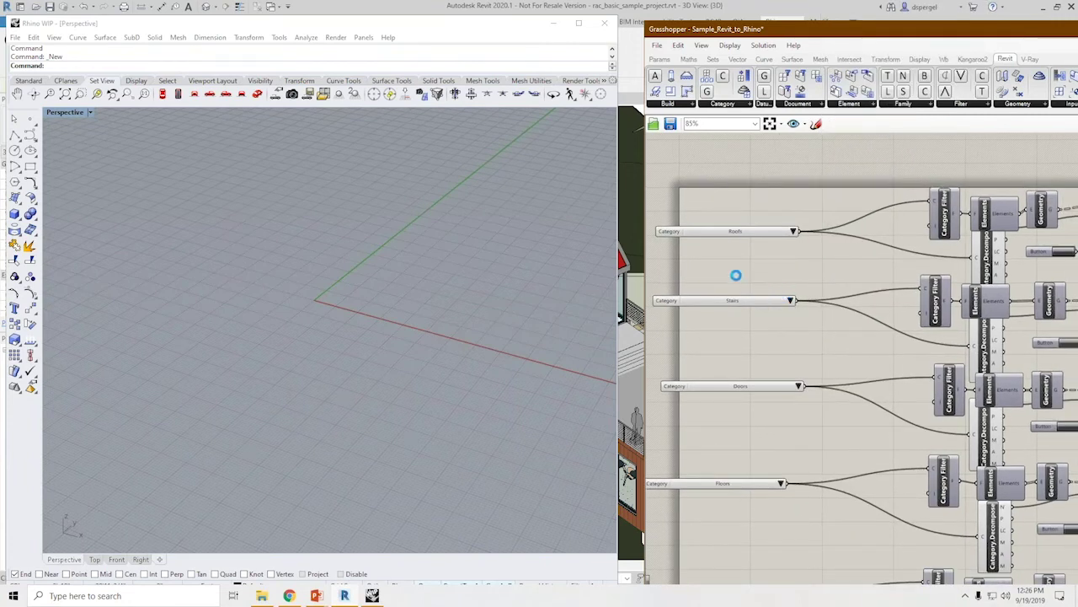
click(792, 301)
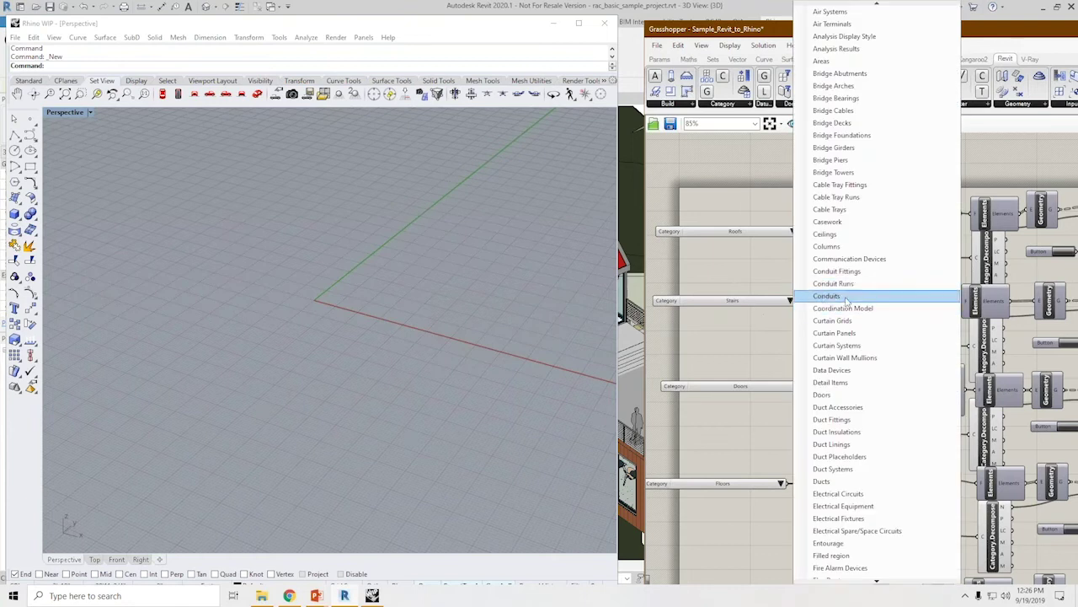
click(867, 581)
click(873, 582)
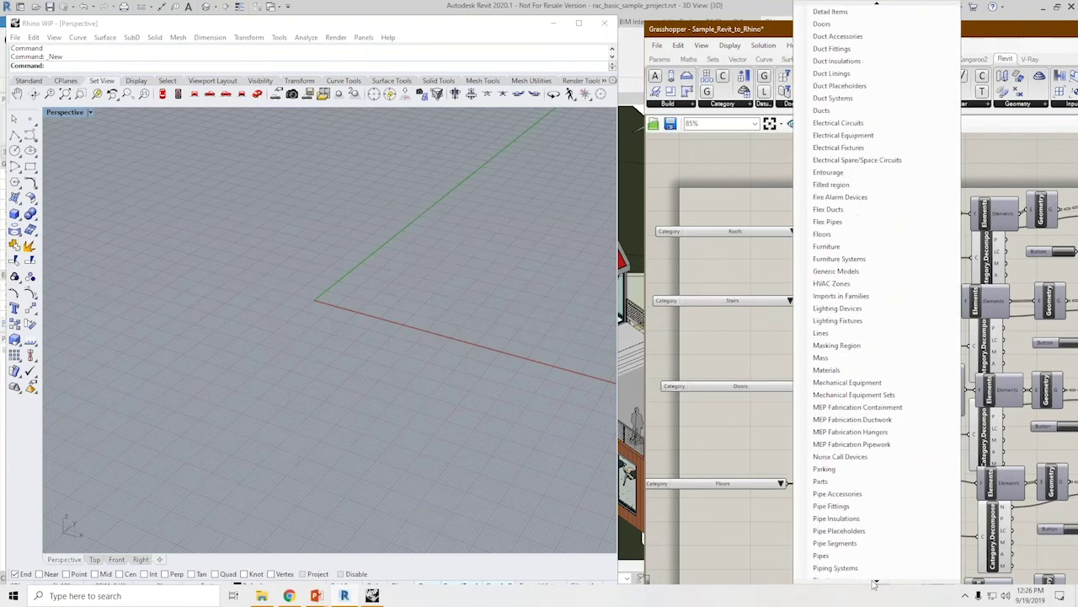
click(868, 581)
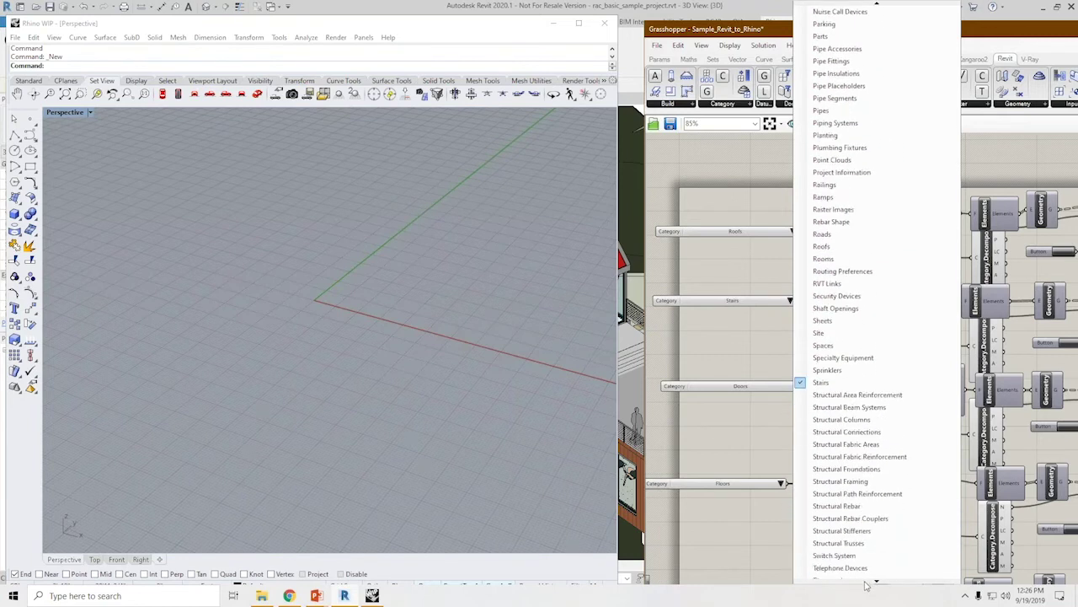
click(831, 475)
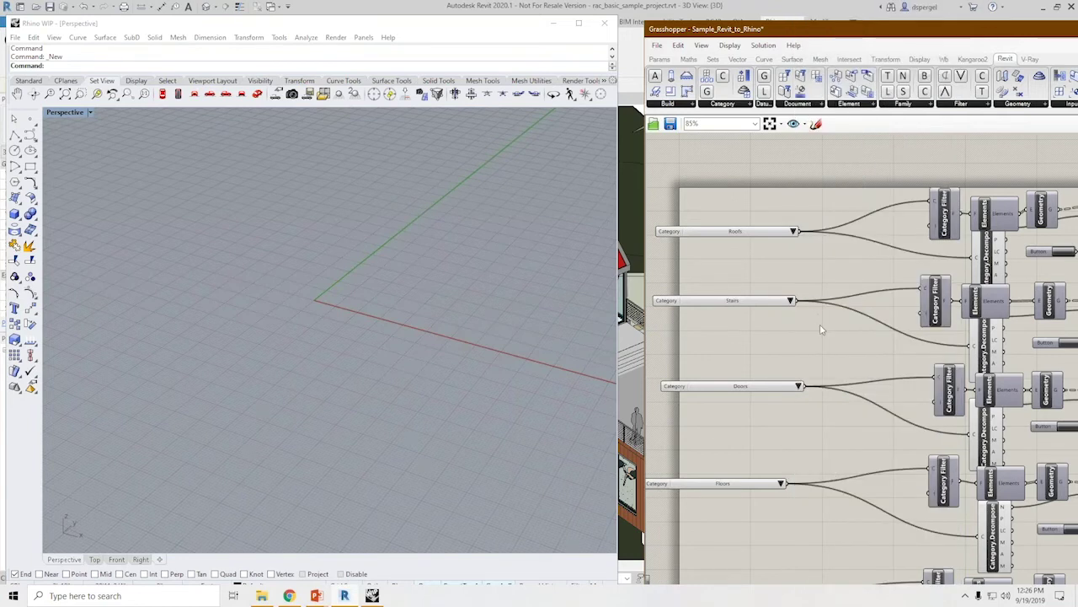
- Bake the geometry of the definition's second category row from Revit into the Rhino model
right_drag(830, 349, 733, 347)
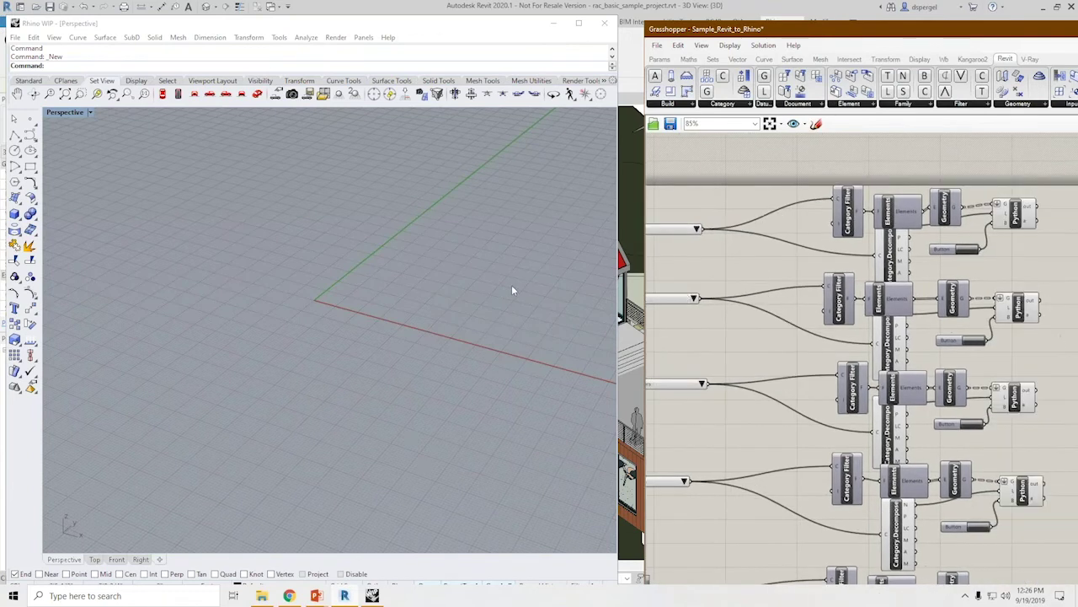
shift+right_drag(507, 285, 378, 329)
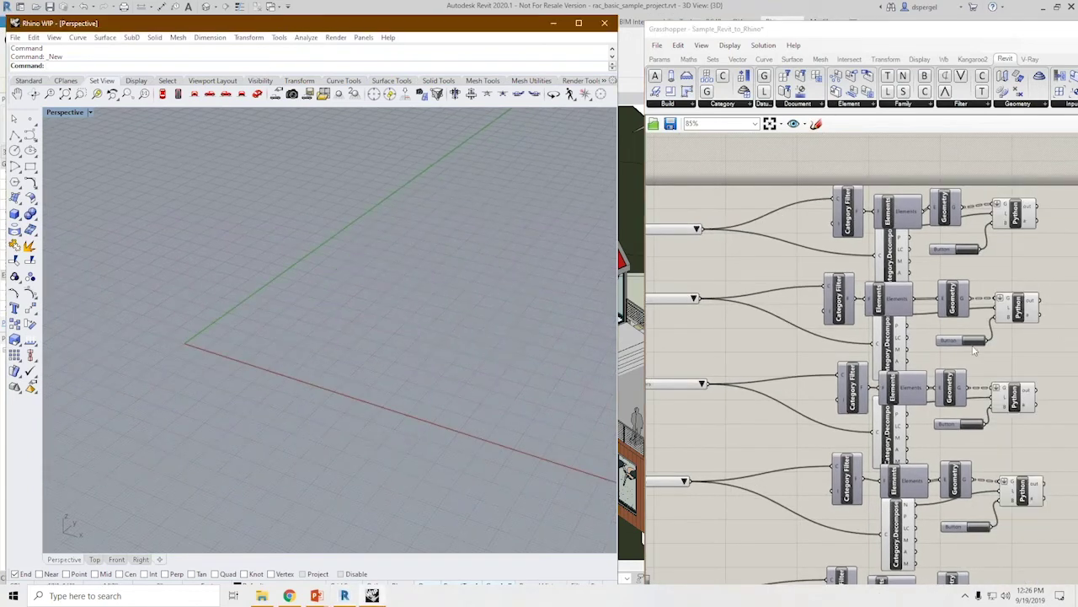
click(968, 341)
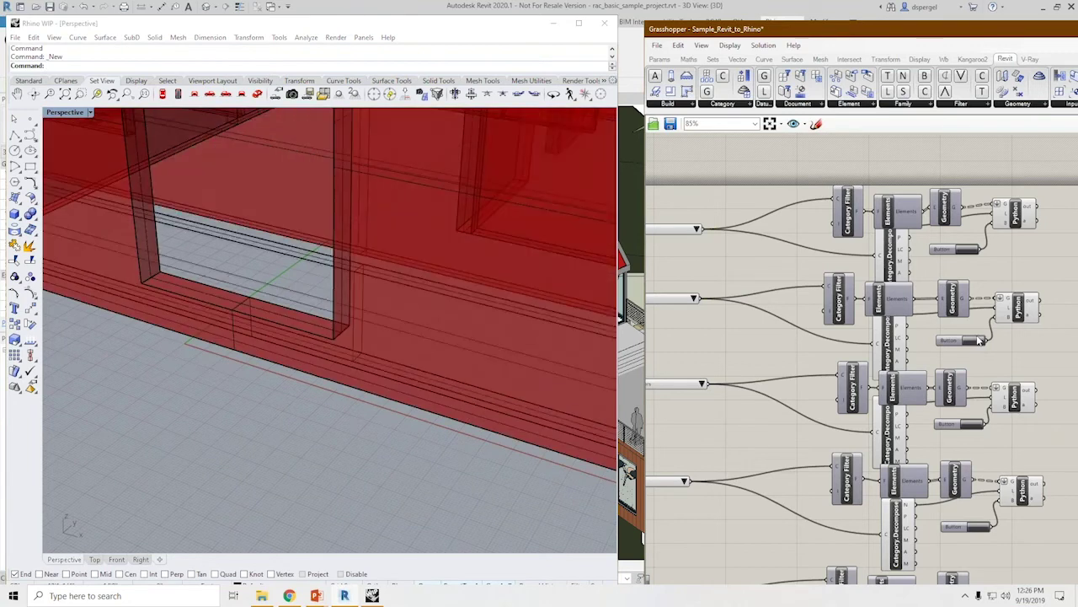
scroll(331, 312, down, 10)
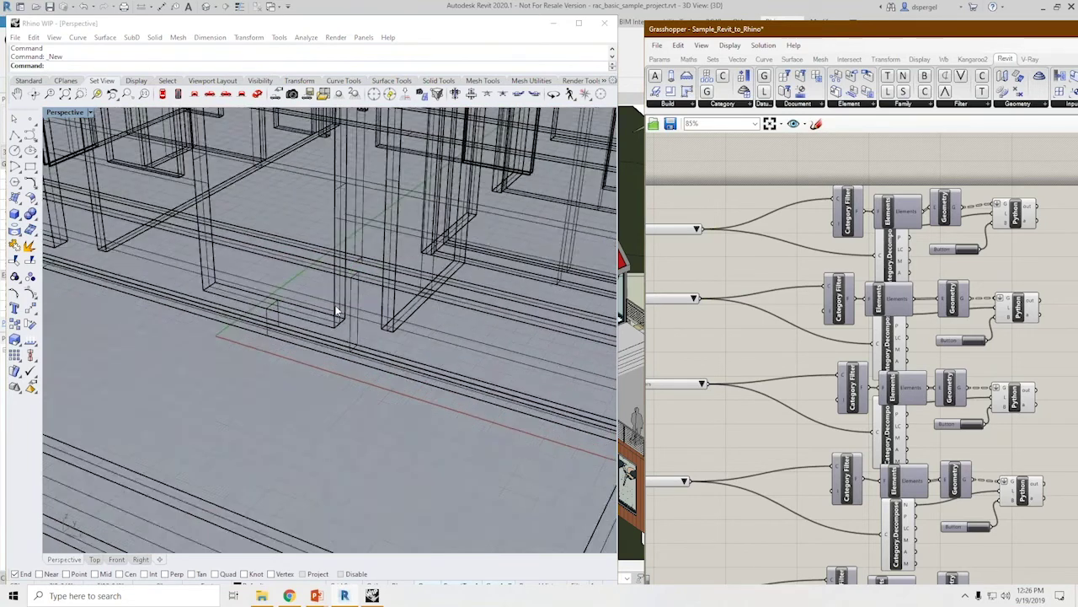
- Bake the Roofs category geometry from Revit into the Rhino model using its row's button in the Grasshopper definition
right_drag(331, 312, 127, 363)
right_drag(388, 267, 505, 333)
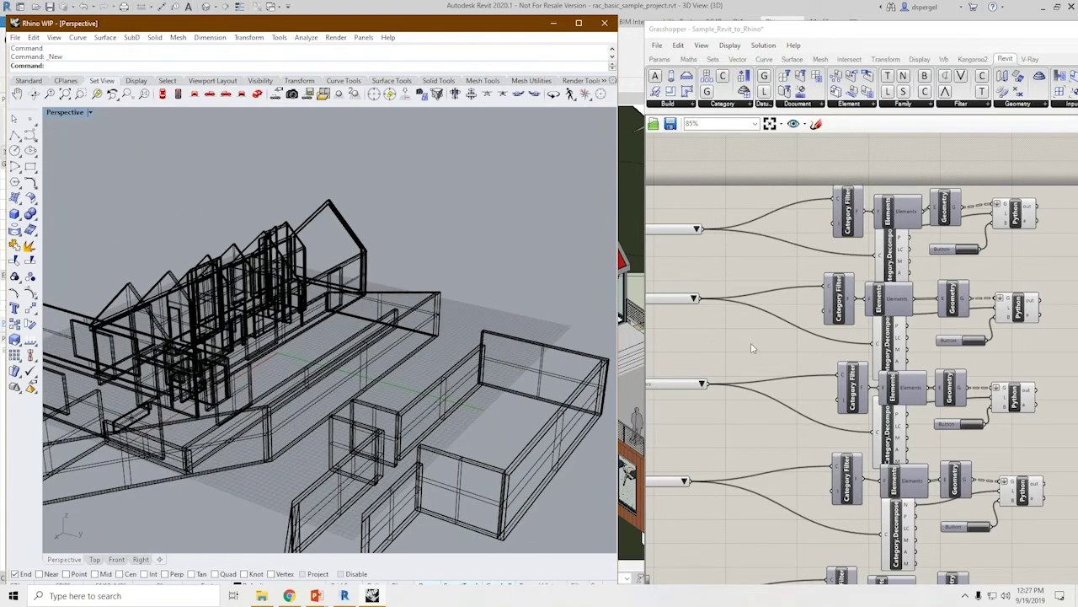
click(753, 348)
right_drag(737, 333, 826, 330)
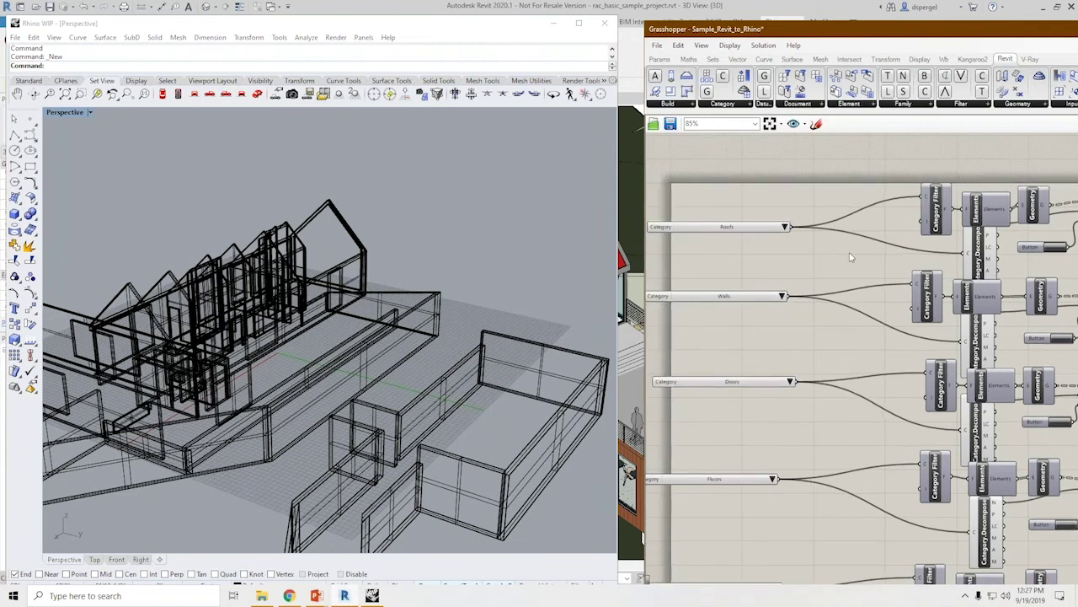
right_drag(851, 257, 821, 293)
click(1026, 284)
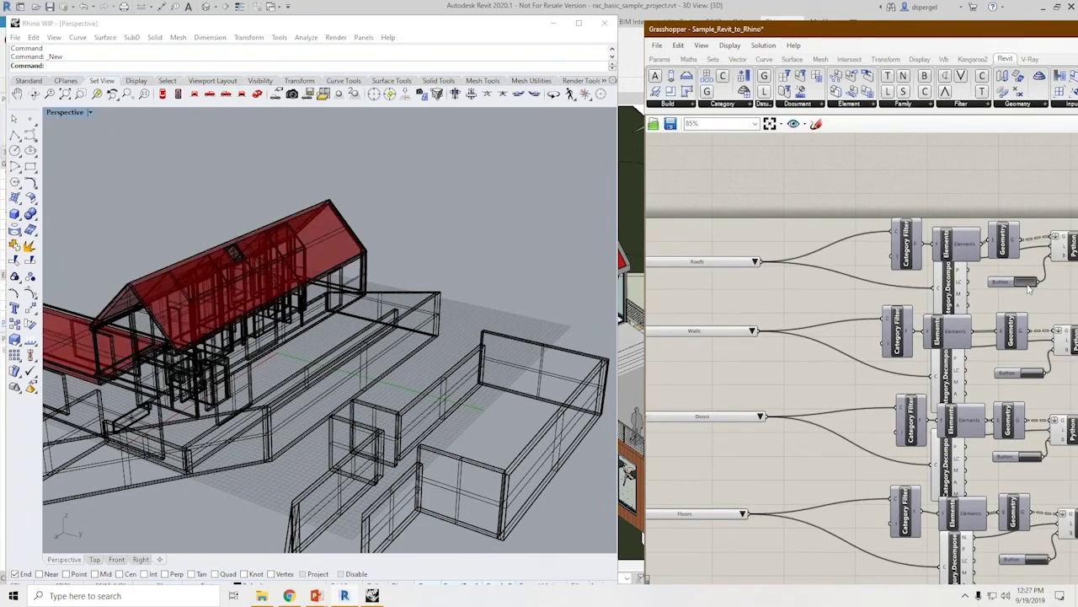
- Set the Perspective viewport's display mode to Shaded
mouse_move(348, 364)
right_down()
mouse_move(378, 372)
mouse_move(457, 317)
mouse_move(381, 335)
mouse_move(413, 331)
right_up()
click(68, 112)
click(72, 166)
- Bake the Doors category geometry into the Rhino model and bring the Rhino window back in front of Revit
right_drag(733, 375, 723, 306)
click(1028, 388)
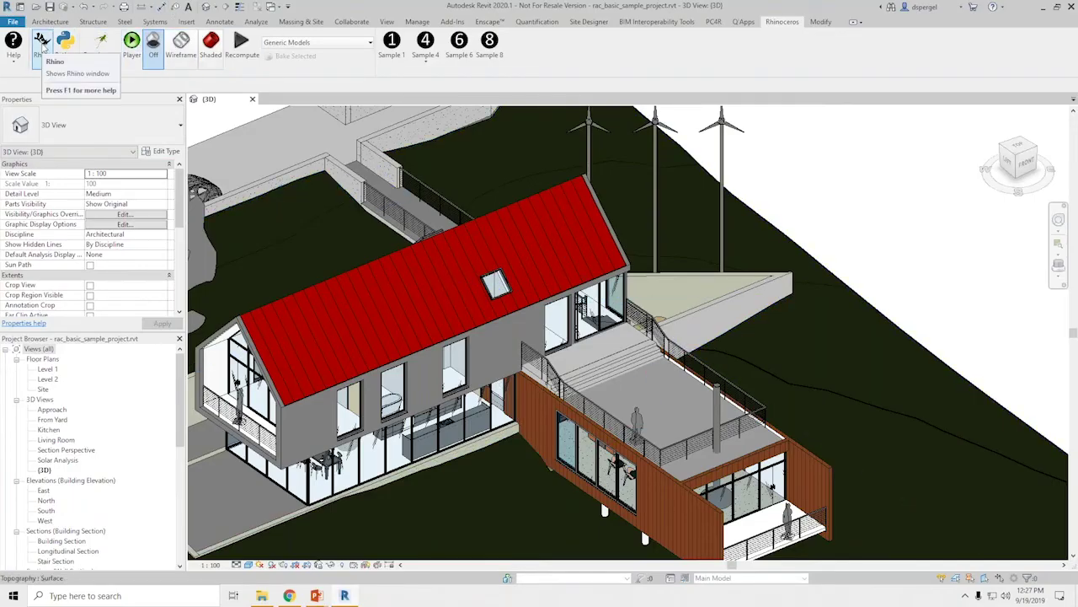
click(42, 46)
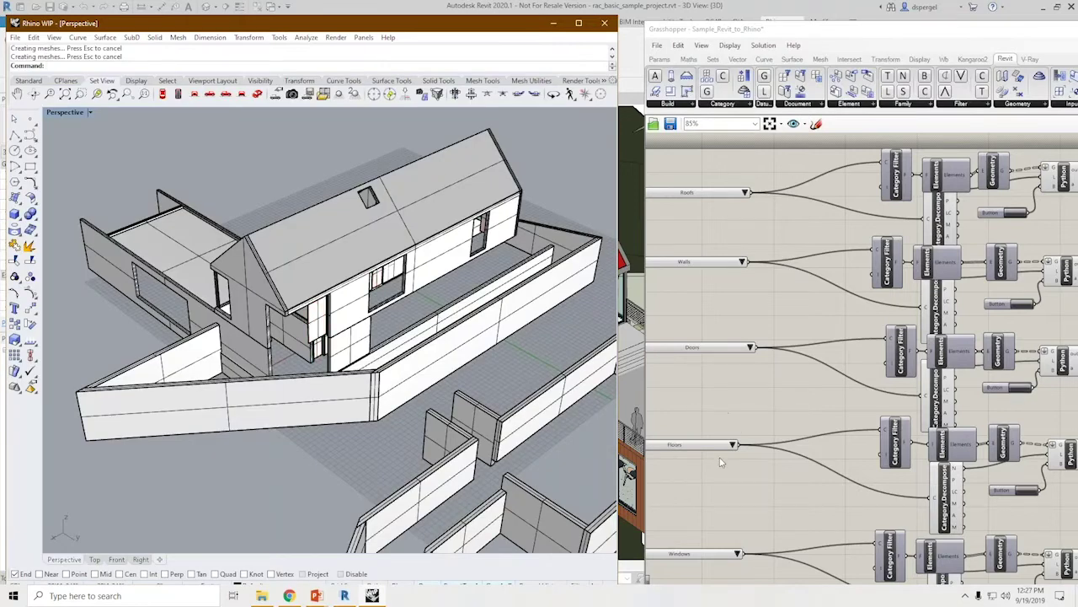
- Bake the Floors and Windows category geometry from Revit into the Rhino model
right_drag(735, 491, 754, 412)
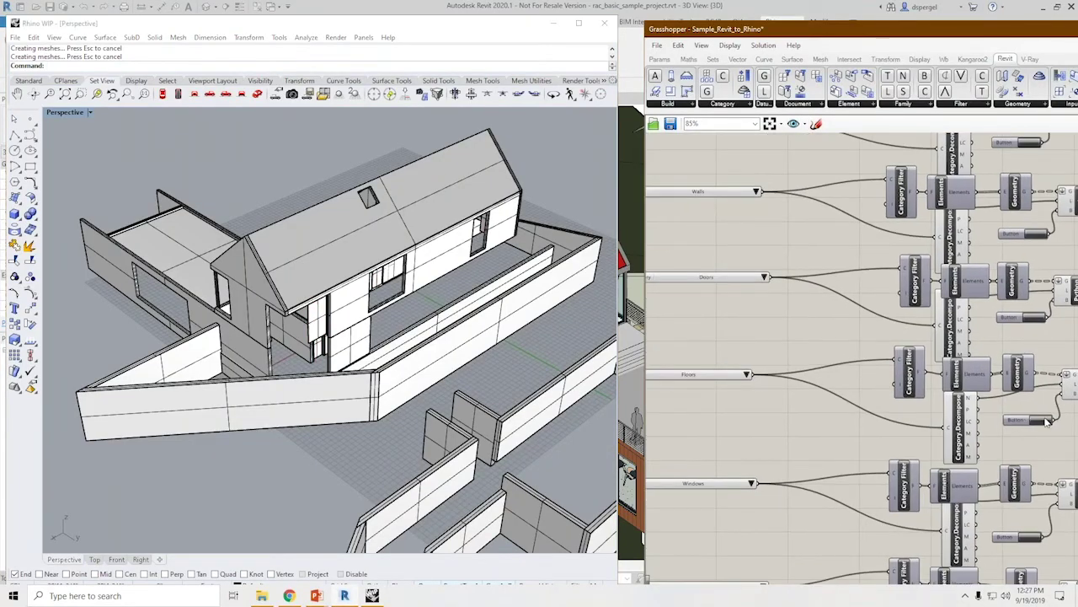
click(1044, 420)
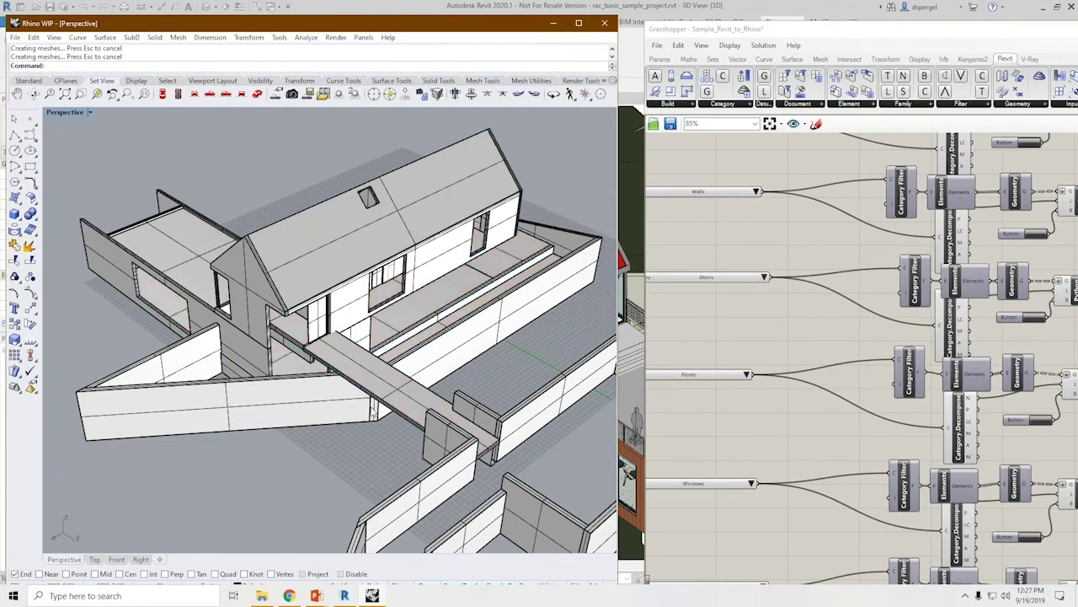
right_drag(374, 412, 392, 383)
right_drag(765, 518, 764, 471)
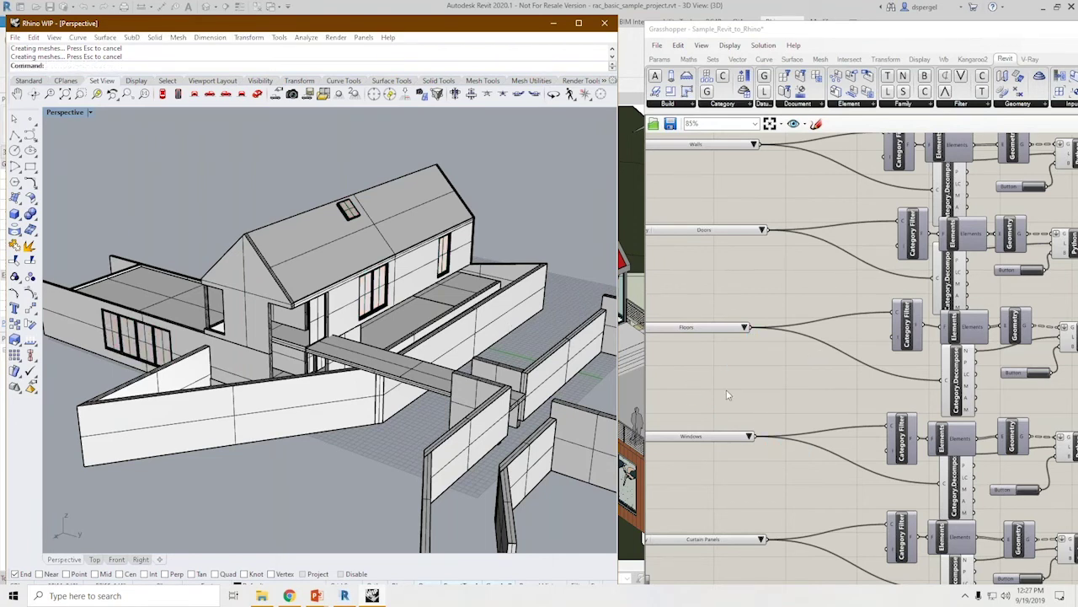
- Bake the Curtain Panels category geometry into the Rhino model, with the house's open gable end in view
right_drag(727, 381, 744, 332)
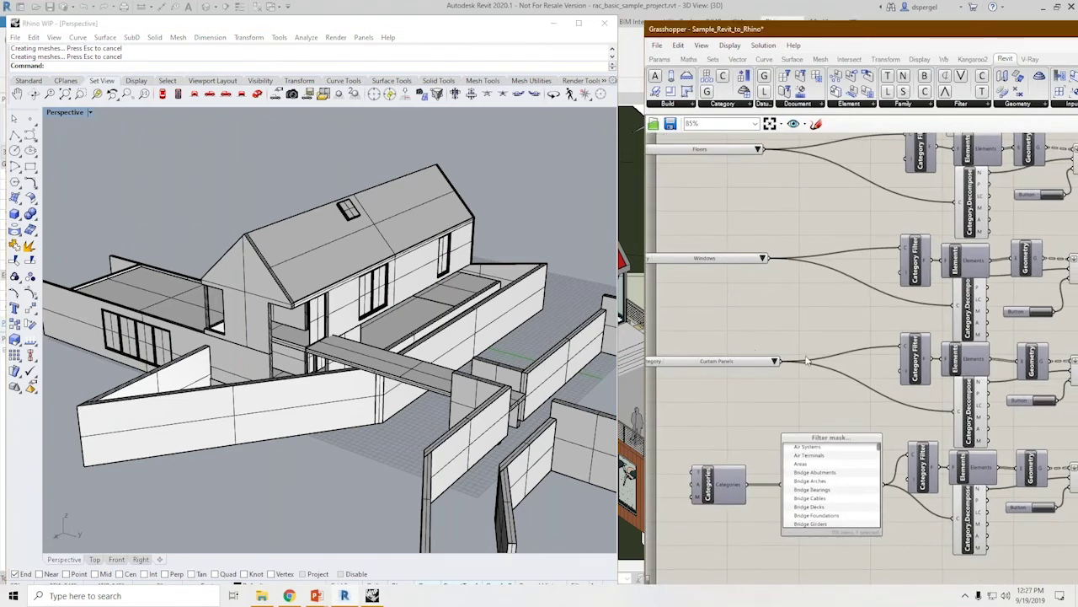
right_drag(736, 404, 769, 375)
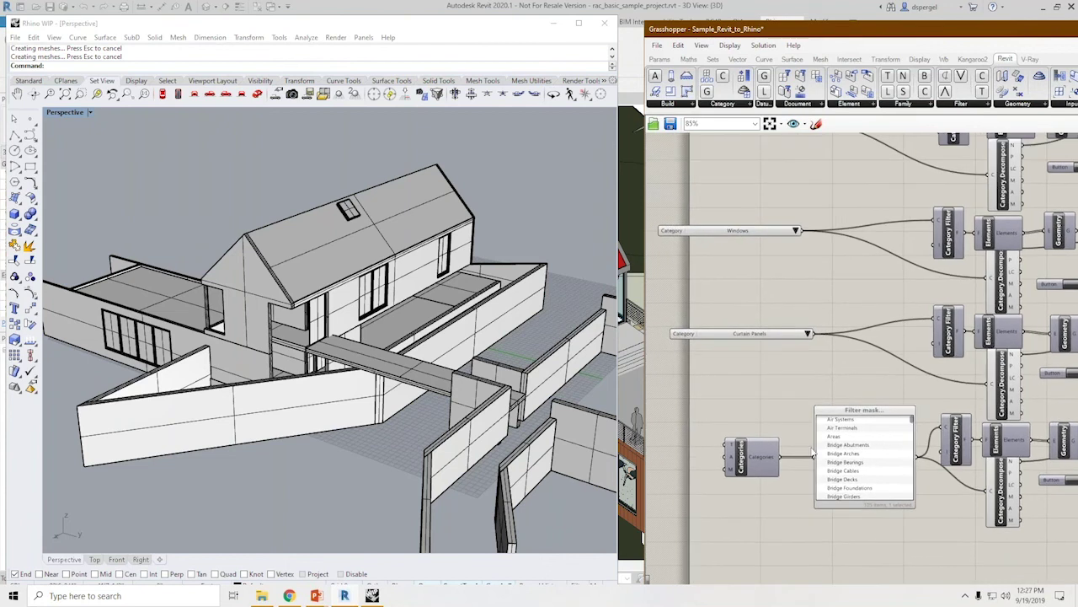
right_drag(912, 527, 840, 540)
right_drag(898, 344, 904, 398)
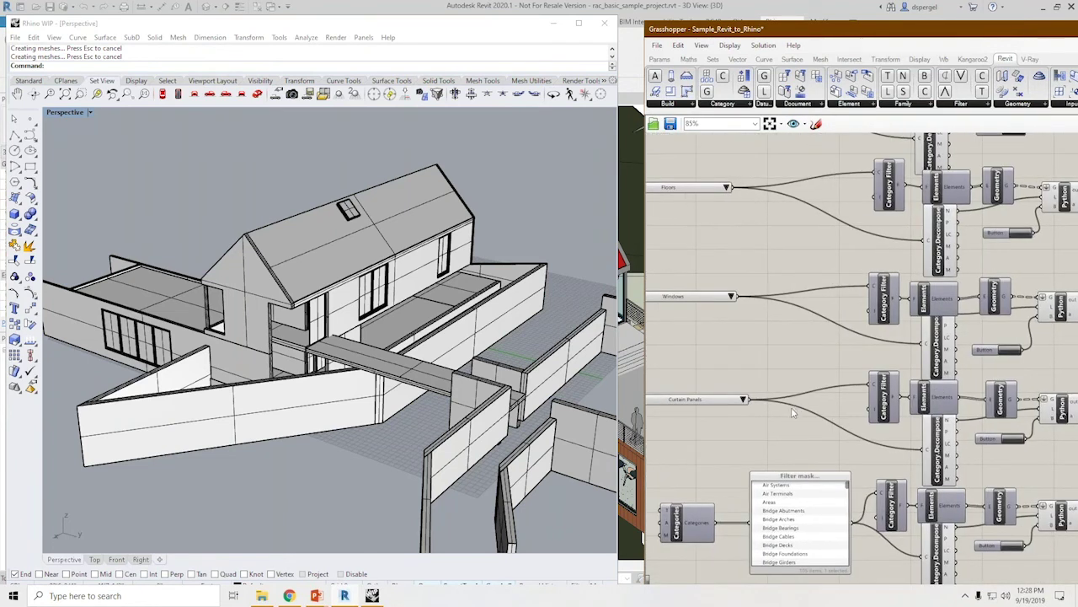
right_drag(198, 350, 271, 414)
scroll(178, 421, up, 6)
right_drag(178, 421, 207, 433)
scroll(207, 433, down, 6)
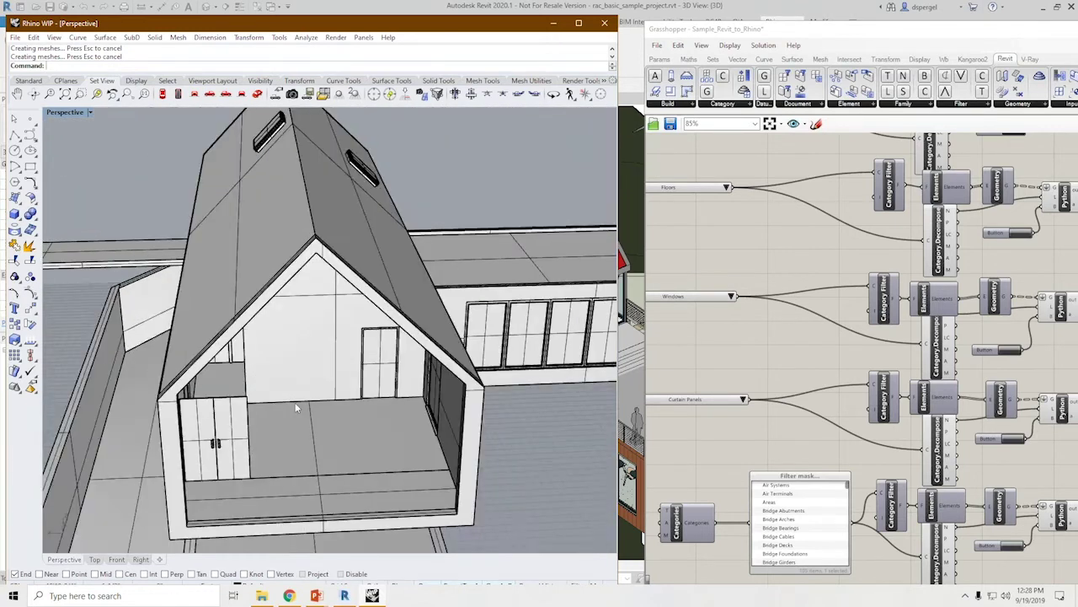
click(745, 400)
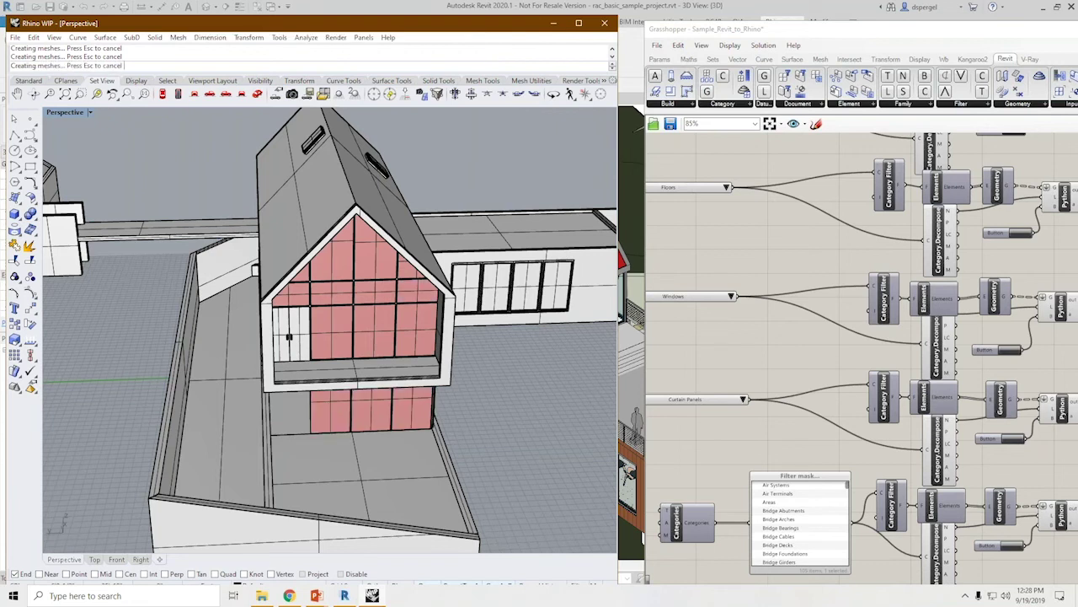
- Inspect the curtain panels on the gable facade and browse the Revit categories offered by the Curtain Panels category selector
right_drag(503, 423, 362, 370)
right_drag(261, 332, 260, 175)
right_drag(139, 280, 438, 387)
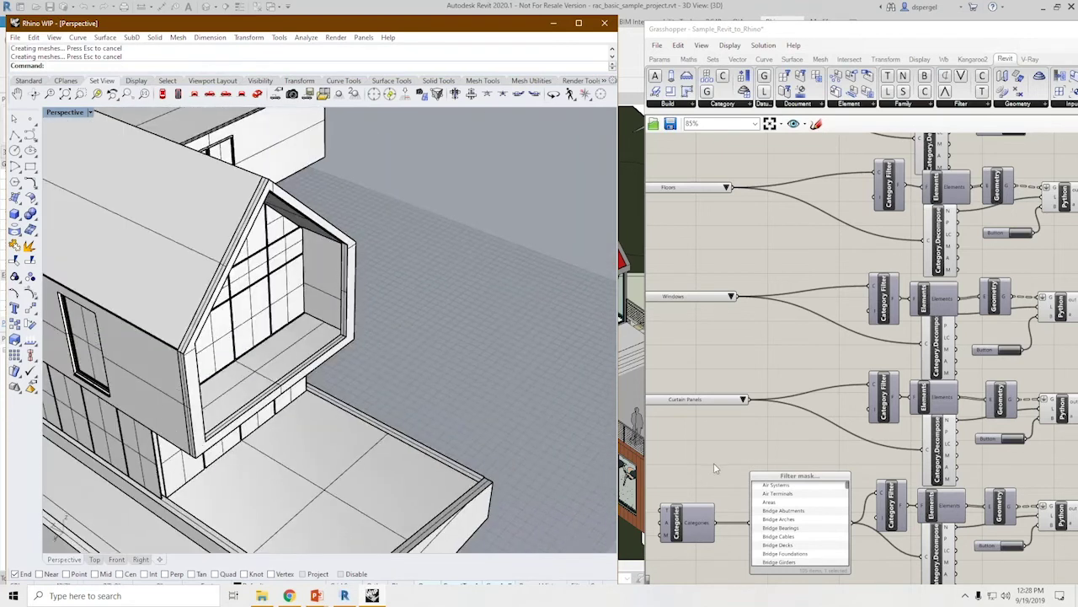
right_drag(708, 468, 788, 247)
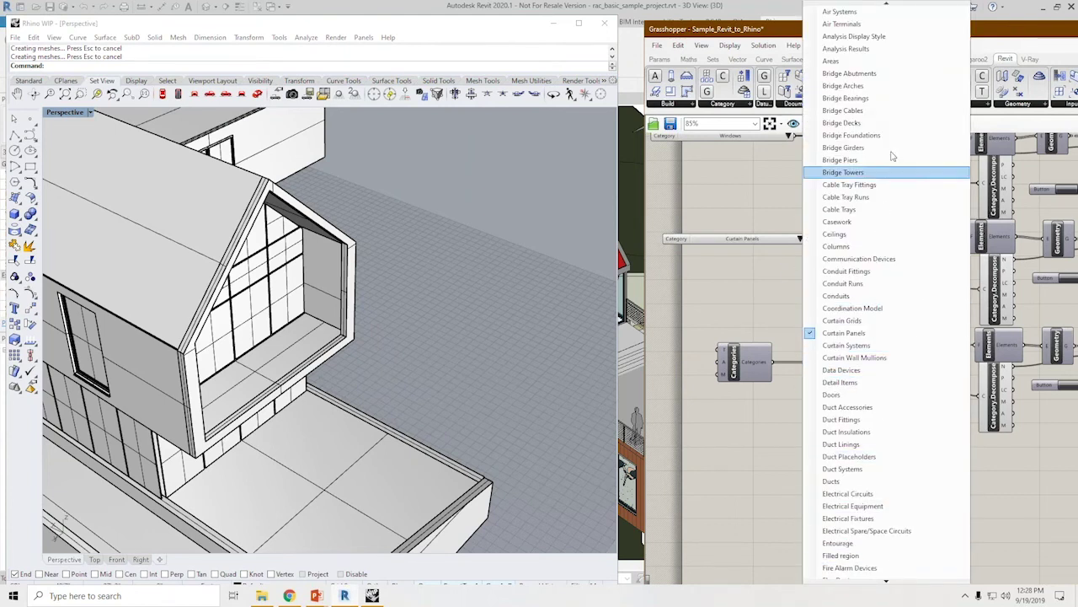
click(743, 289)
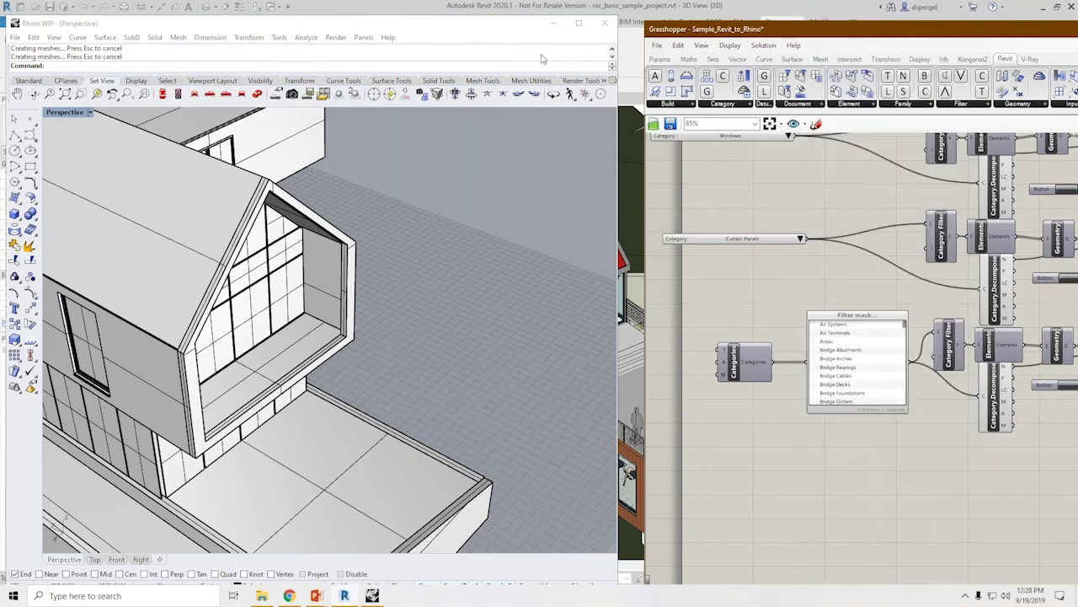
- Widen the Rhino window and move Grasshopper aside, then maximize Rhino and close the Grasshopper window
click(619, 70)
drag(634, 70, 927, 70)
drag(787, 29, 965, 44)
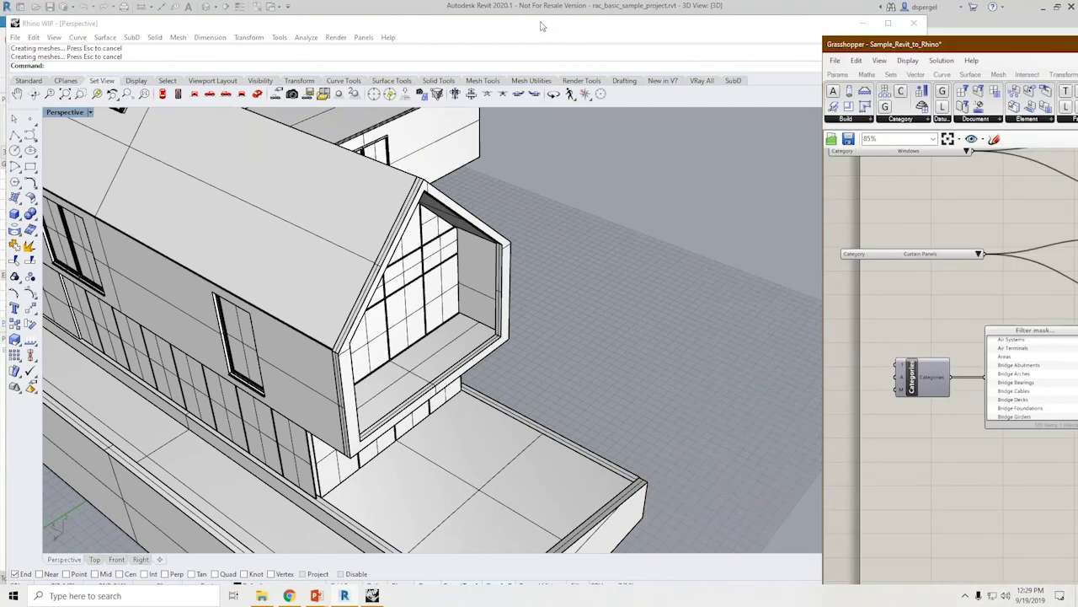
click(542, 27)
click(886, 23)
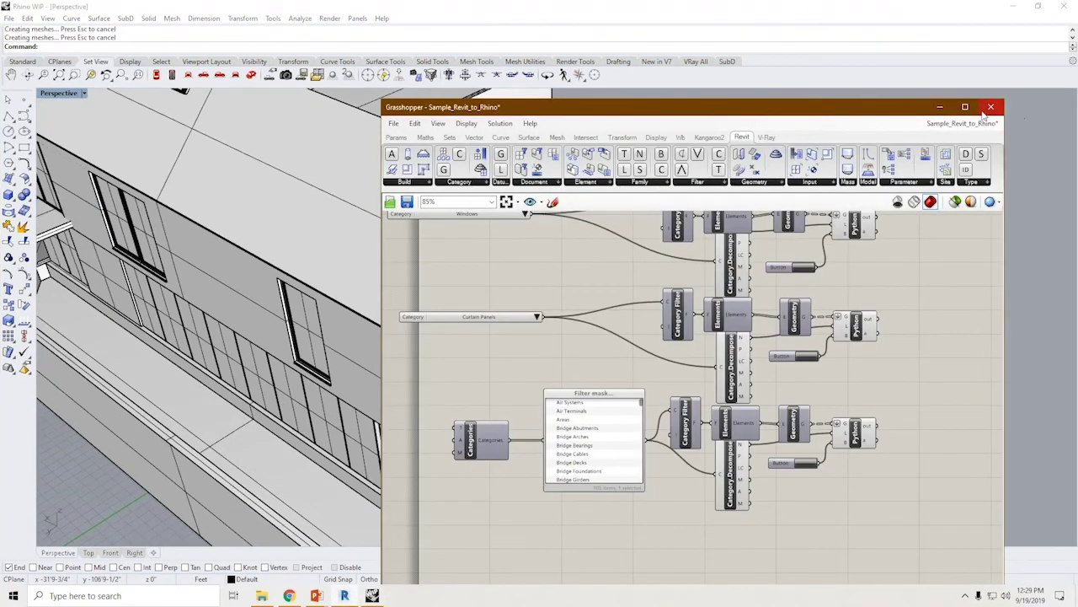
click(990, 107)
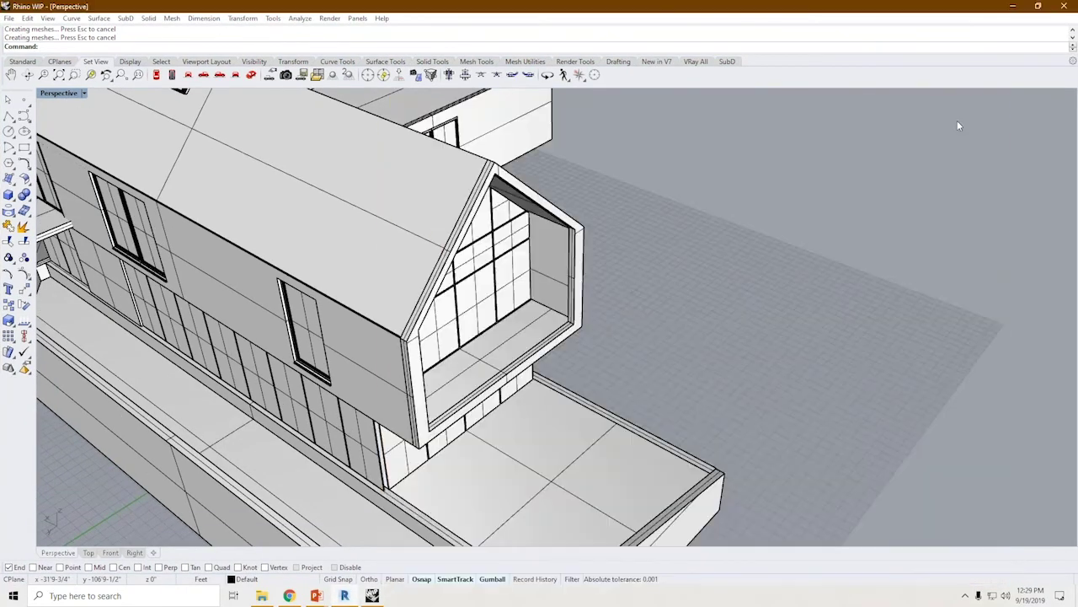
- Start saving the house model under a new name with the file type STL (Stereolithography)
right_drag(633, 298, 558, 309)
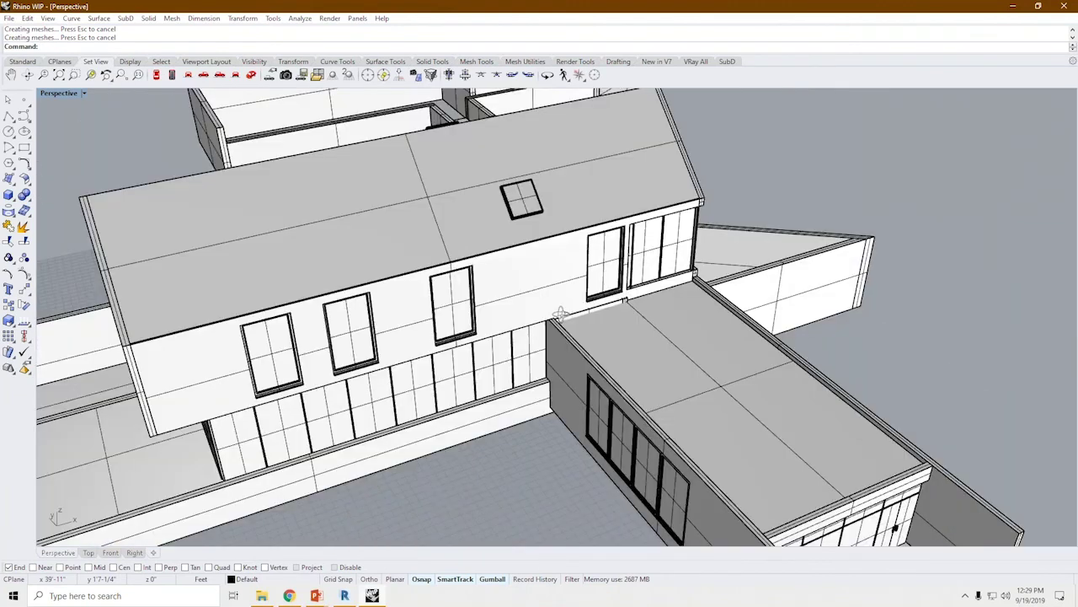
scroll(433, 315, down, 5)
right_drag(434, 316, 308, 356)
scroll(309, 357, up, 4)
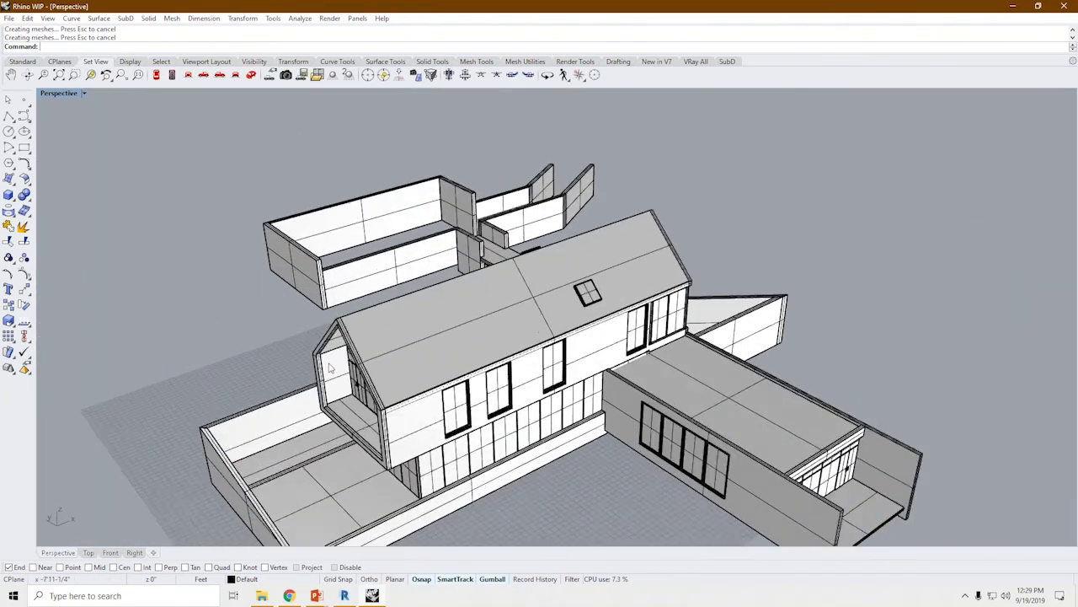
click(10, 19)
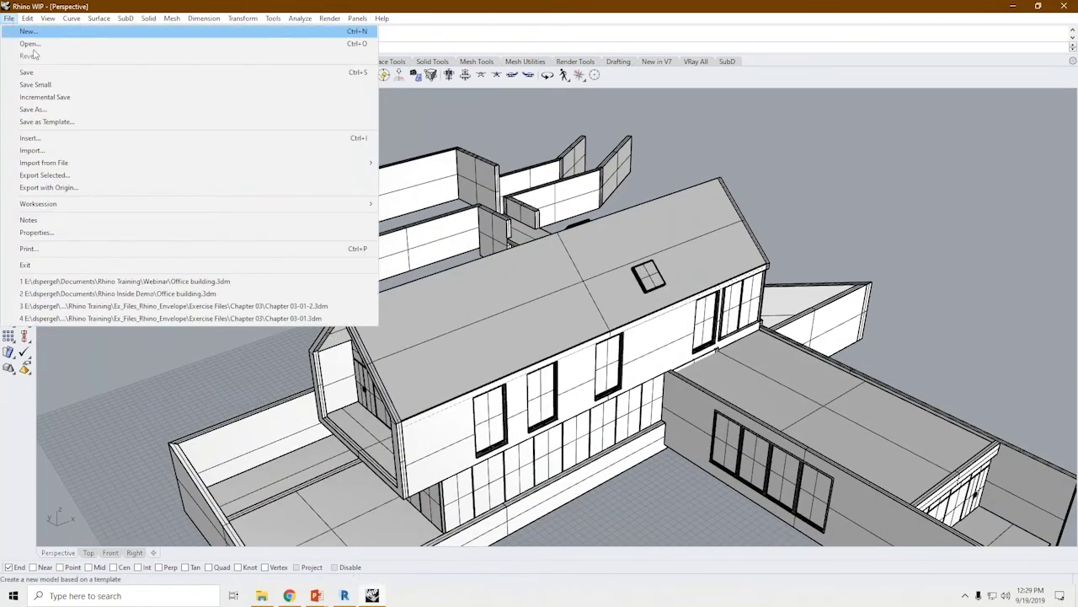
click(42, 110)
click(384, 285)
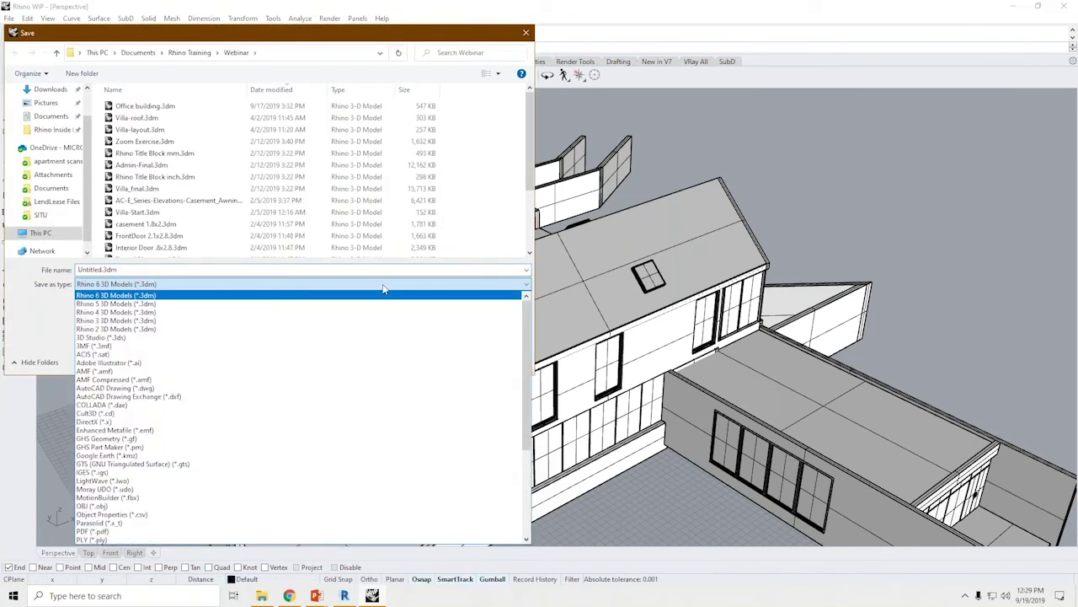
key(s)
key(l)
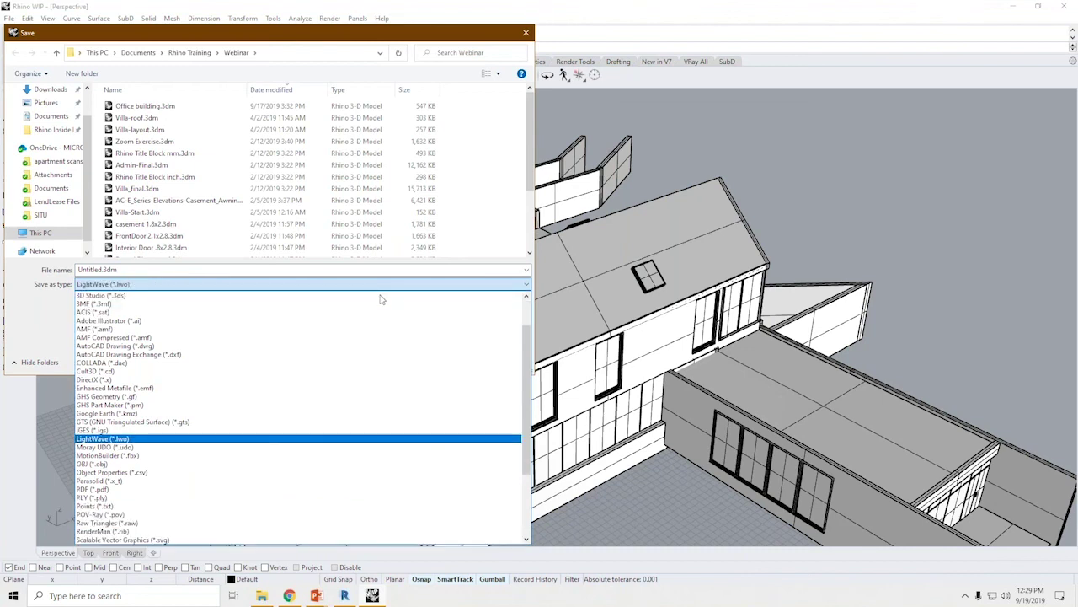
key(s)
scroll(290, 455, down, 4)
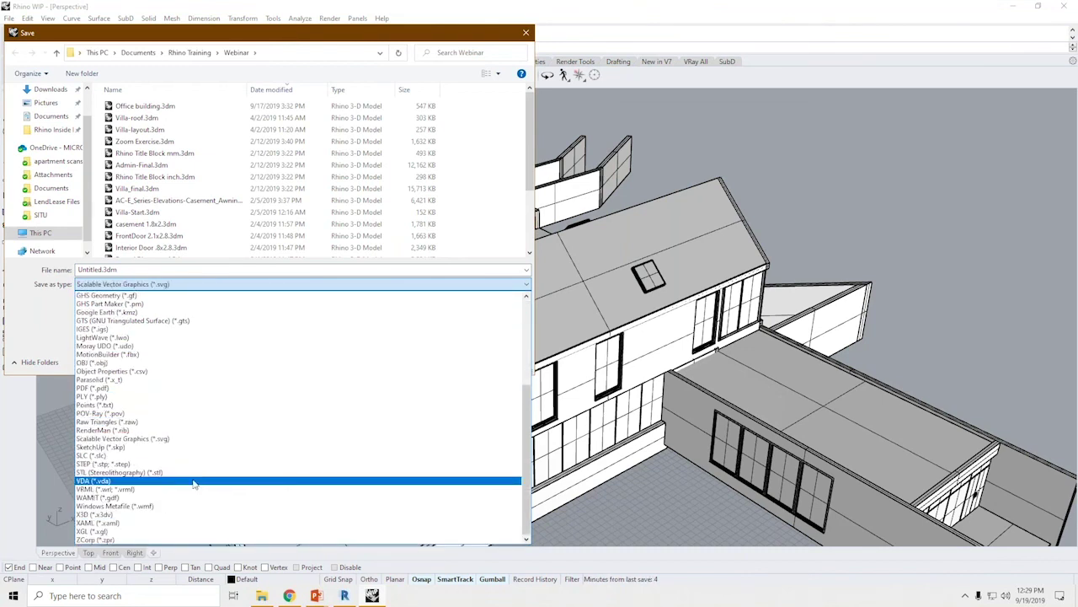
click(183, 473)
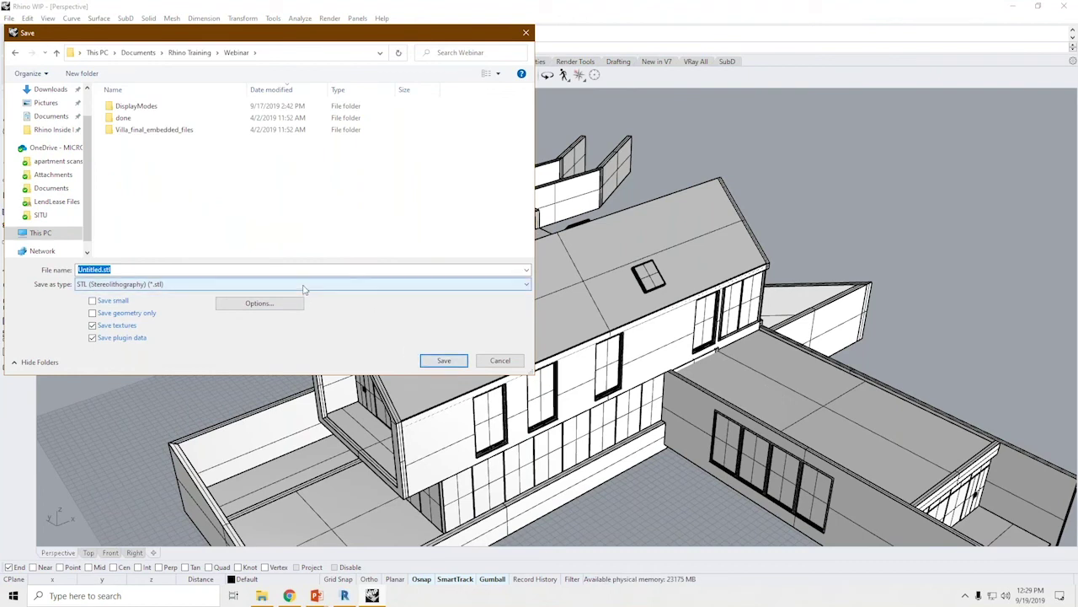
- Save the STL file as revit demo in the Webinar folder, with 0.01 feet mesh tolerance, binary format and open objects exported
text(rev)
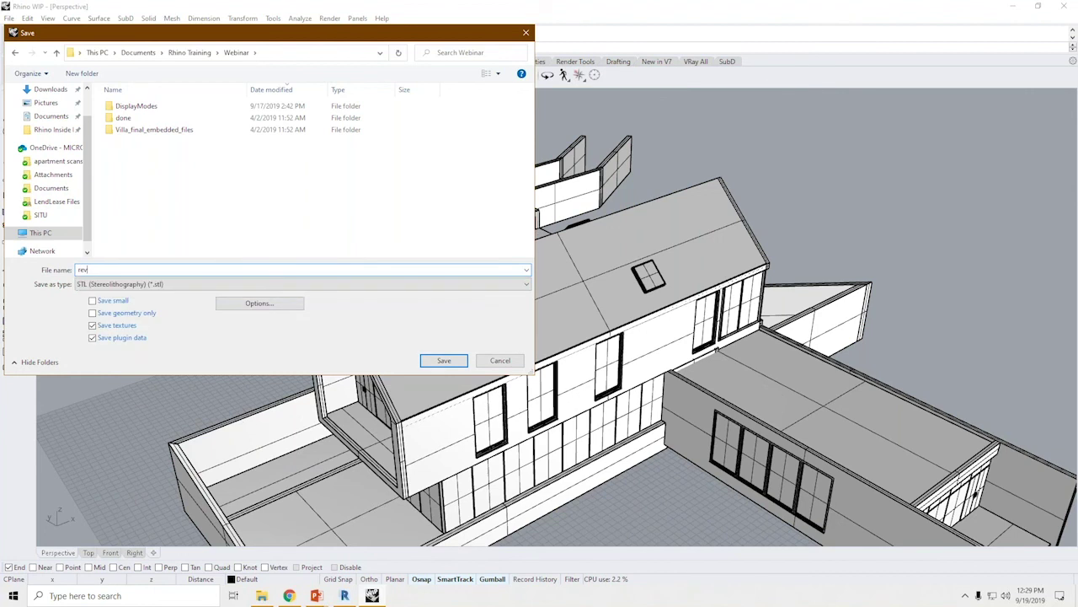
key(Return)
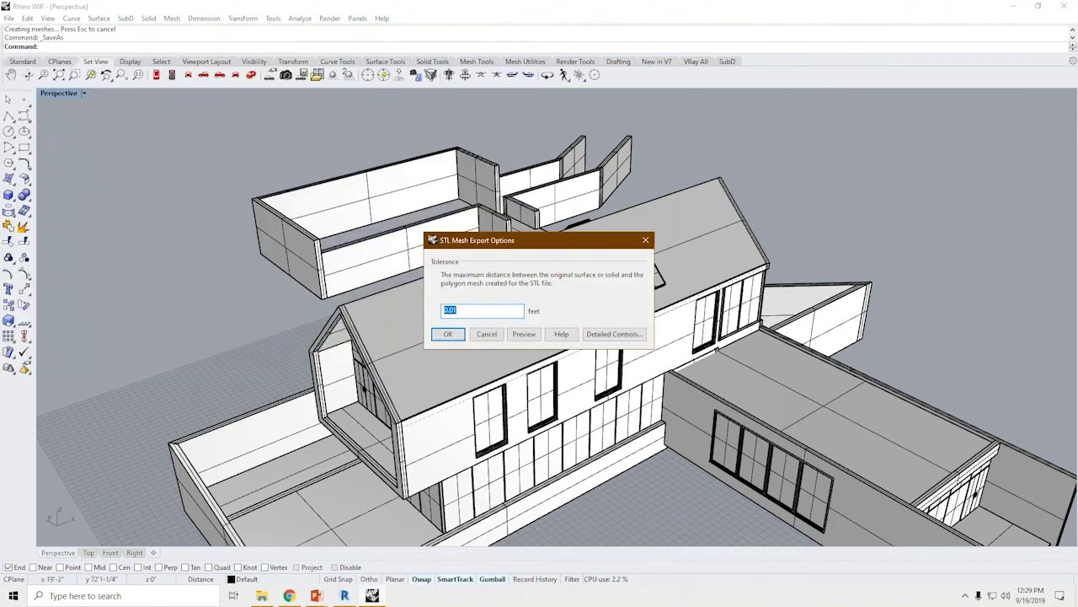
click(449, 334)
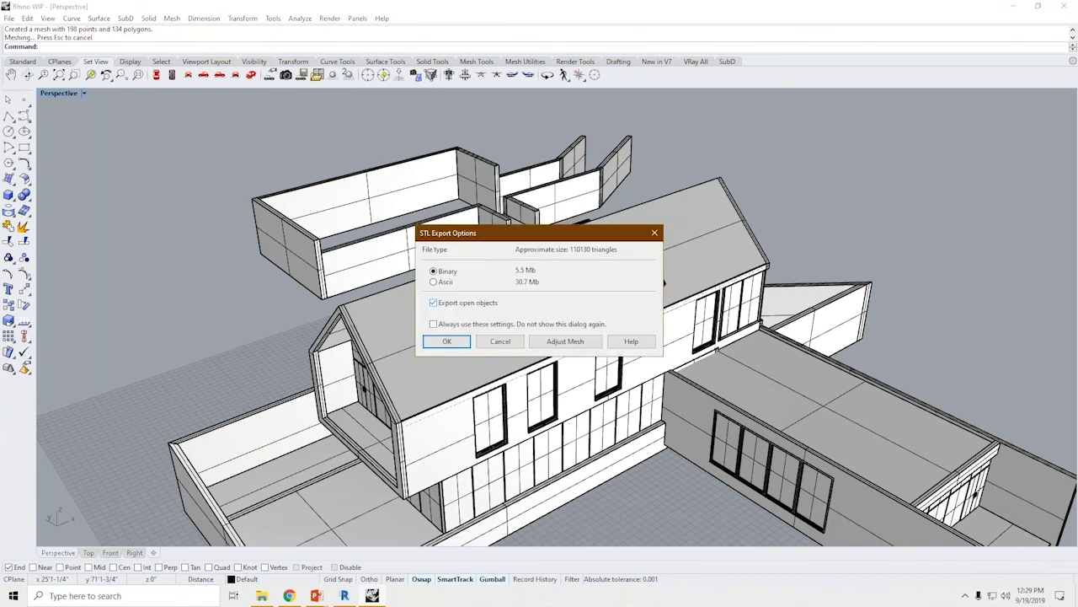
click(447, 341)
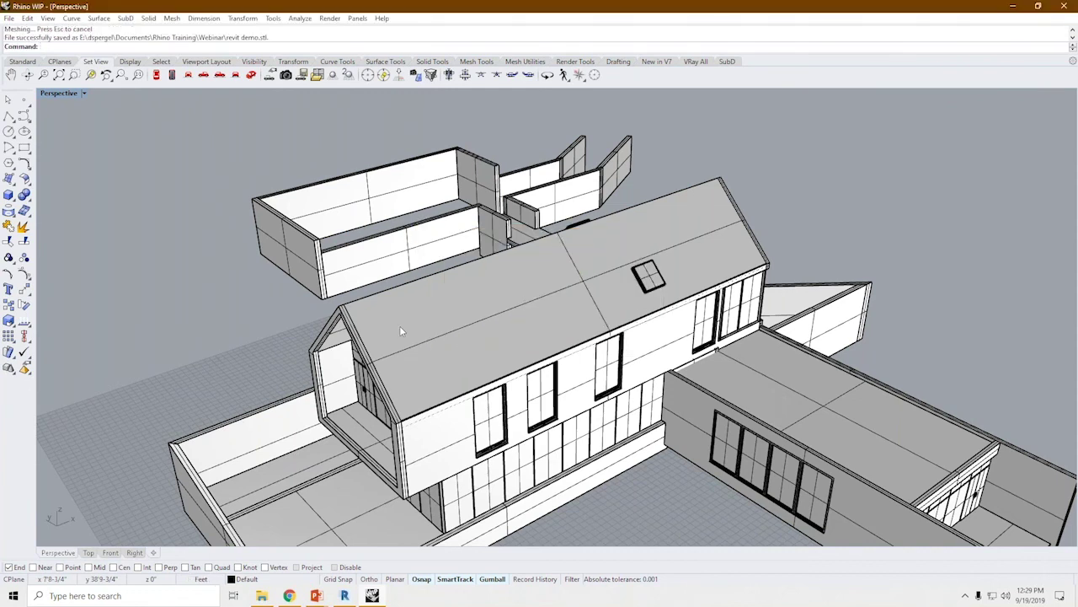
- Locate the exported revit demo file among File Explorer's recent files and return to Rhino WIP
click(8, 19)
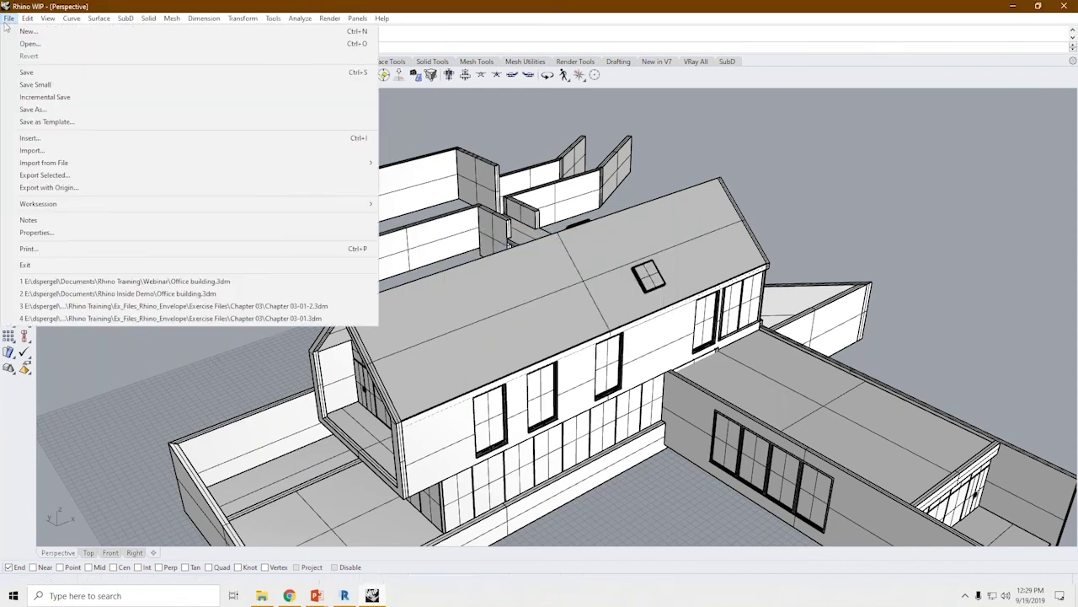
click(50, 232)
click(262, 596)
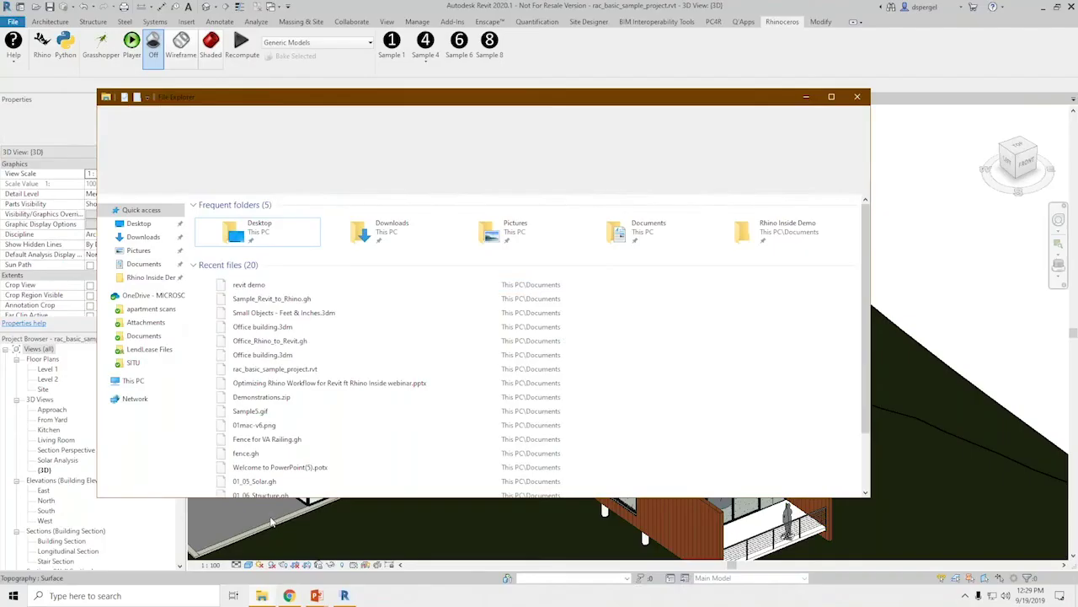
drag(338, 100, 762, 165)
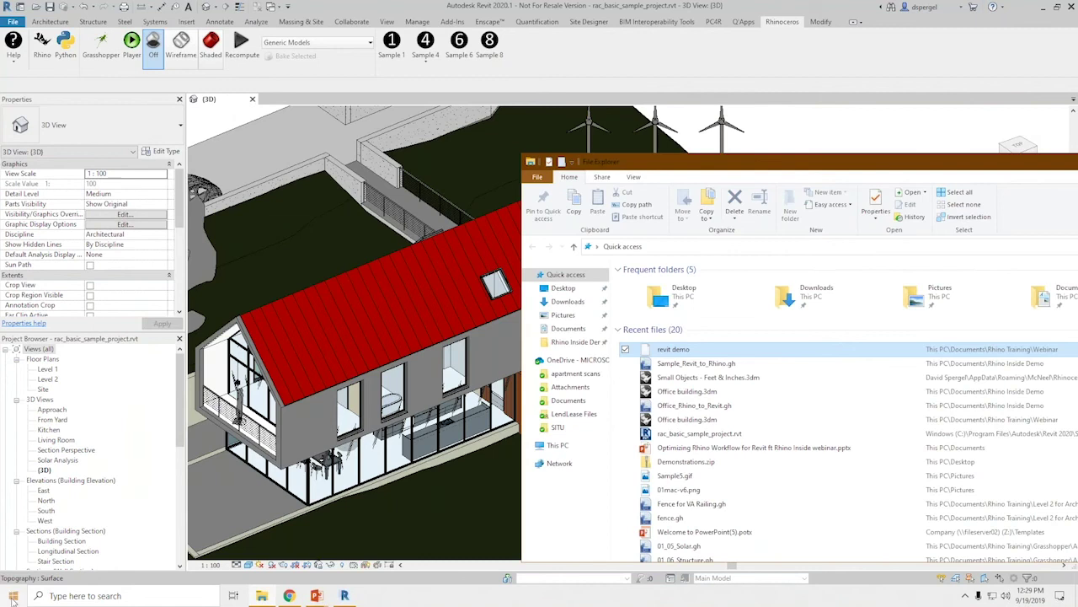
click(13, 596)
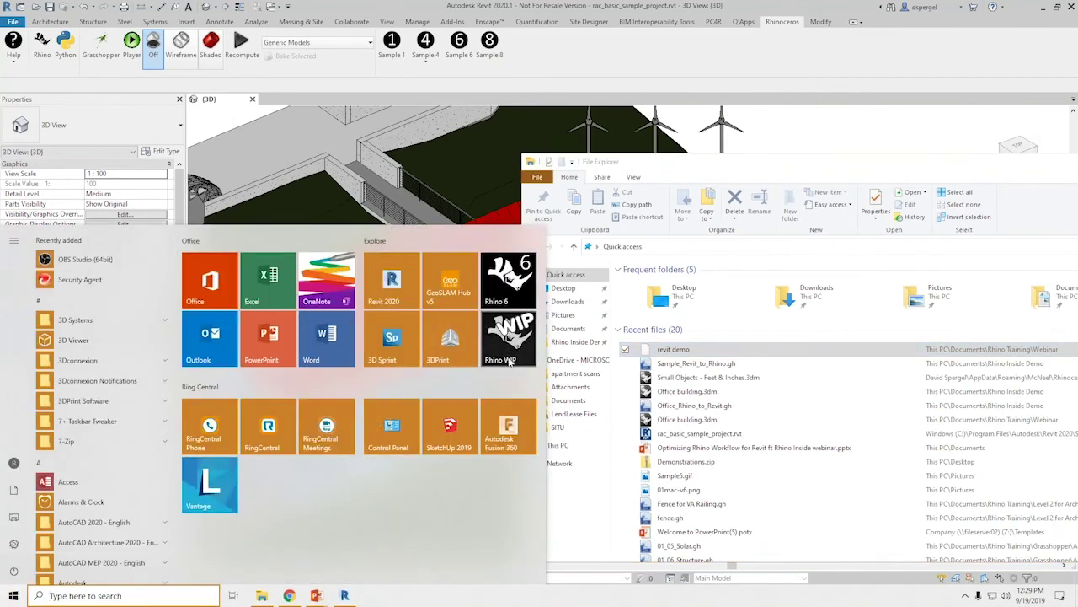
click(509, 360)
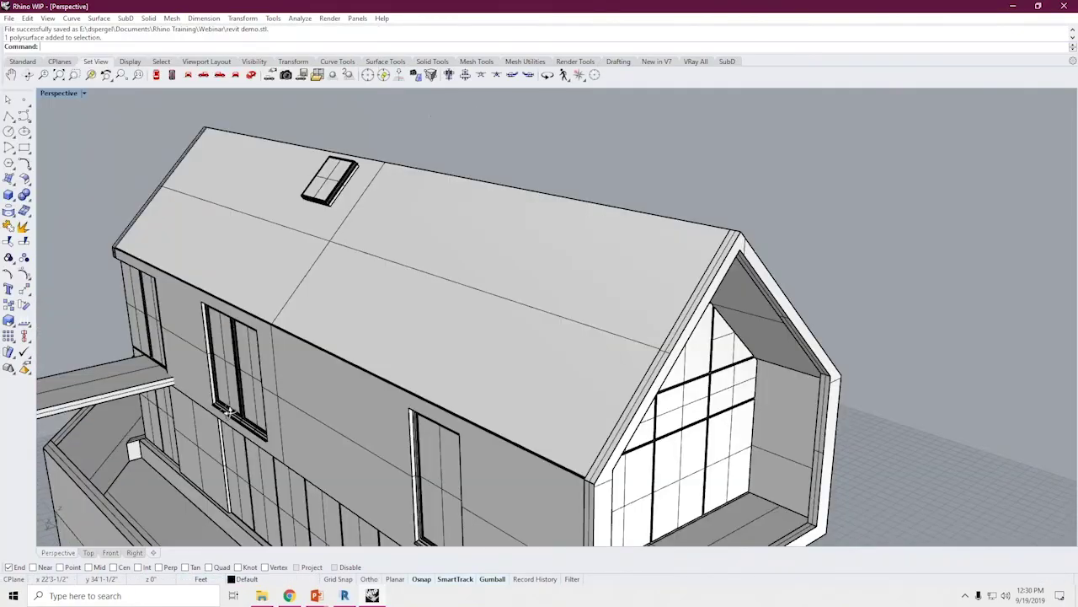
right_drag(377, 345, 47, 382)
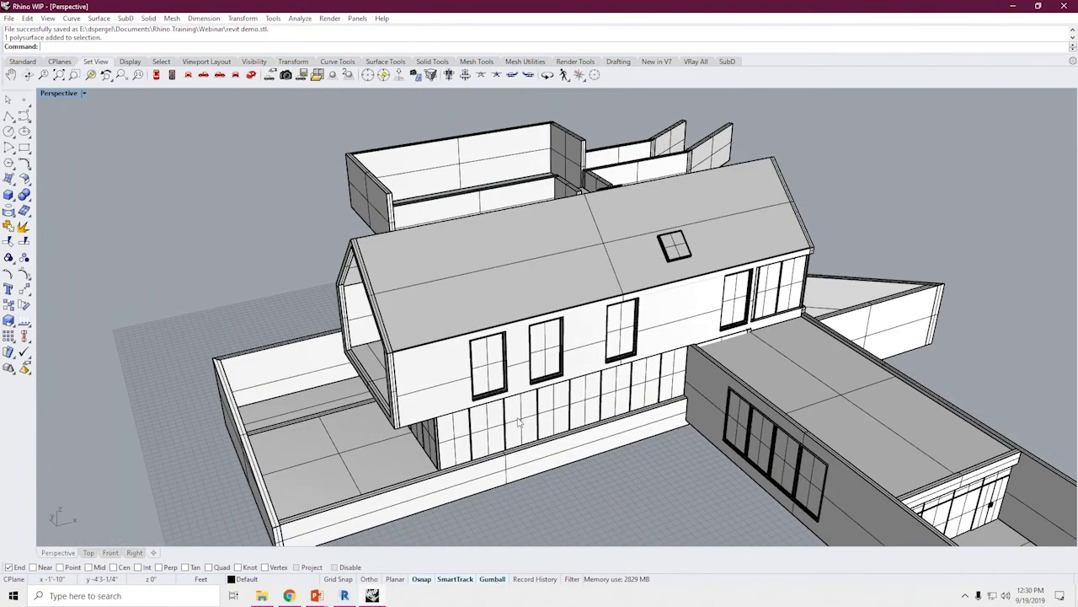
scroll(46, 382, down, 2)
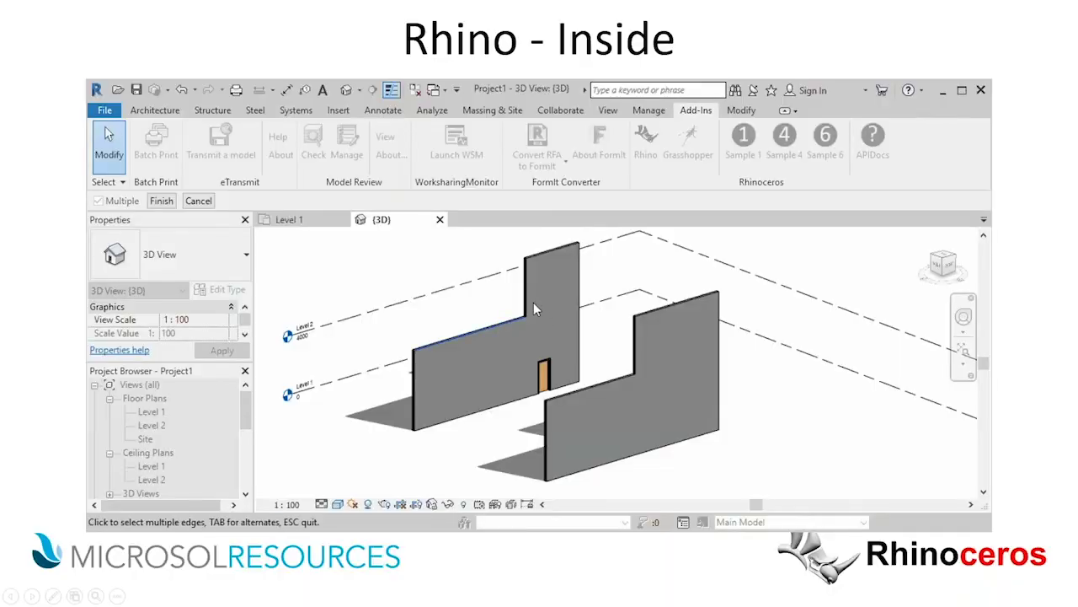
- Add the vertical step edge and the upper top edge of the wall with the door to the multiple edge selection and finish it
click(526, 296)
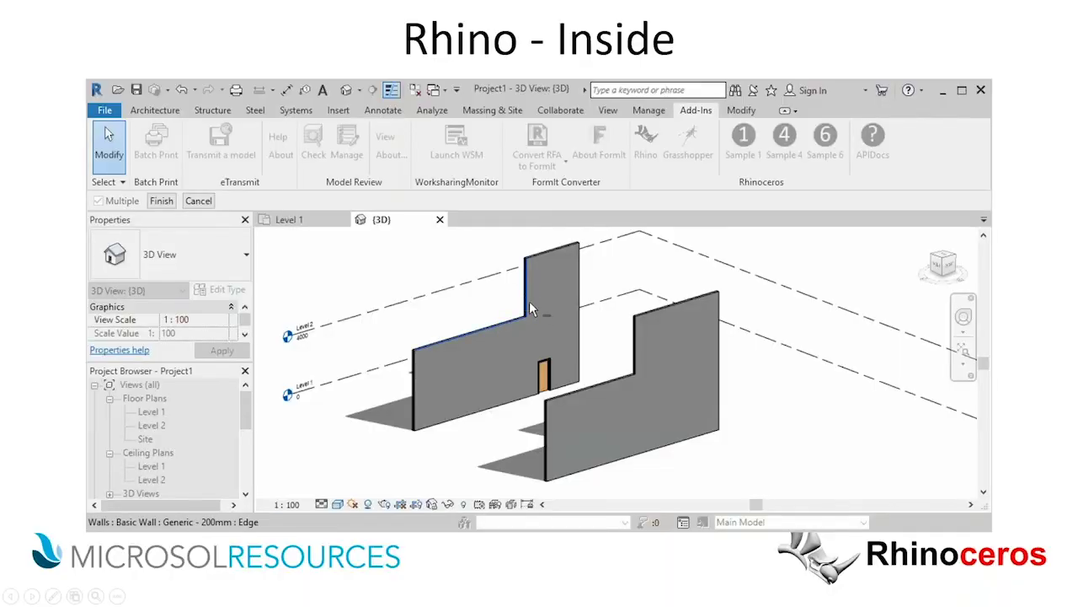
click(555, 250)
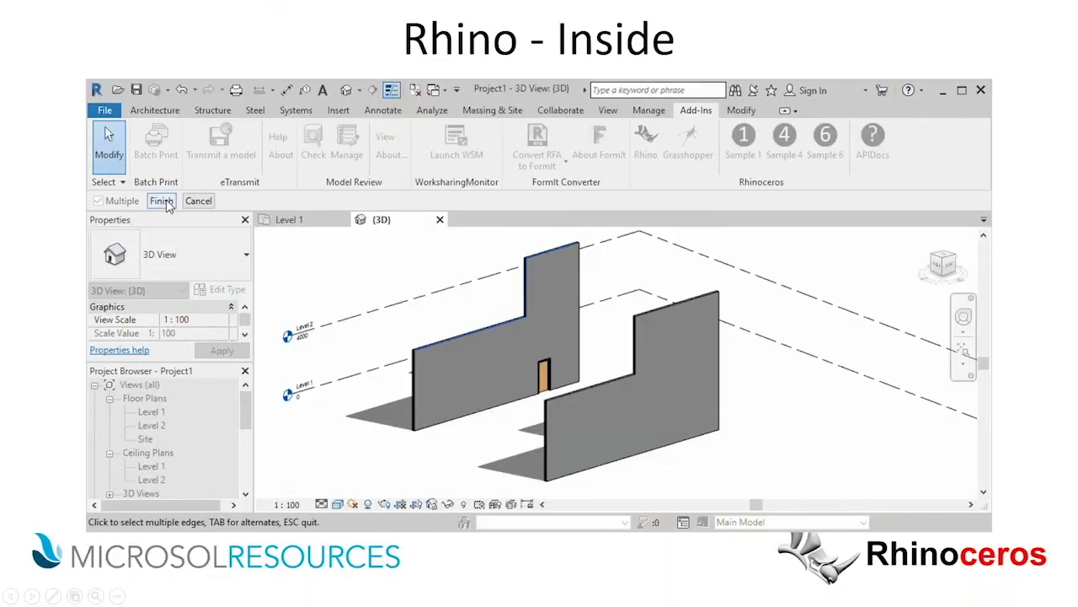
click(163, 203)
- Assign the three stepped top edges of the opposite wall to the second Edge parameter as multiple Revit edges, and collapse Grasshopper to reveal the loft
right_click(471, 280)
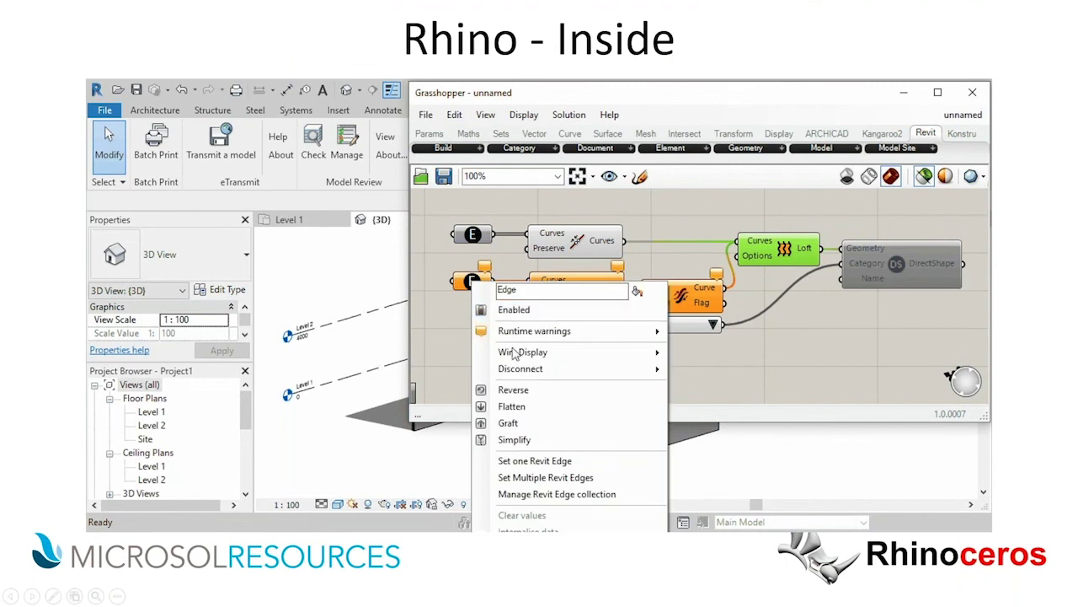
click(548, 477)
shift+middle_drag(539, 381, 686, 388)
click(678, 394)
click(628, 362)
click(605, 319)
click(161, 200)
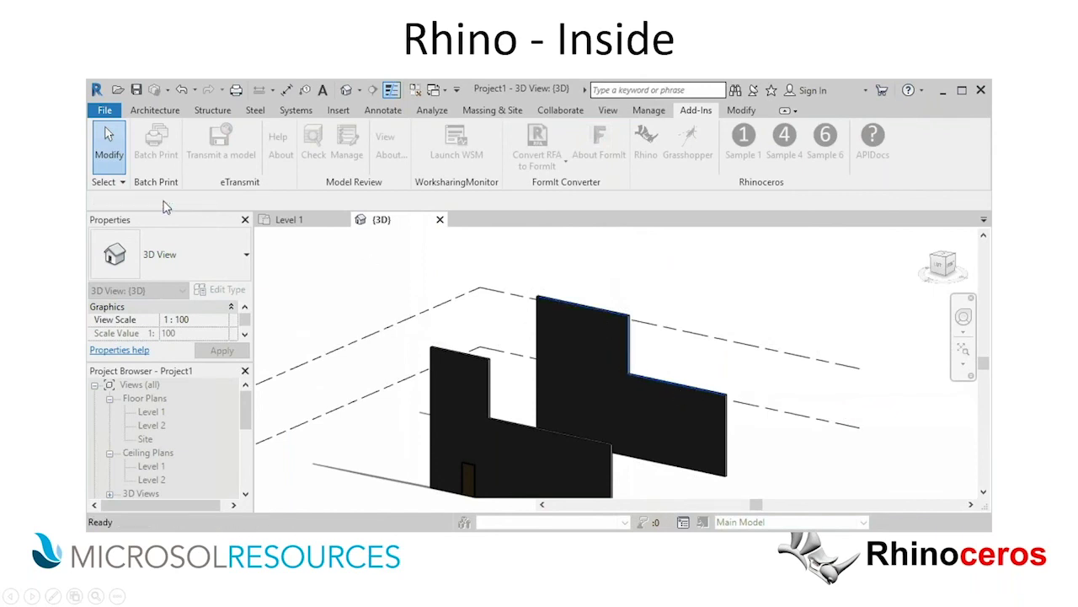
double_click(736, 100)
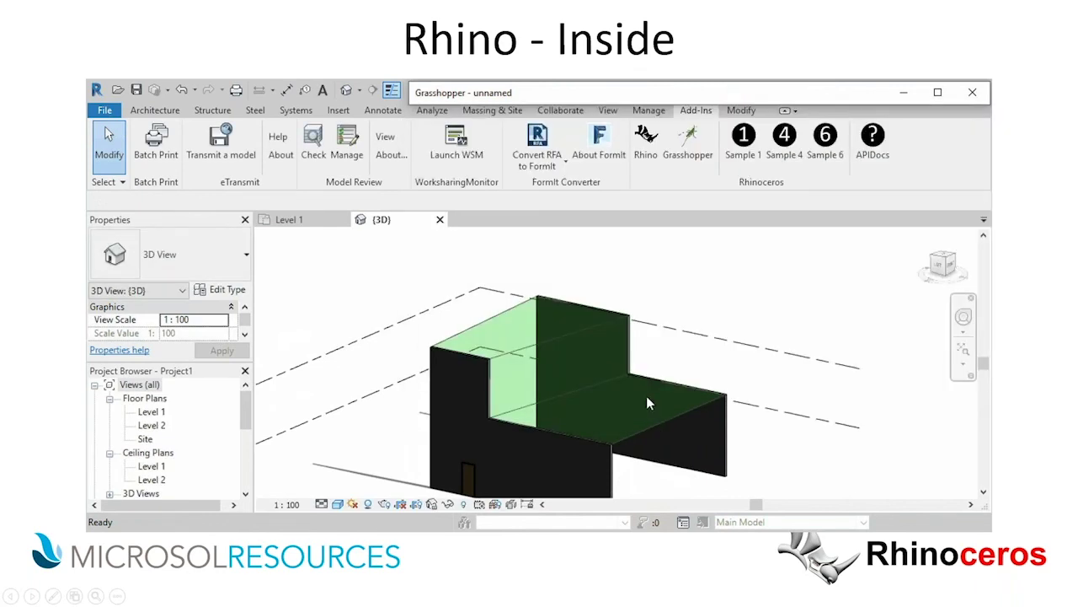